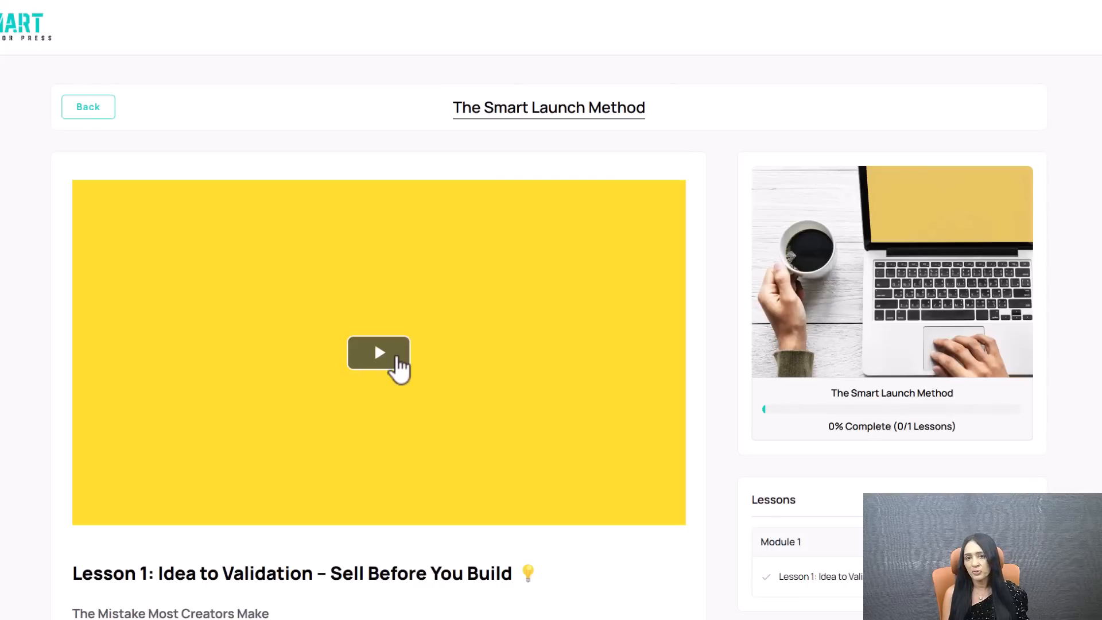
Play the Lesson 1 video, go through the lesson text and mark the lesson as completed.
click(392, 363)
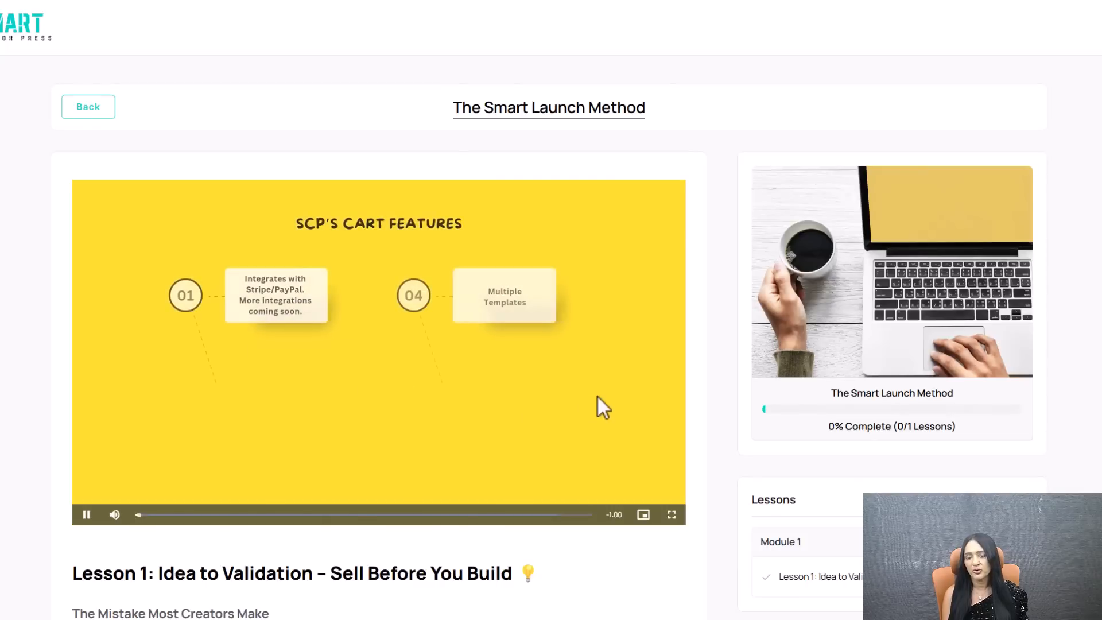
scroll(686, 352, down, 6)
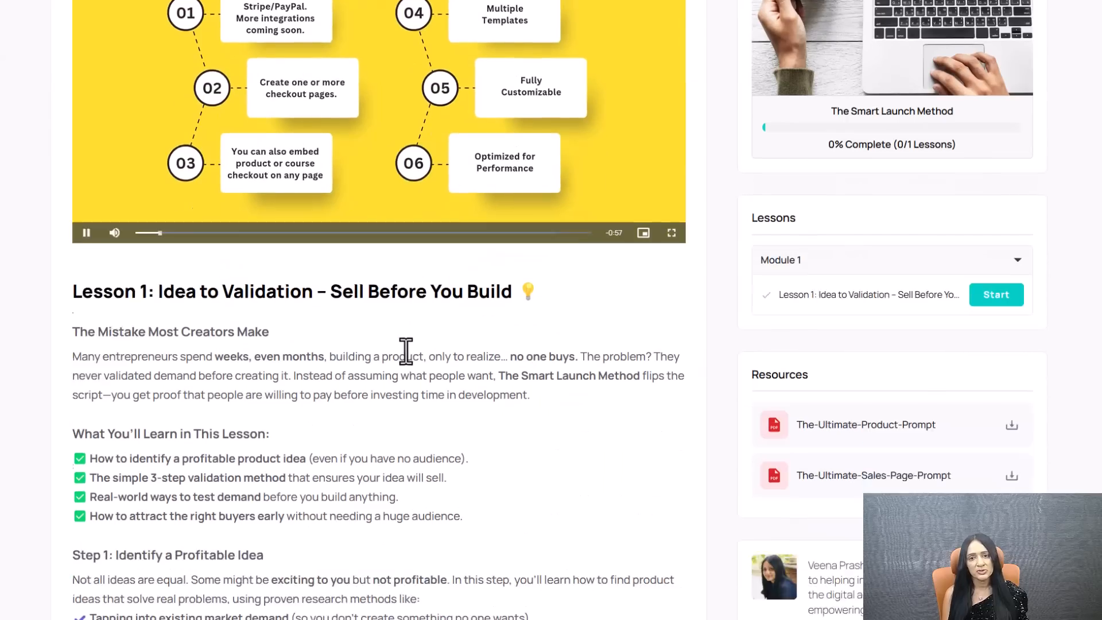
scroll(403, 351, down, 5)
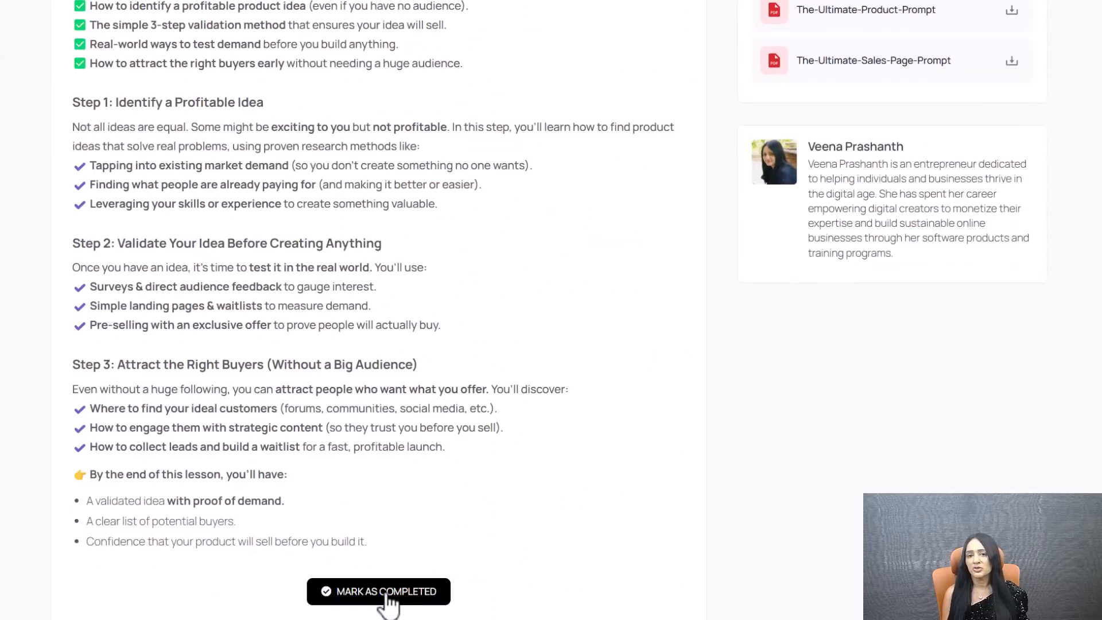
click(433, 599)
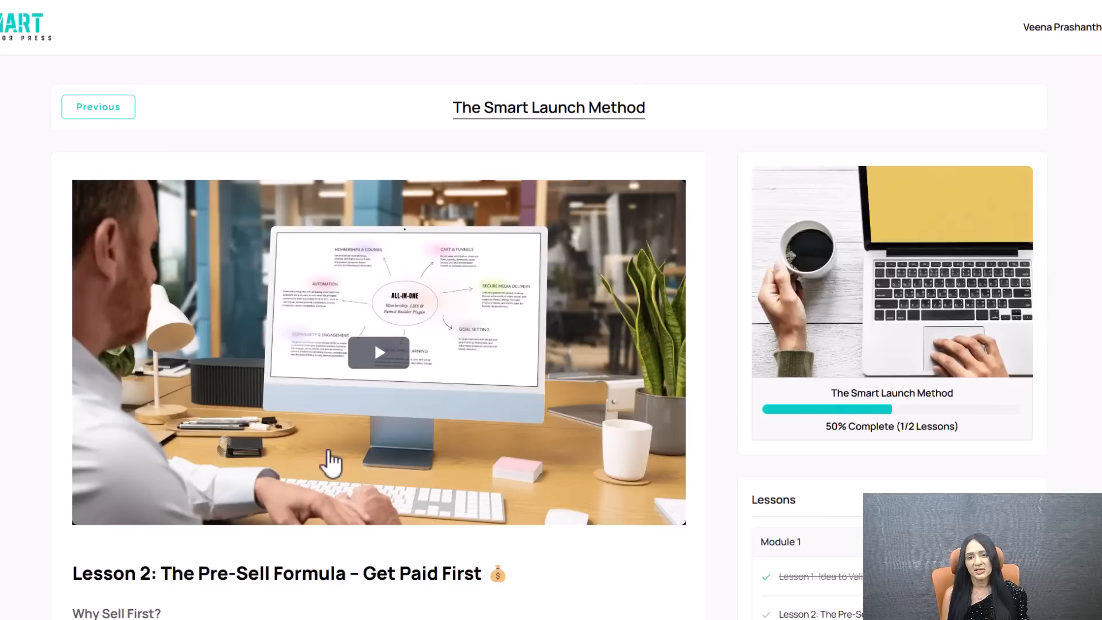
Read through Lesson 2: The Pre-Sell Formula down to its comment section.
scroll(332, 462, down, 5)
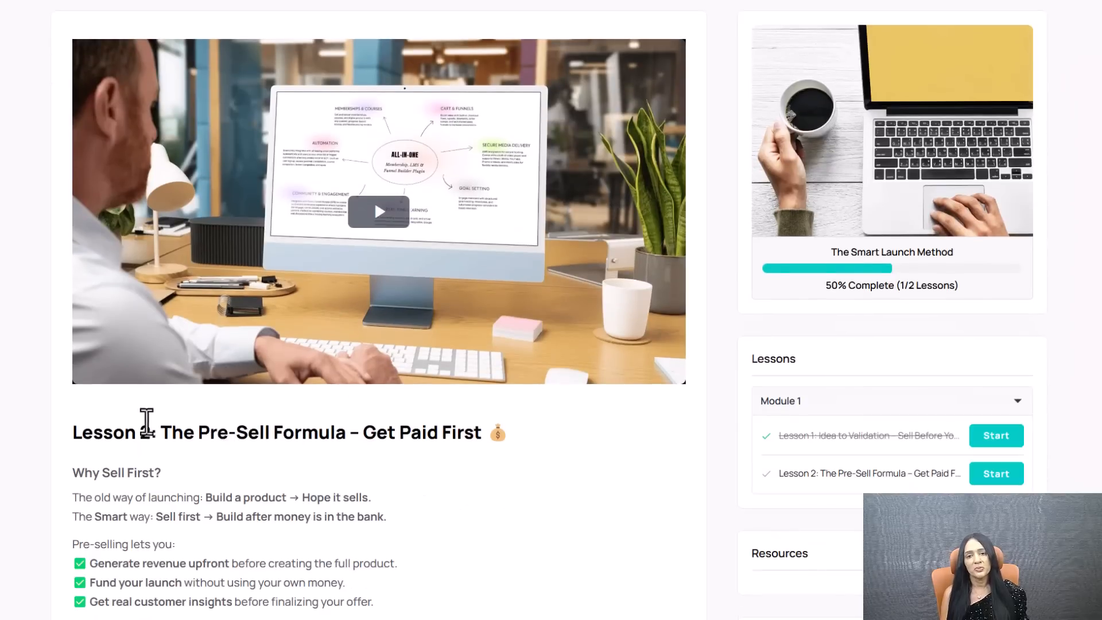
scroll(130, 413, down, 3)
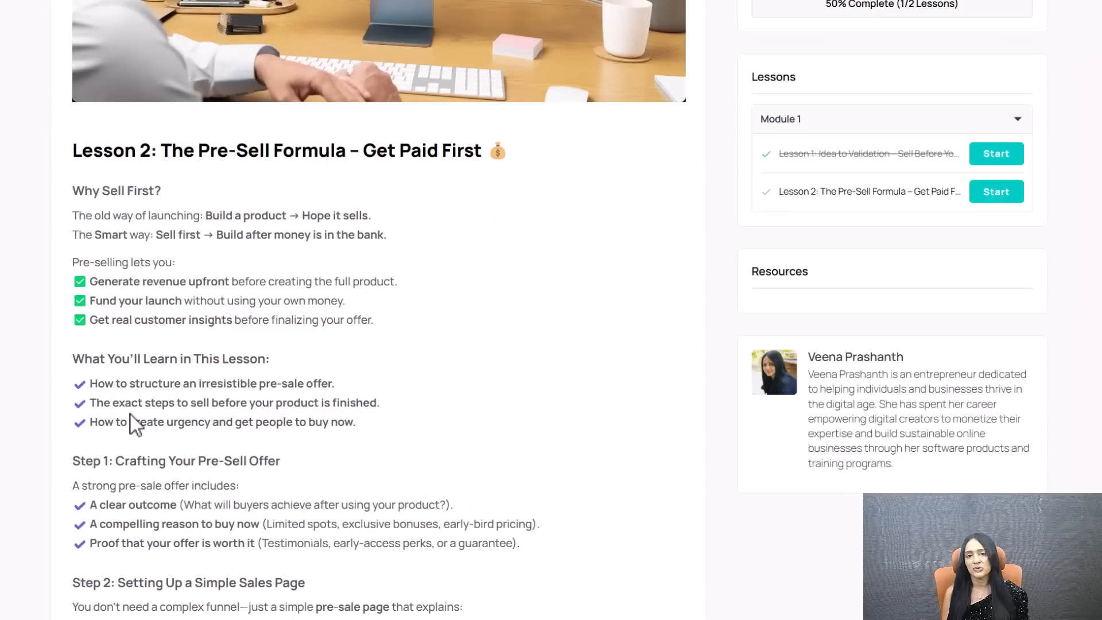
scroll(129, 413, down, 5)
scroll(129, 414, down, 5)
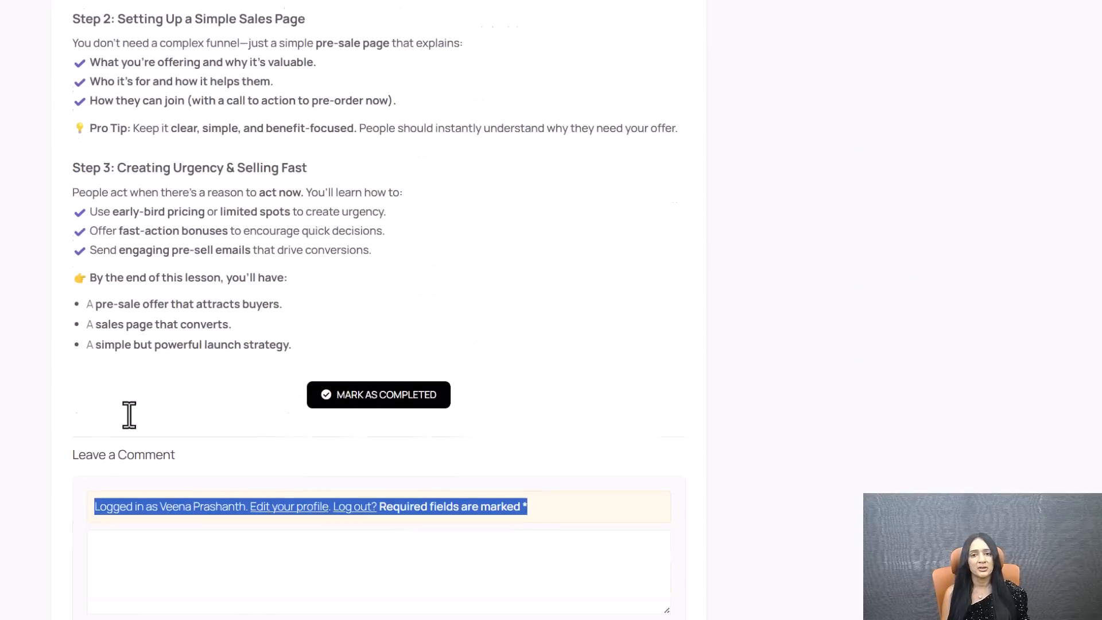
click(211, 485)
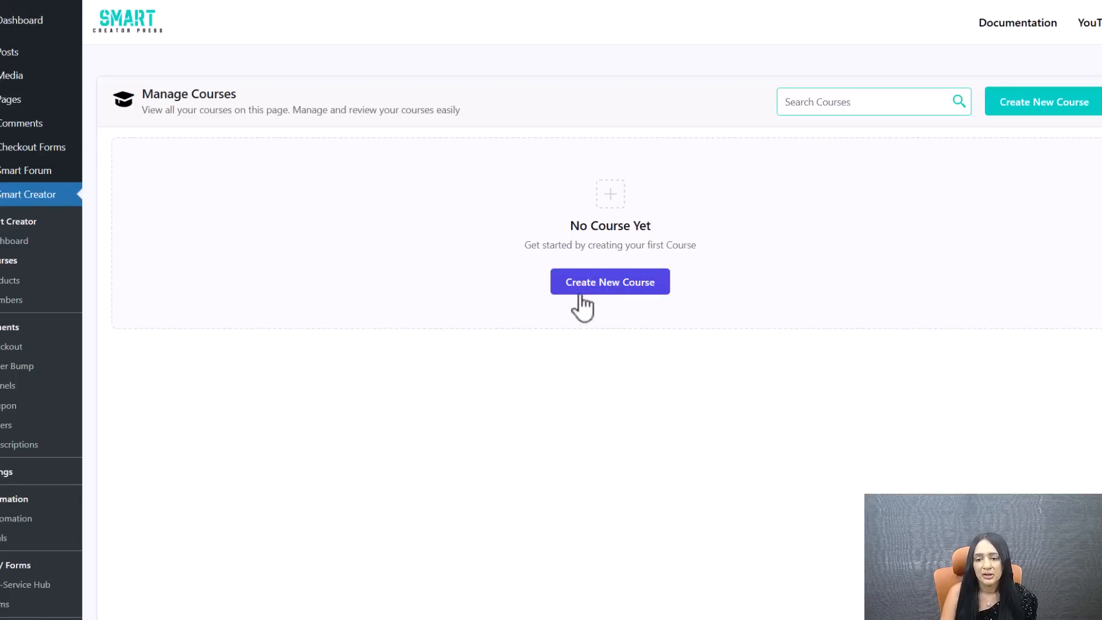
Start a new course from scratch and title it "The Smart Launch Method".
click(632, 292)
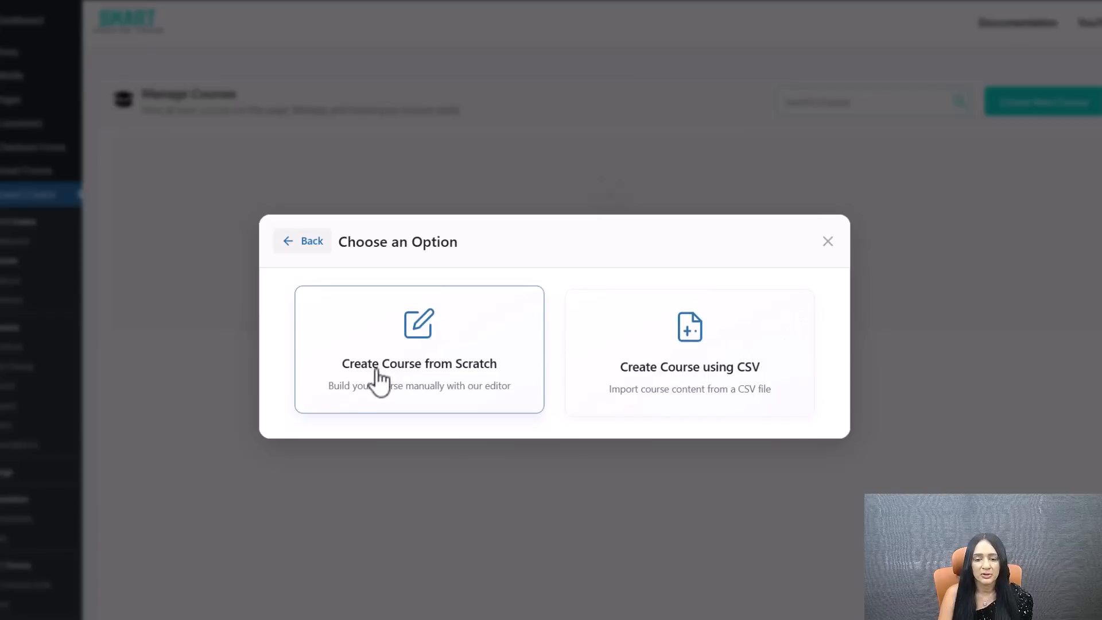
click(429, 343)
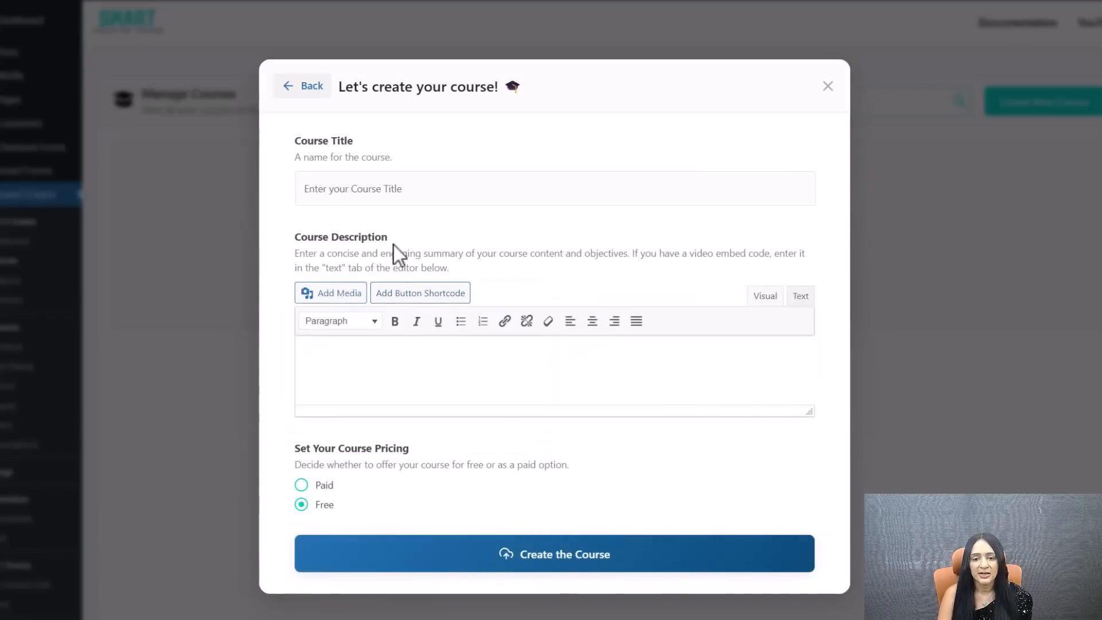
click(370, 182)
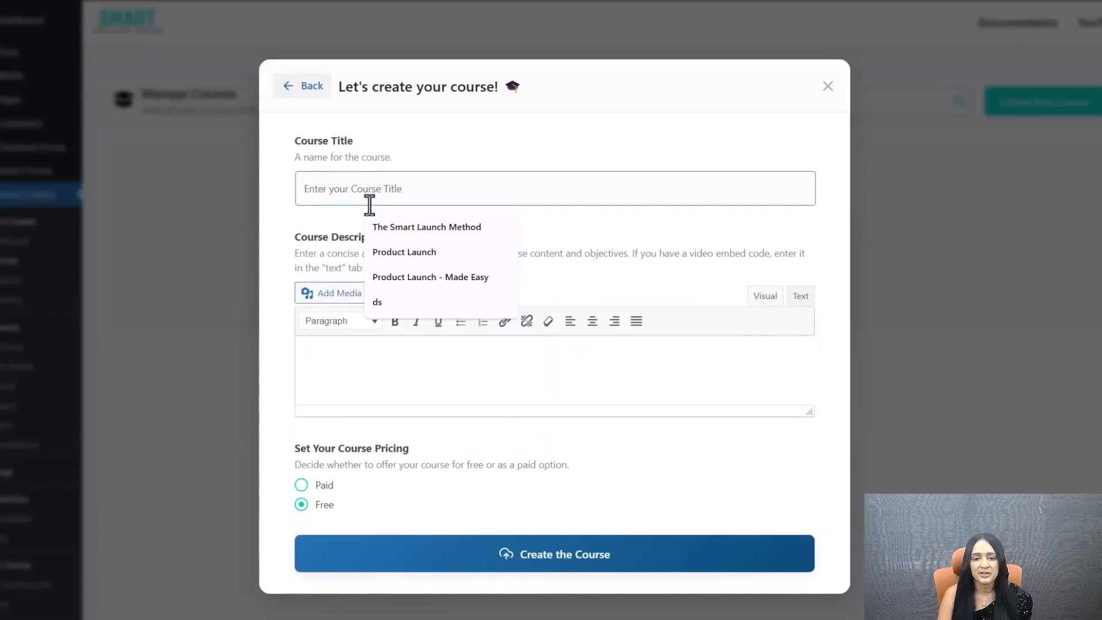
click(419, 225)
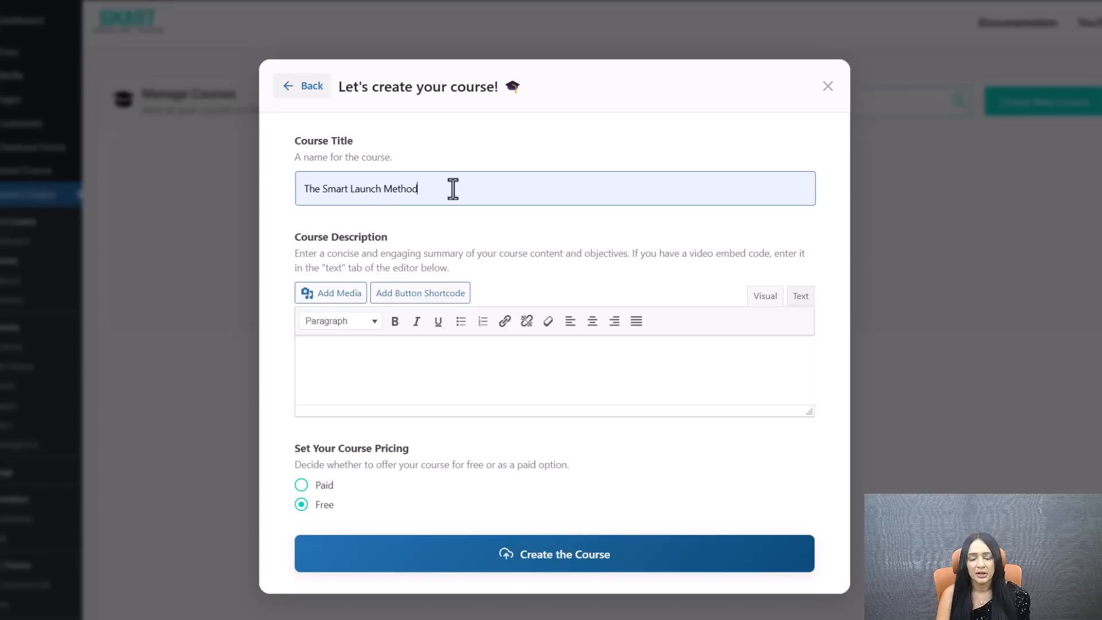
Paste the prepared sales text as the course description and check it in an enlarged editor.
click(350, 369)
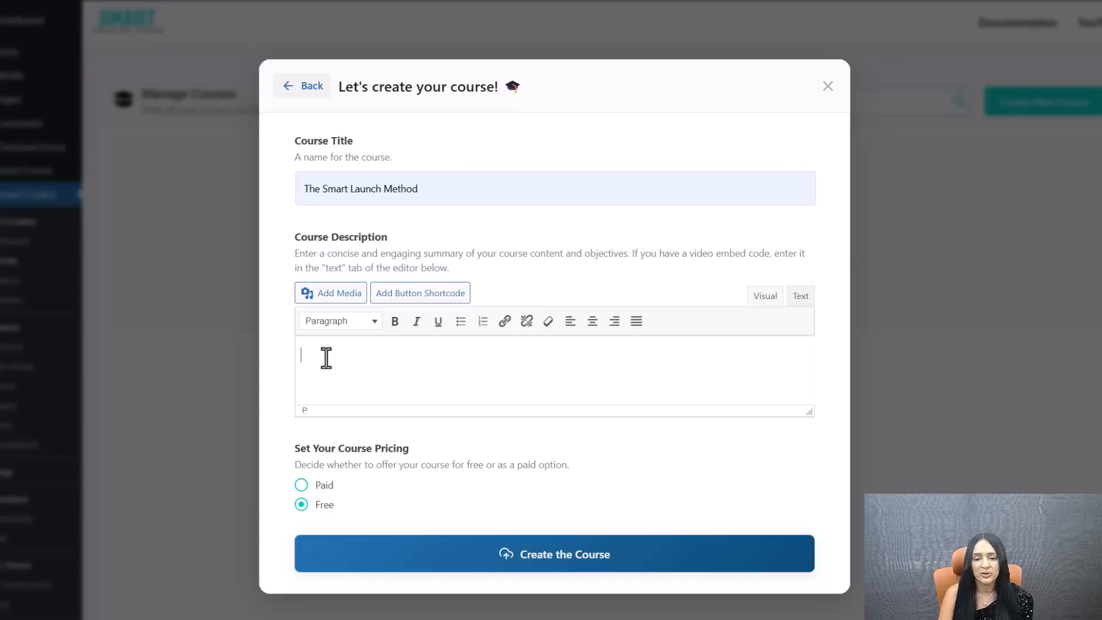
key(ctrl+v)
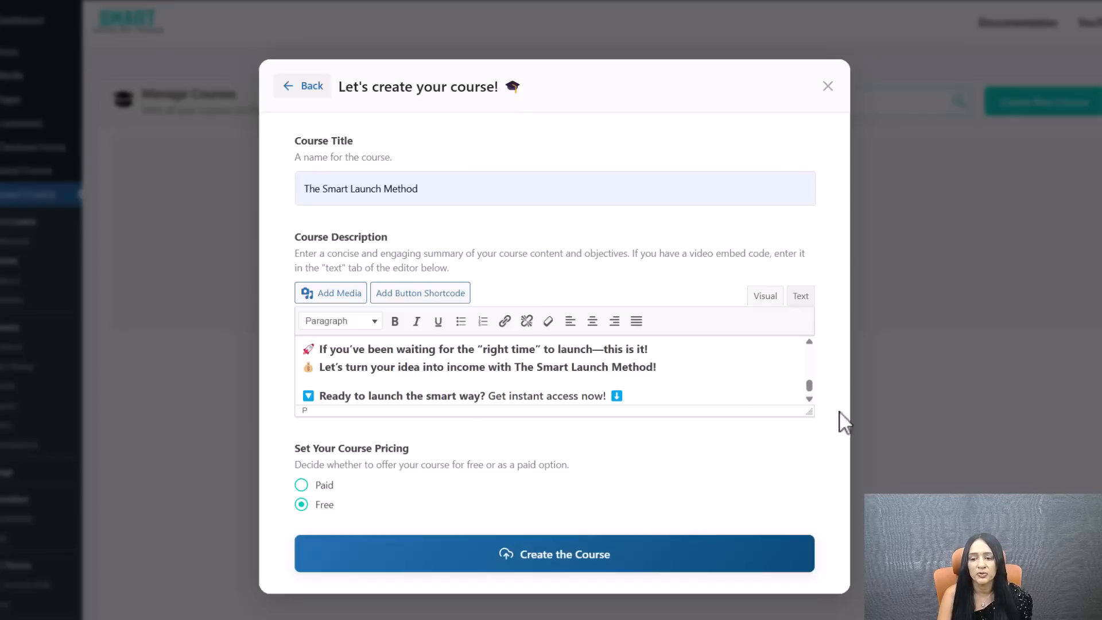
drag(809, 411, 819, 459)
scroll(627, 373, up, 3)
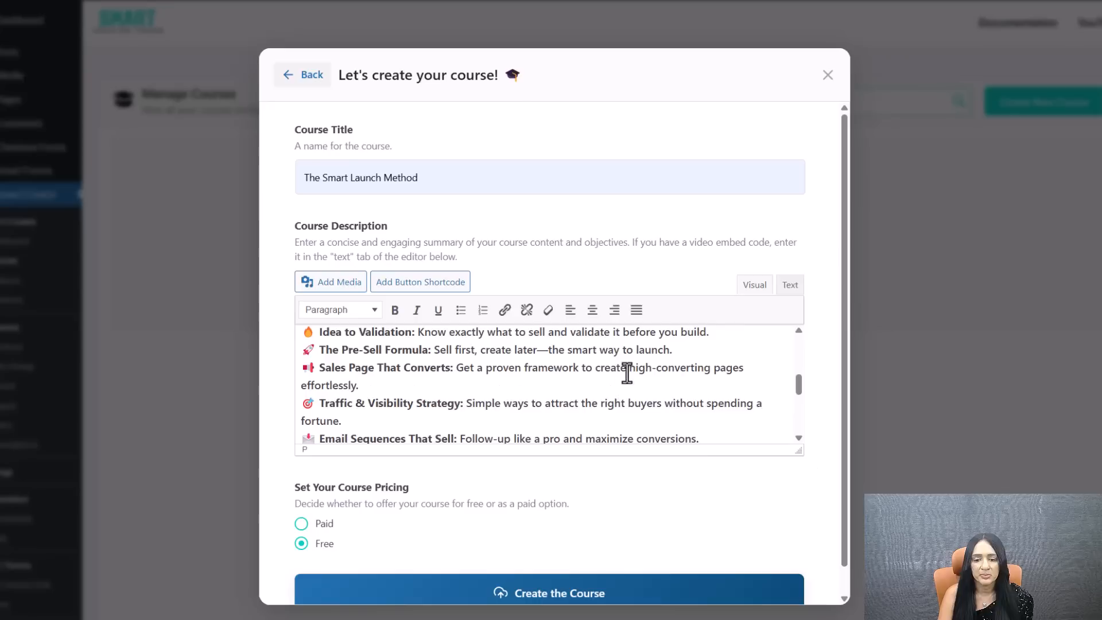
scroll(423, 401, up, 5)
scroll(576, 369, down, 15)
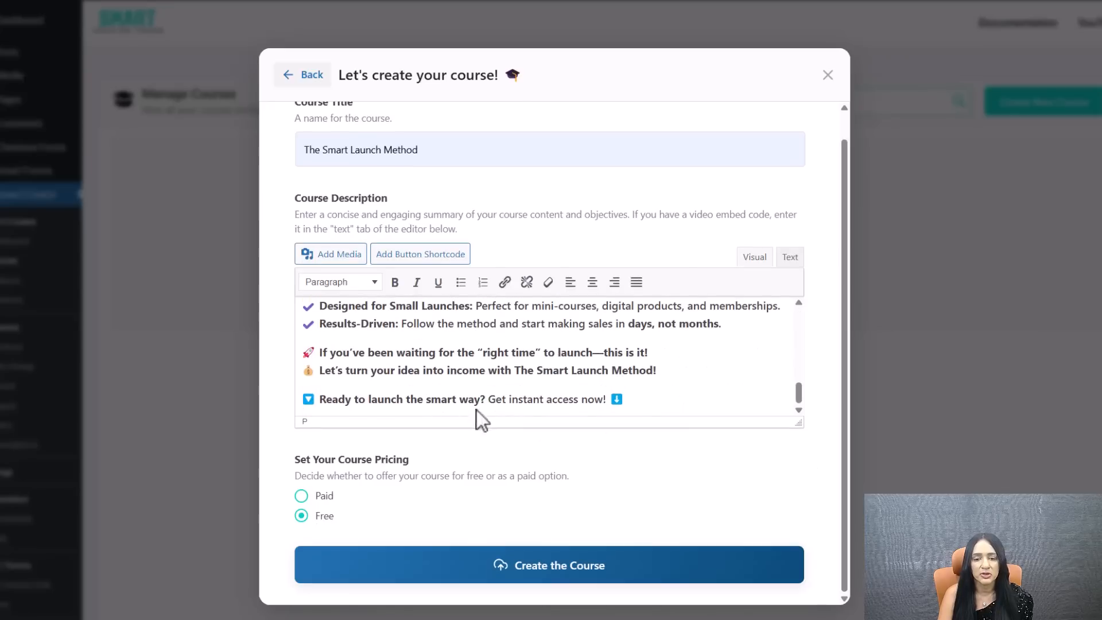
Make the course paid with a one-time price of $47 and create it.
click(301, 495)
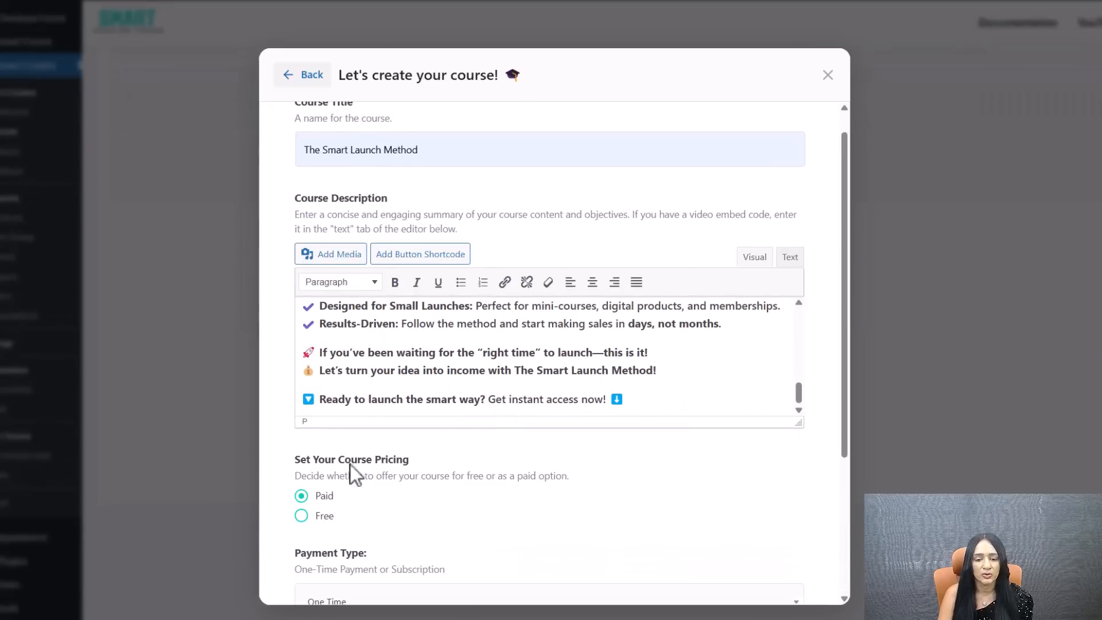
scroll(616, 438, down, 4)
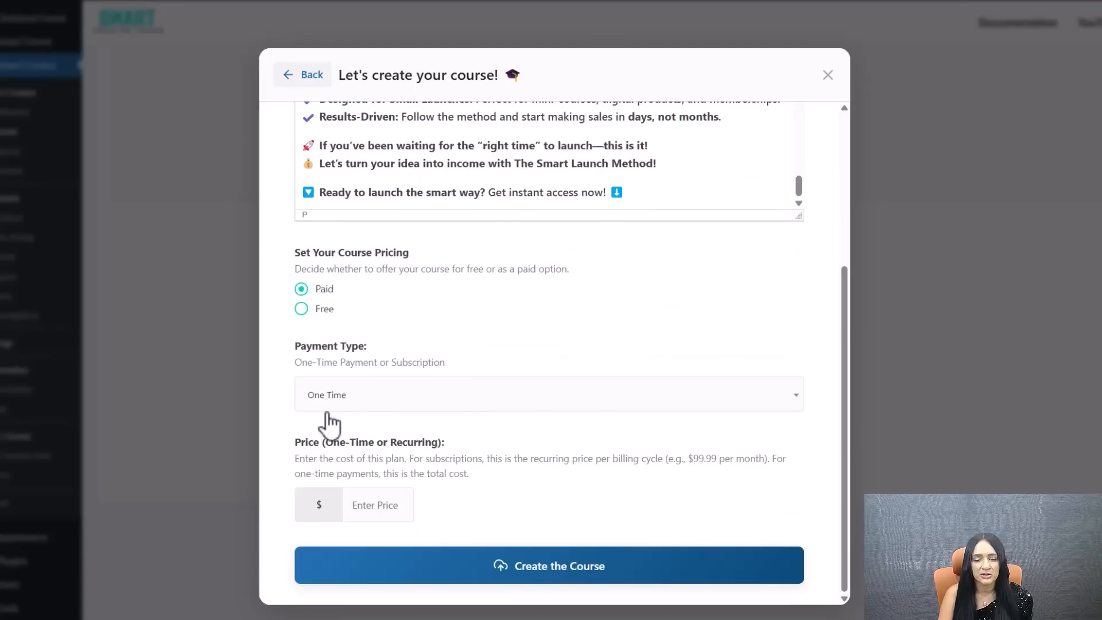
click(374, 500)
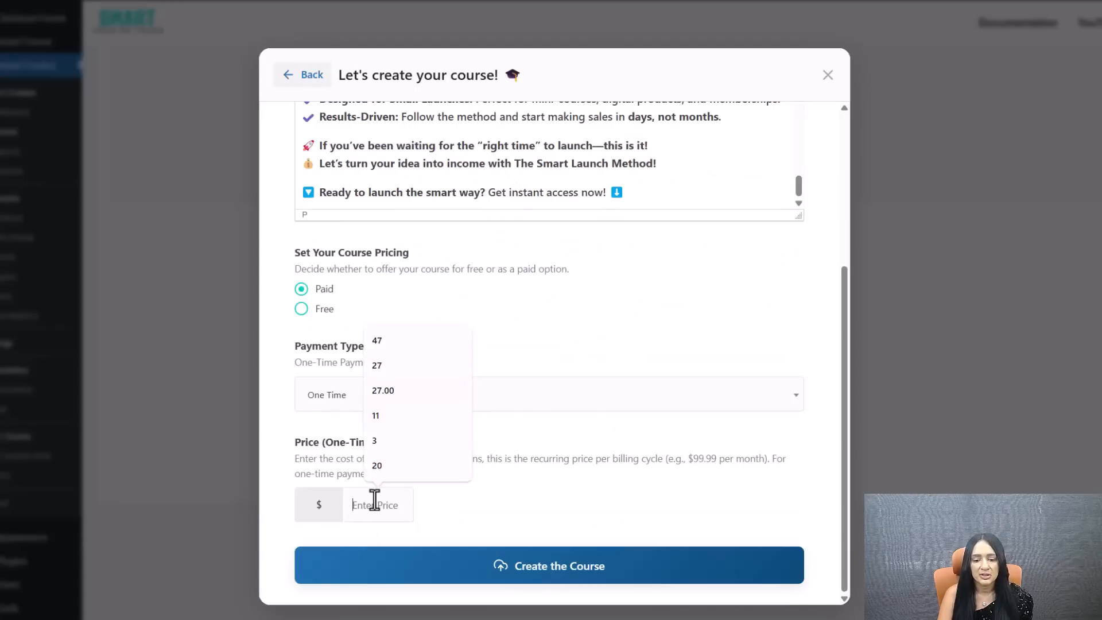
click(400, 348)
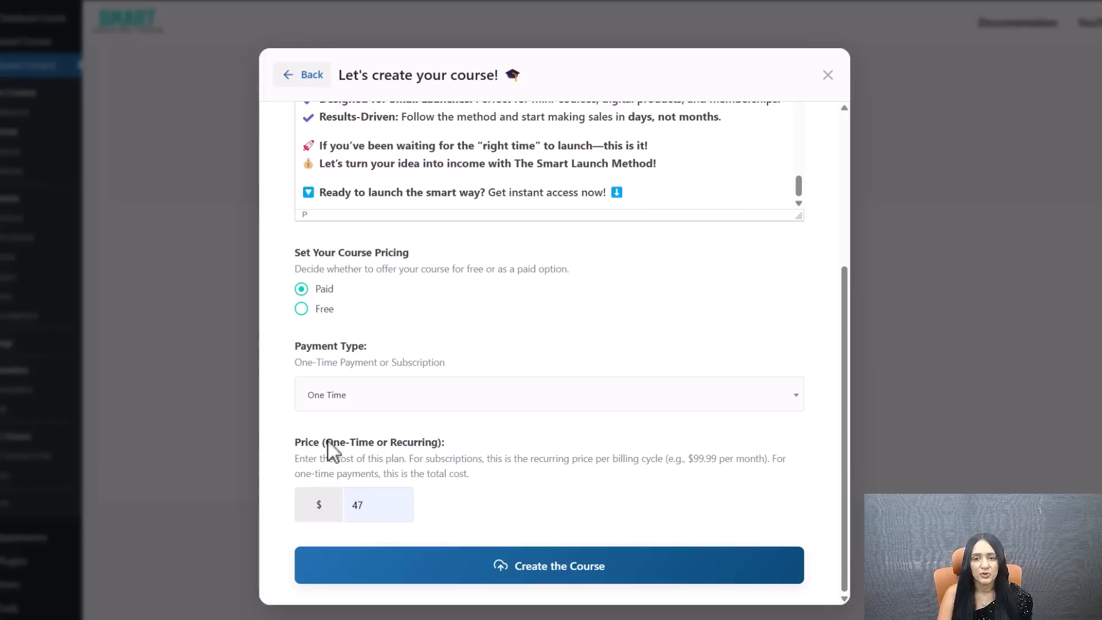
click(562, 567)
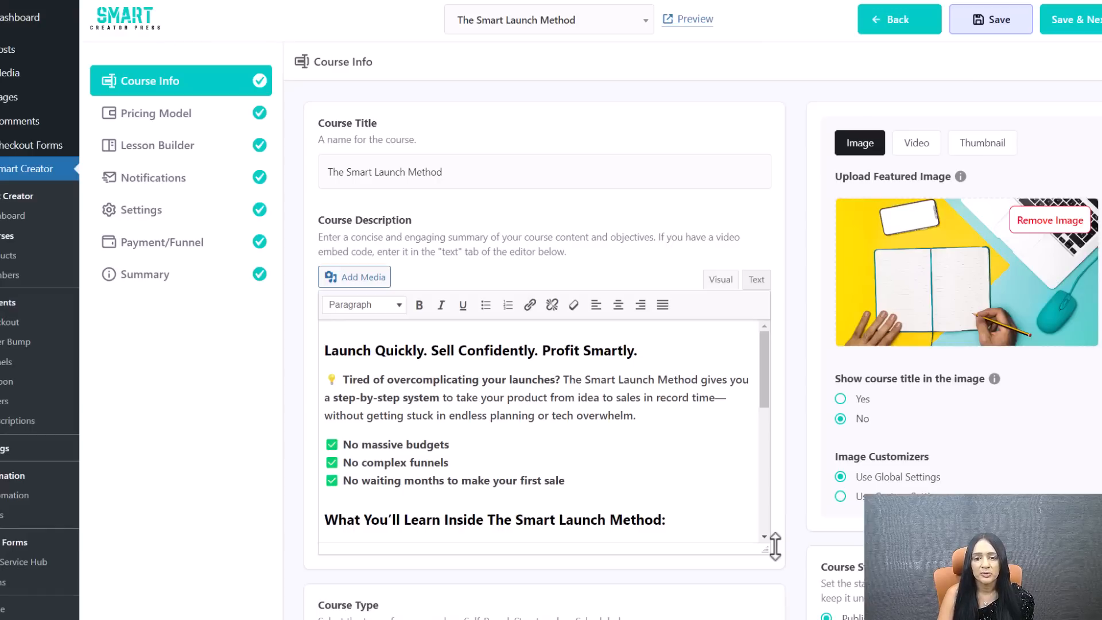
Review the full course description and the intro video and thumbnail settings in the course info.
drag(775, 545, 775, 548)
scroll(700, 487, down, 10)
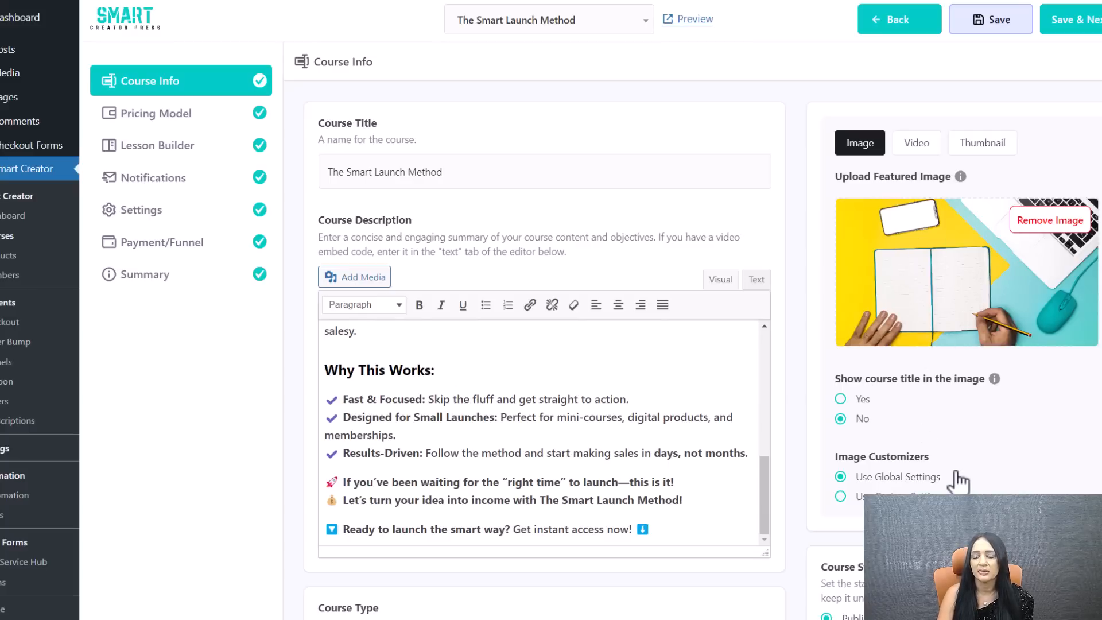
click(918, 150)
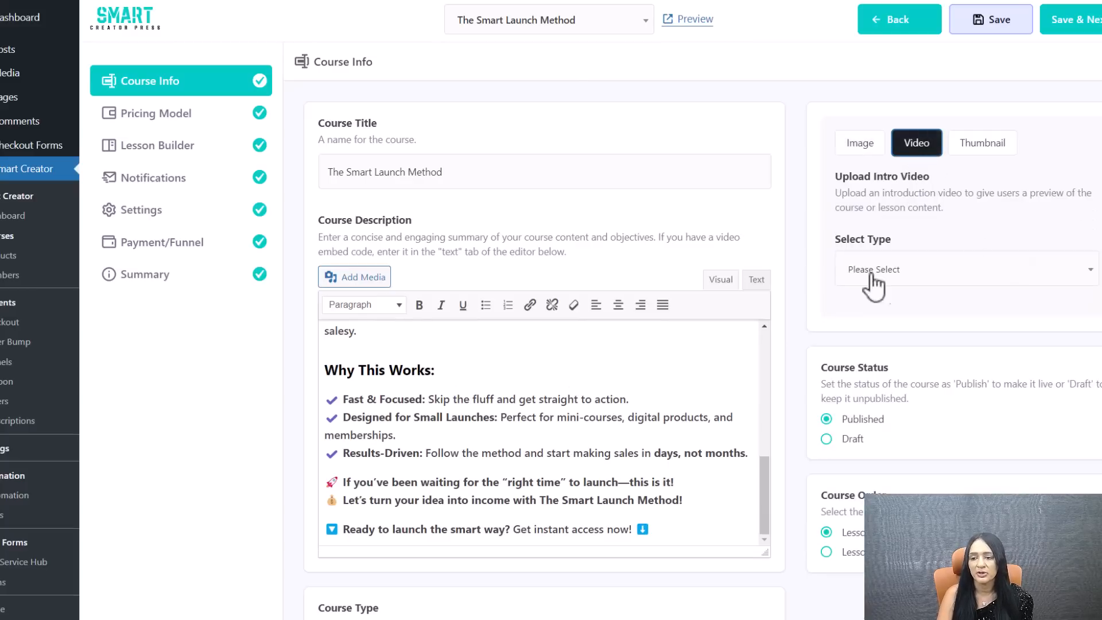
click(974, 151)
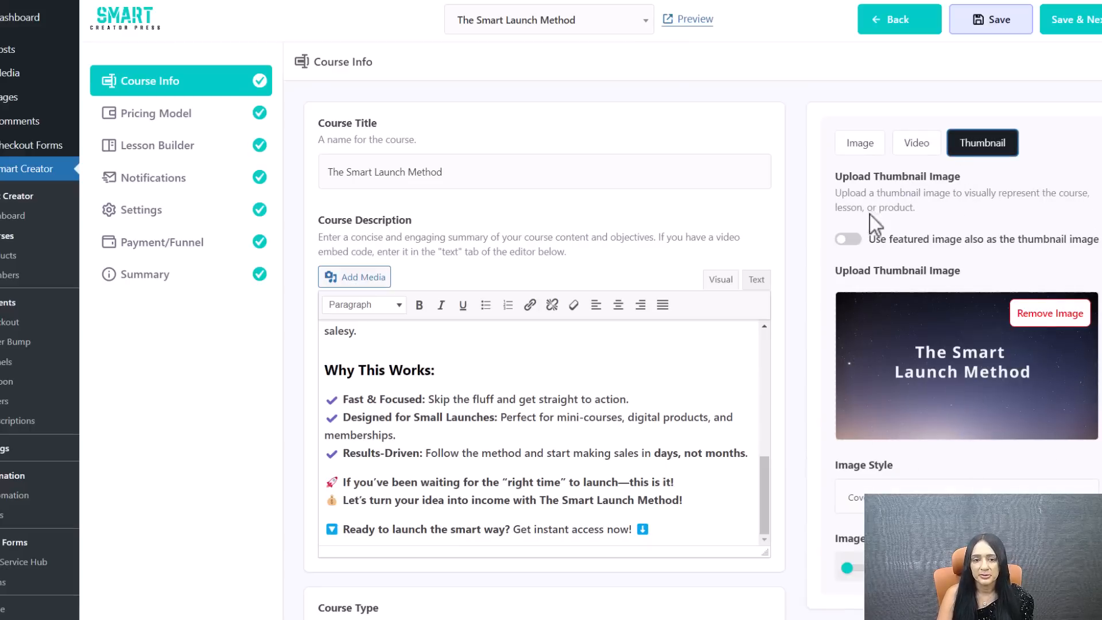
Set the course's intro video type to WP Video.
click(917, 143)
click(932, 277)
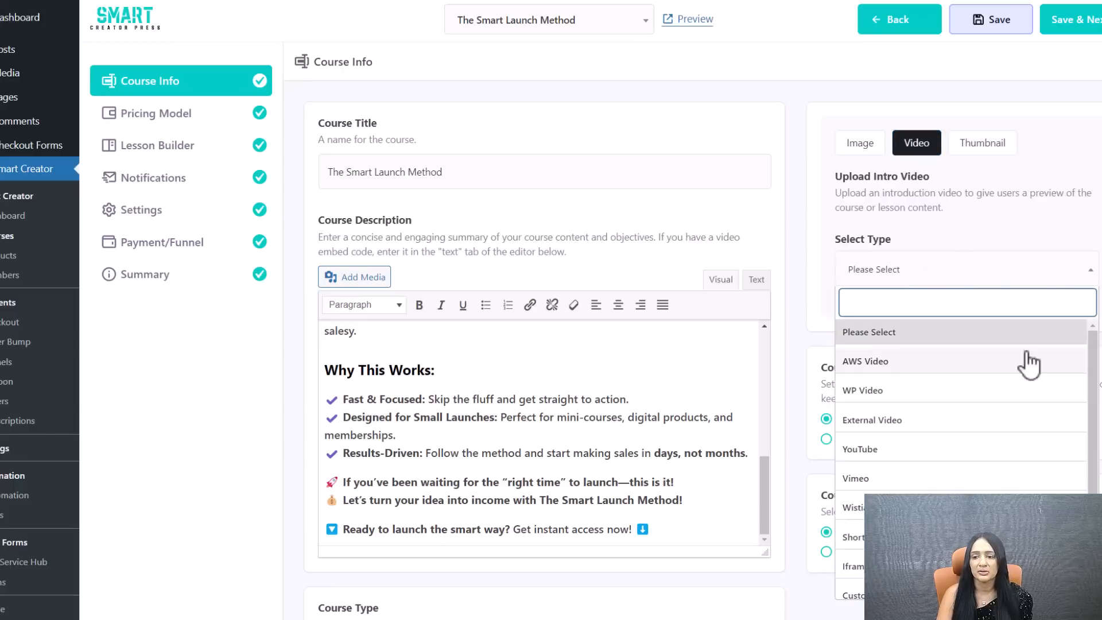
click(869, 363)
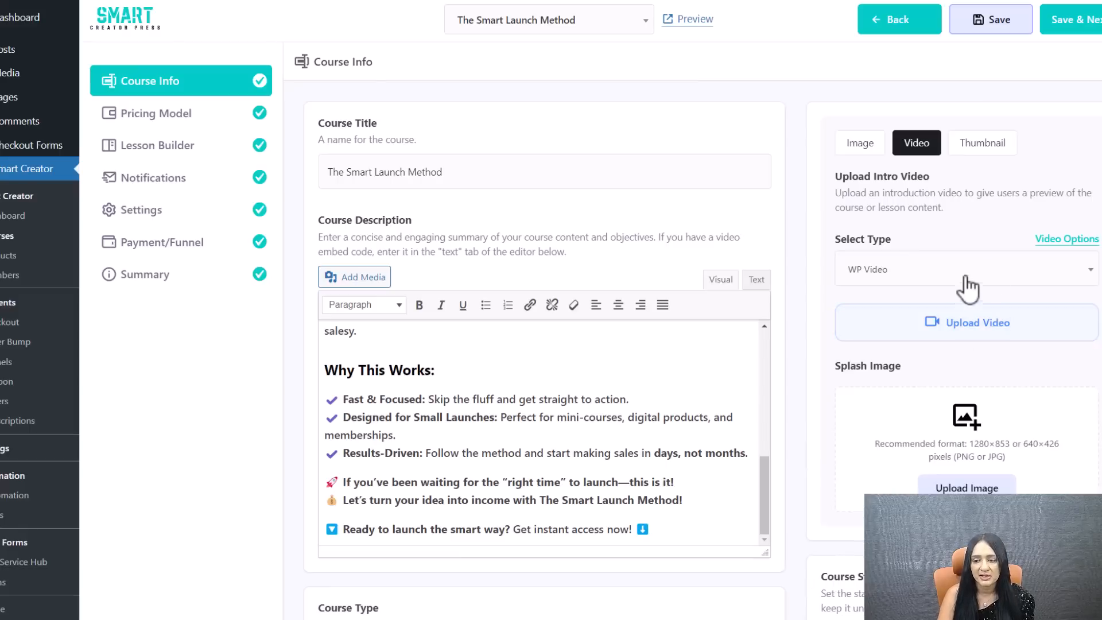
click(959, 273)
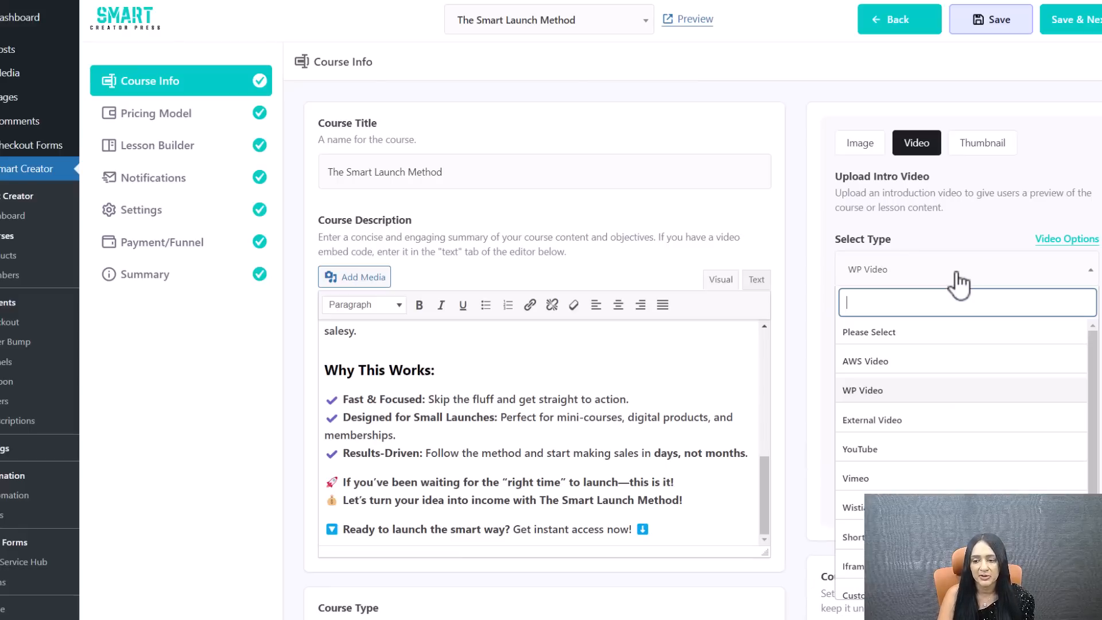
click(864, 392)
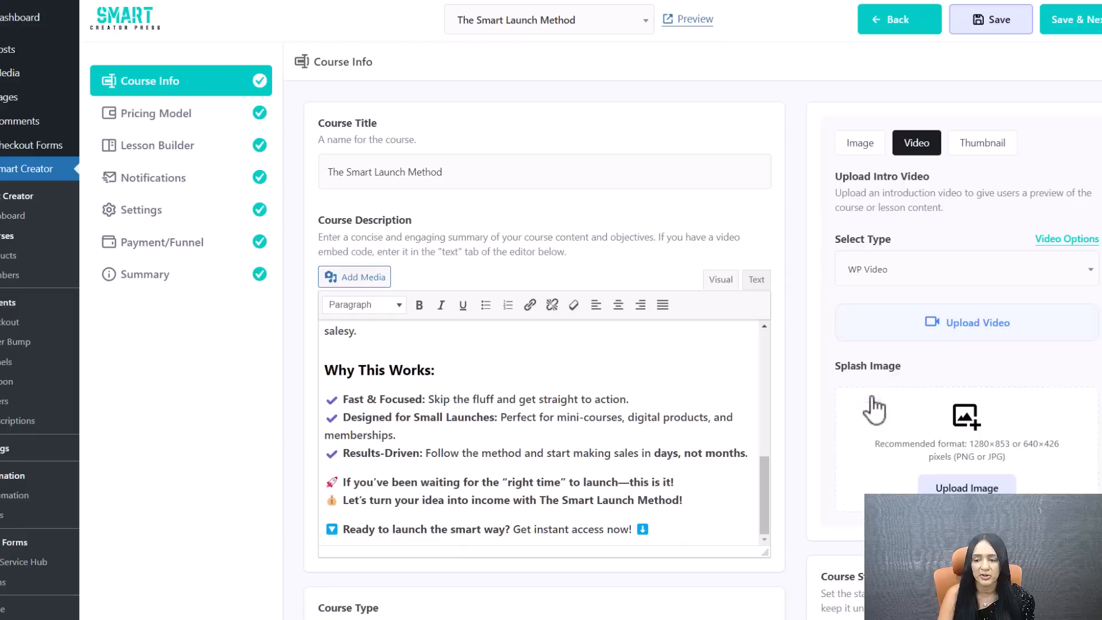
Review the available intro video types and the No Drip, Instant and Scheduled course types.
click(940, 285)
scroll(865, 438, down, 2)
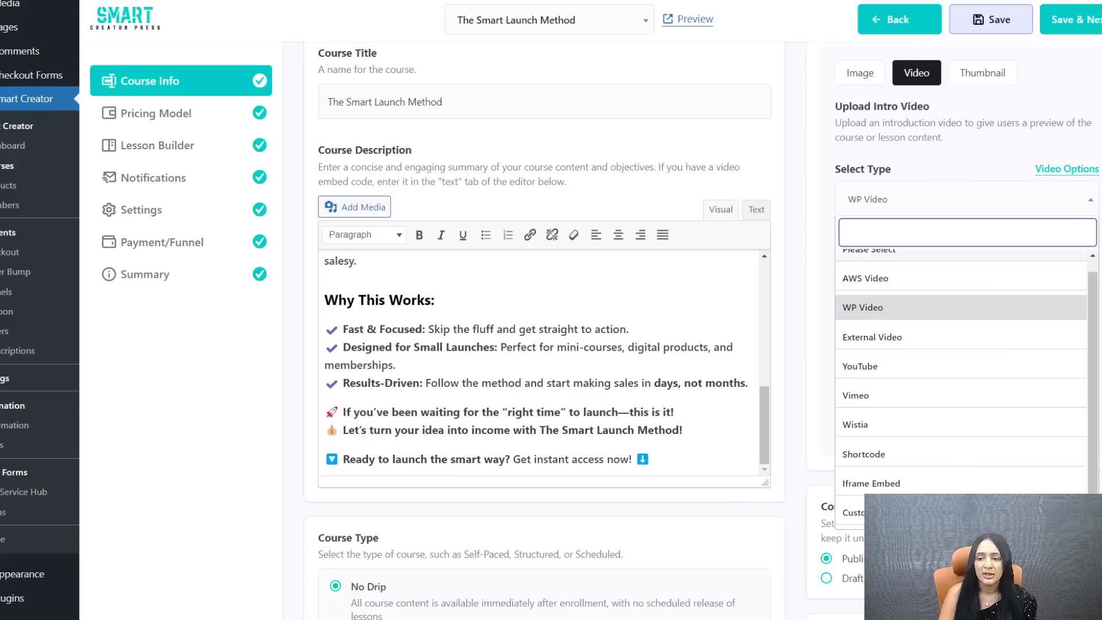
scroll(396, 389, down, 3)
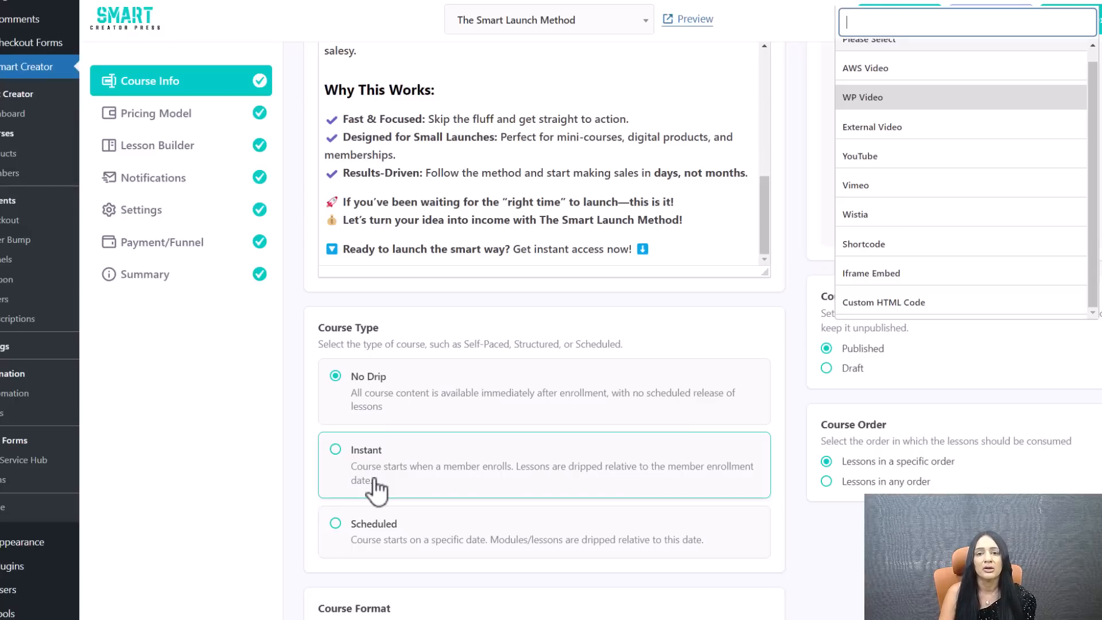
scroll(376, 488, down, 1)
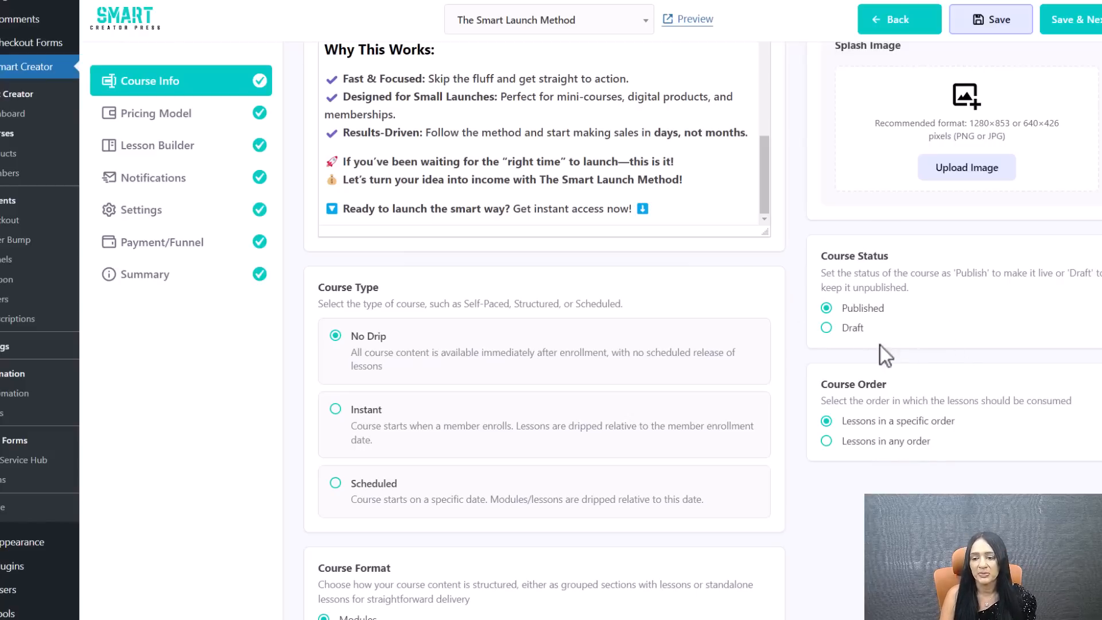
Switch the course status to Draft and back to Published.
click(830, 329)
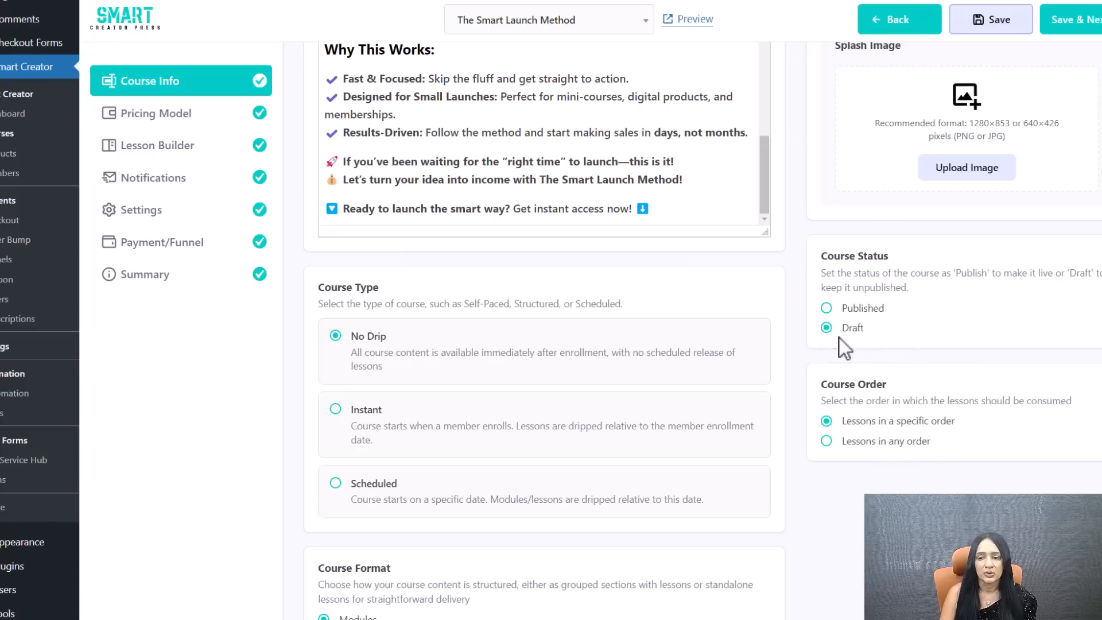
click(828, 307)
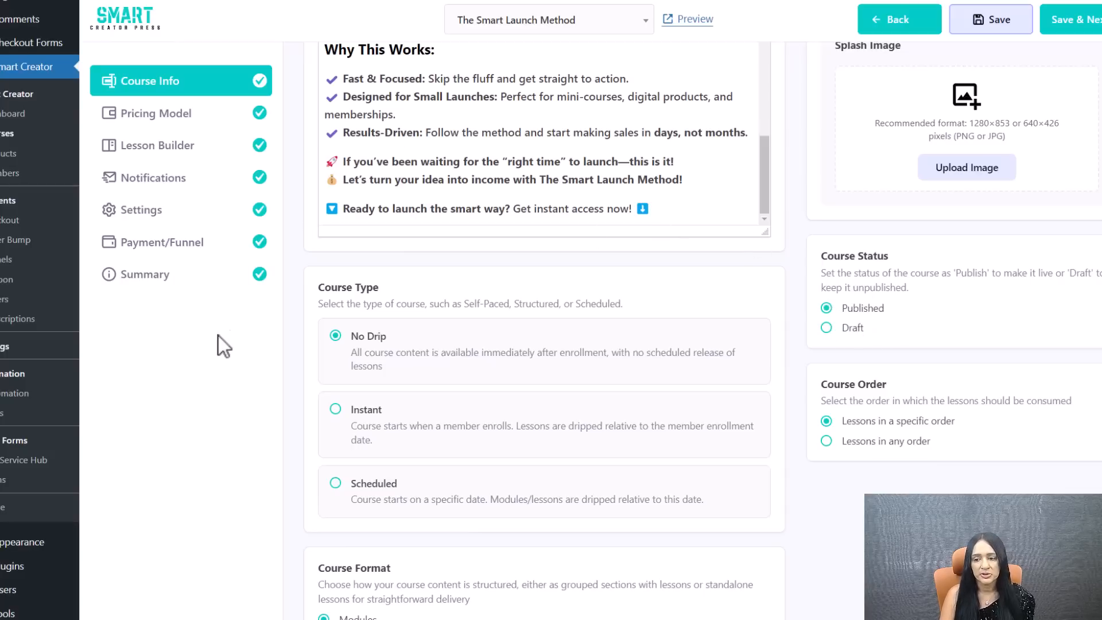
Add another pricing plan to the course with Installment as its payment type.
scroll(224, 376, up, 2)
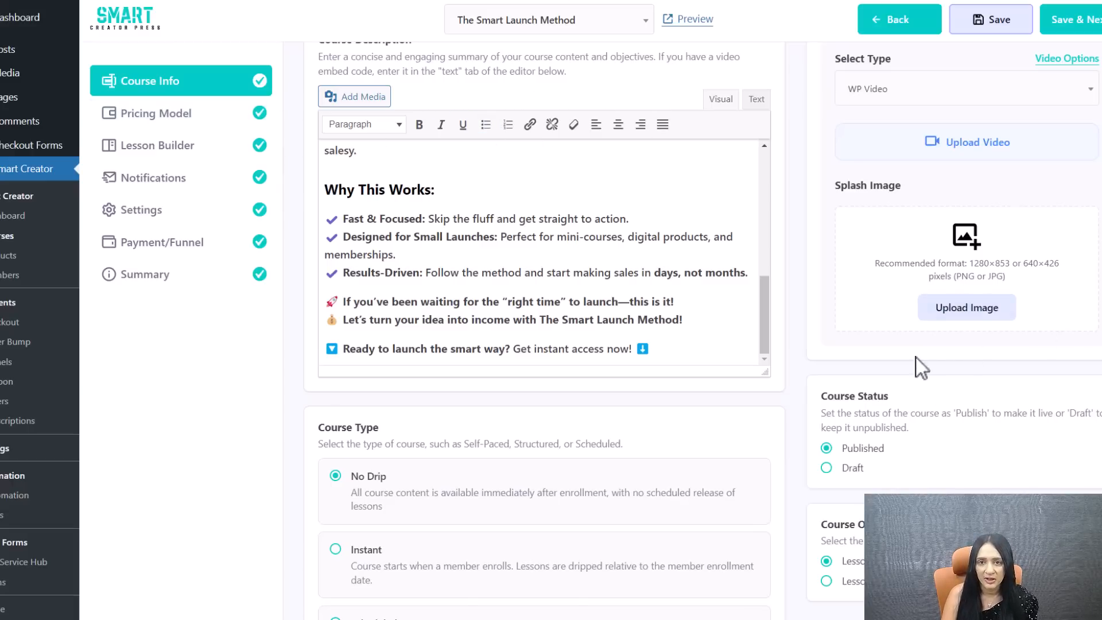
click(210, 117)
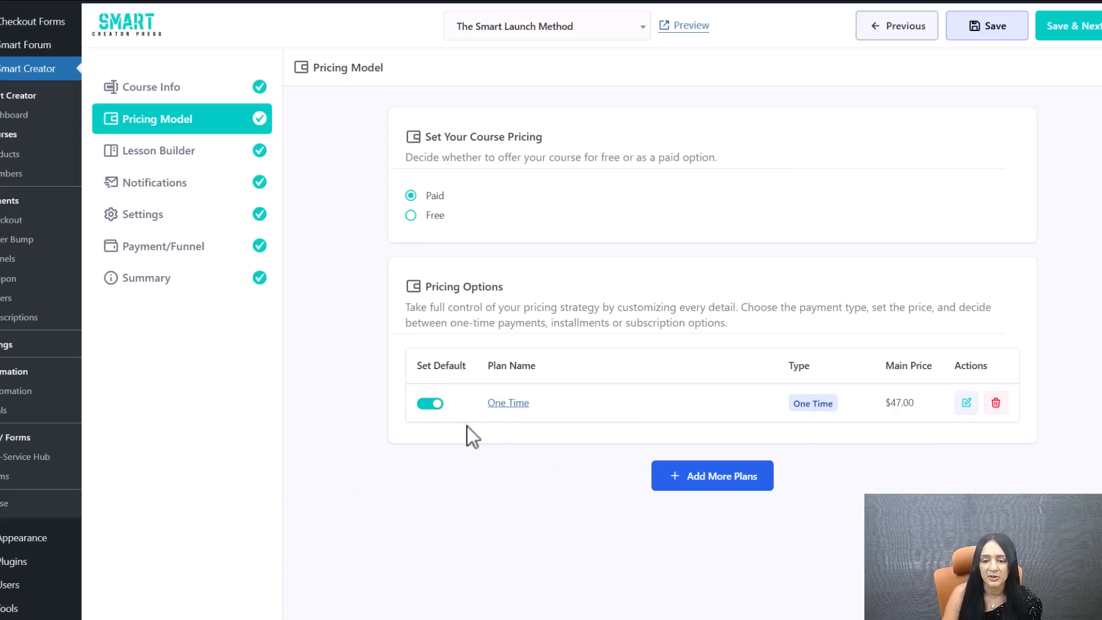
click(728, 475)
click(746, 178)
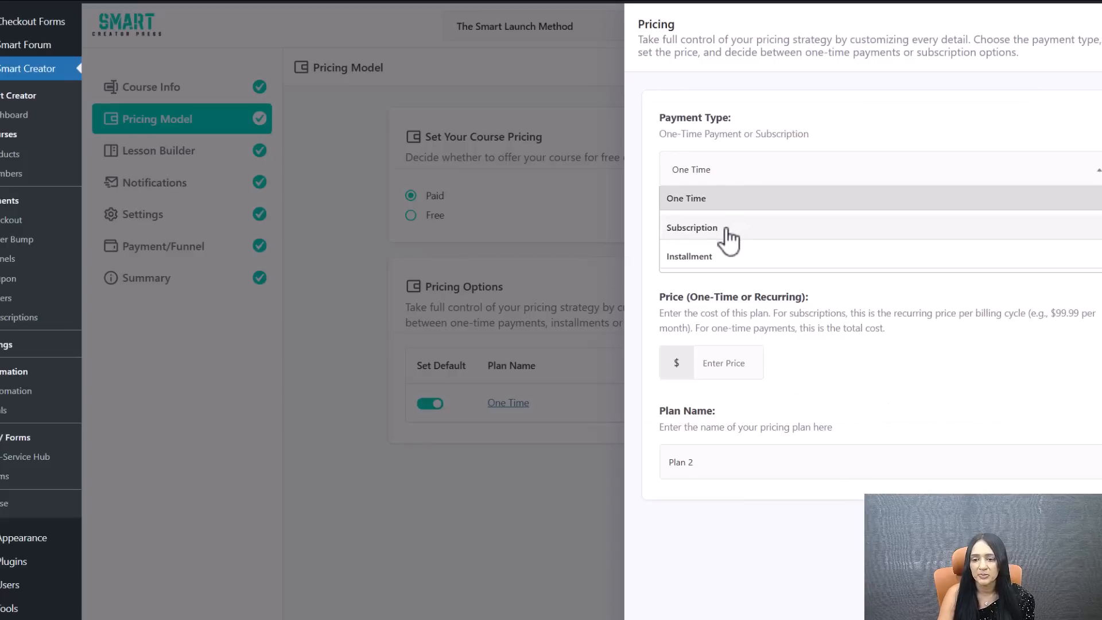
click(709, 258)
Set the installment plan to repeat monthly at $20 for 3 payments and name it 3 Pay Plan.
click(711, 289)
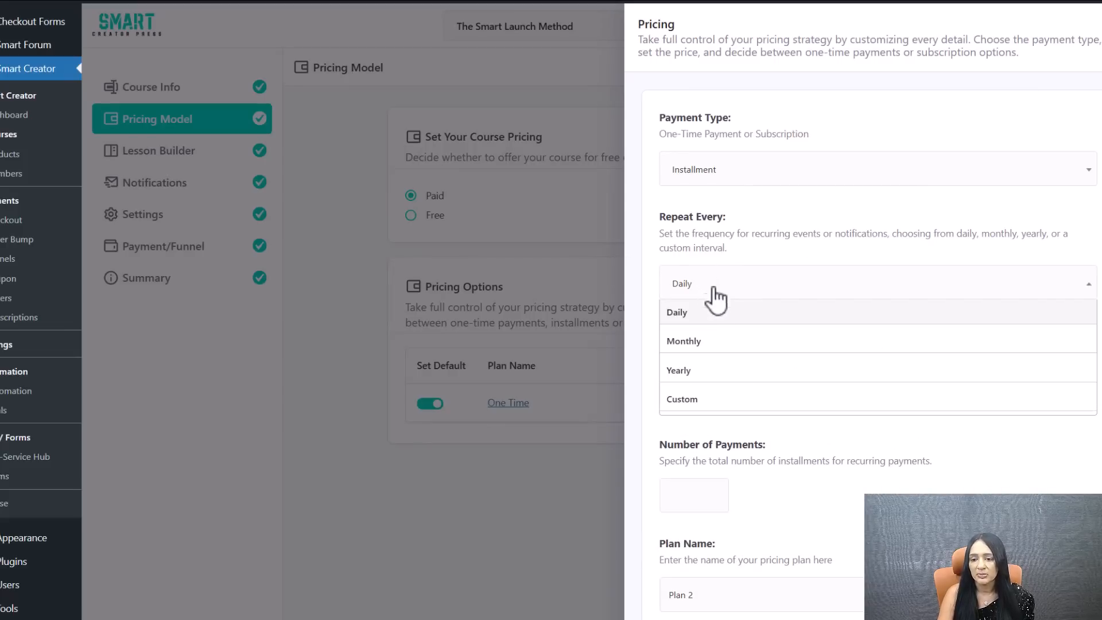
click(717, 337)
click(719, 397)
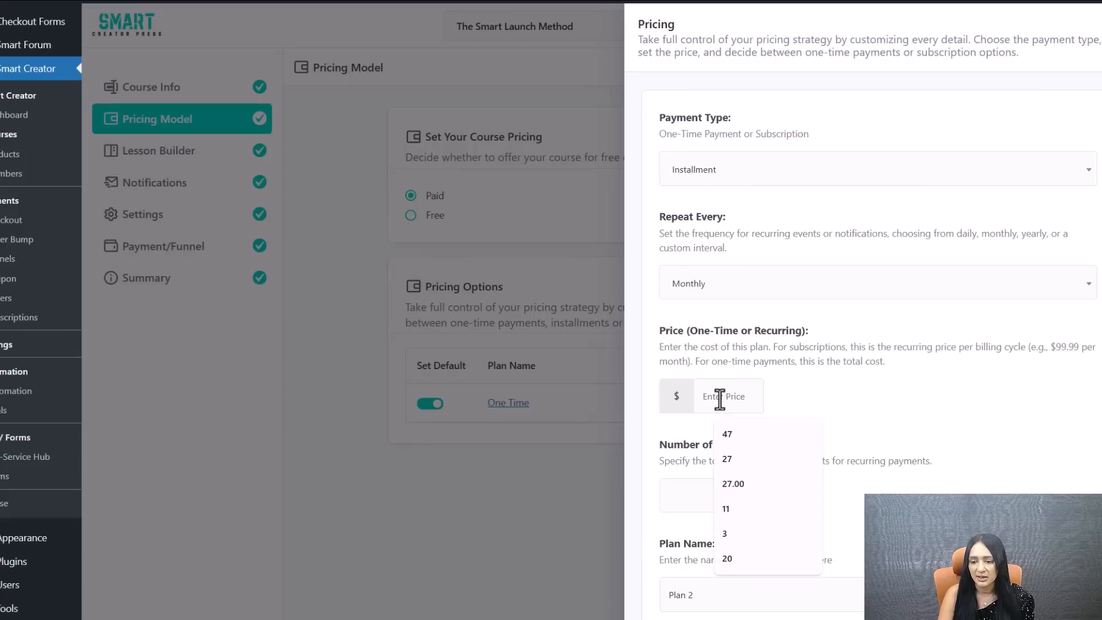
text(20)
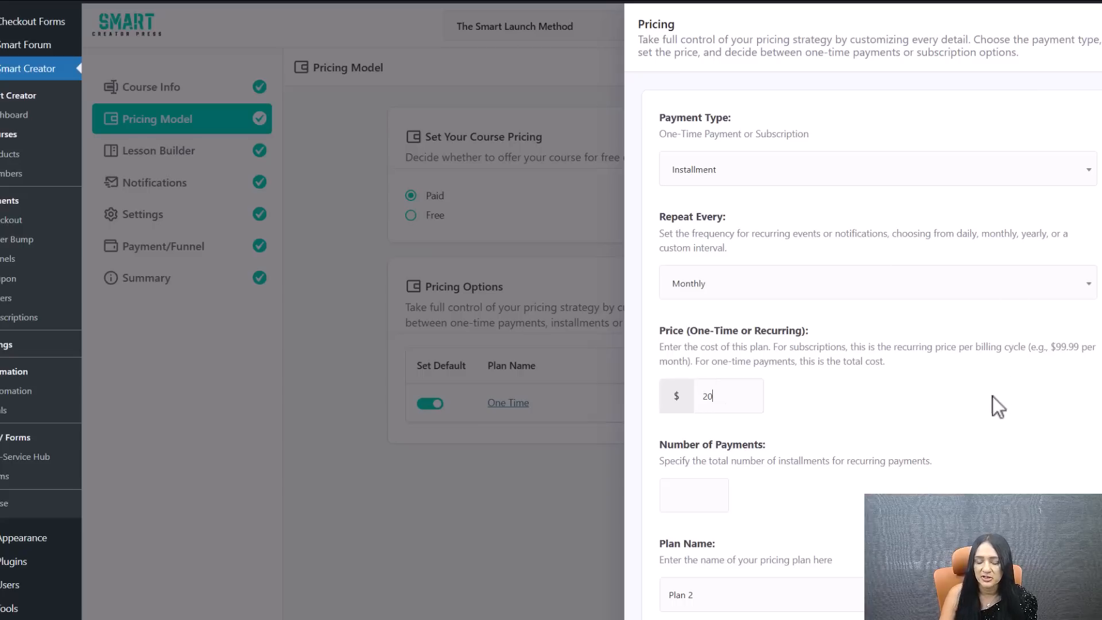
click(692, 497)
text(3)
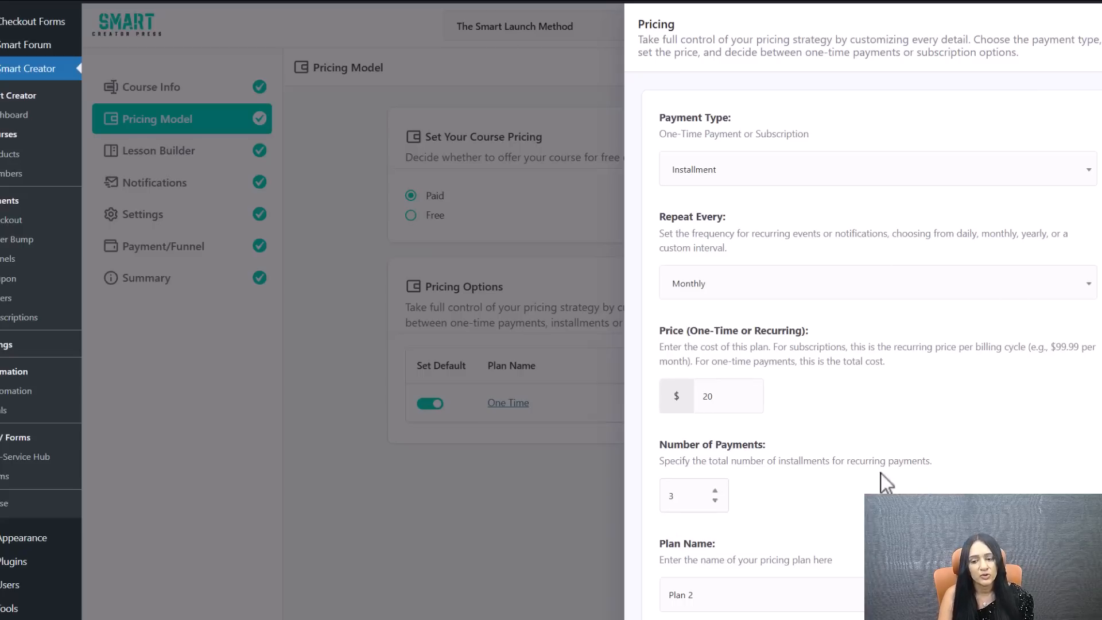
scroll(880, 474, down, 2)
drag(744, 454, 442, 440)
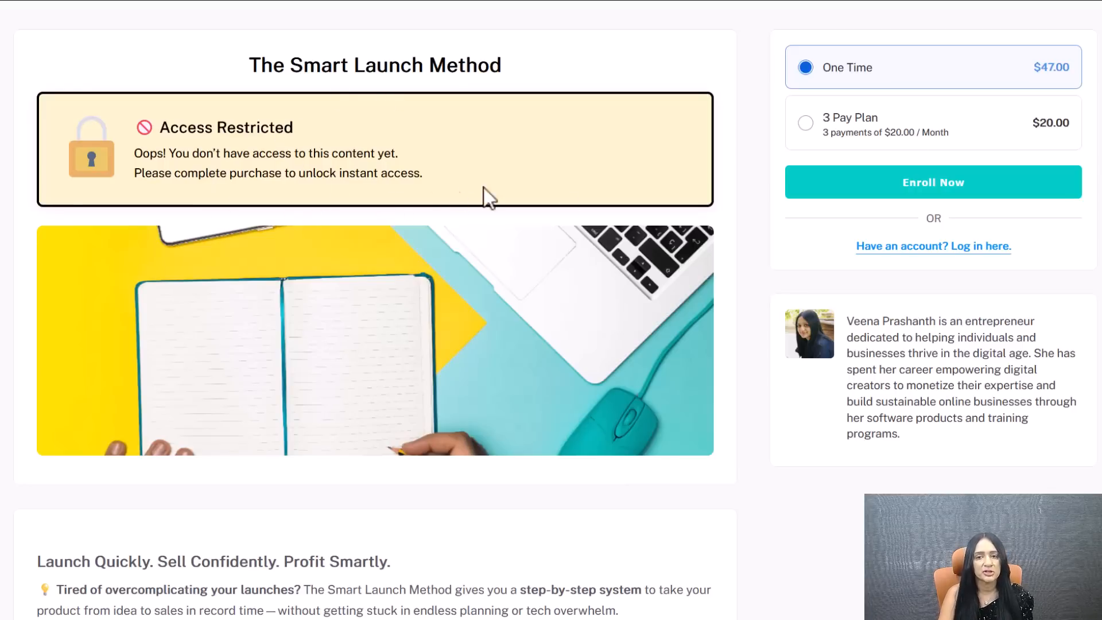
Review the public course page and its two payment options, and start enrolling with the One Time plan.
scroll(252, 313, down, 5)
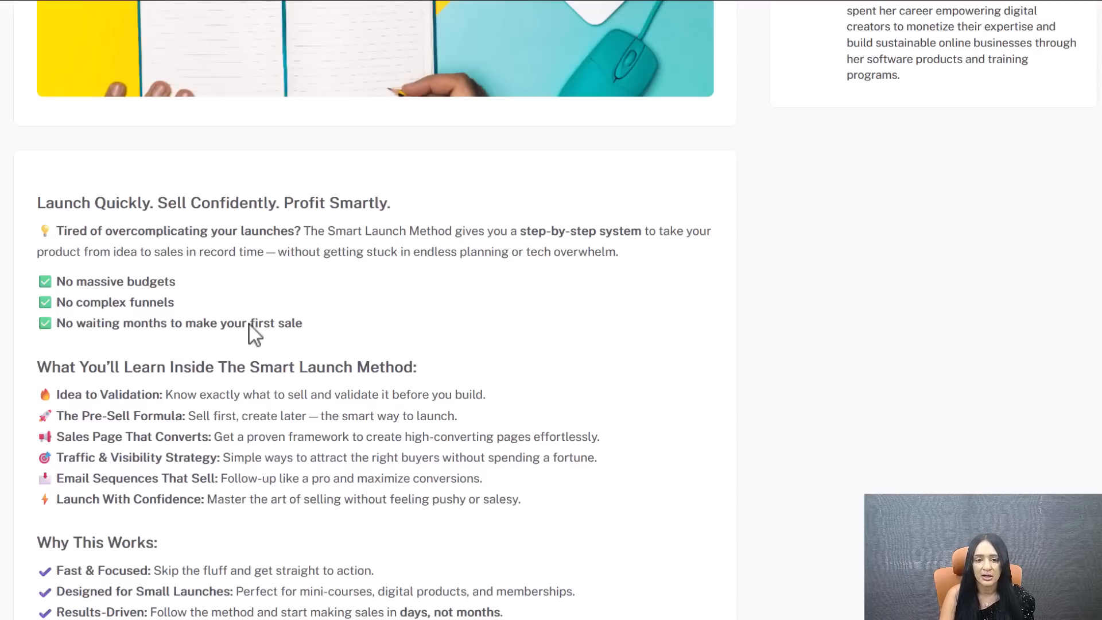
scroll(249, 325, down, 1)
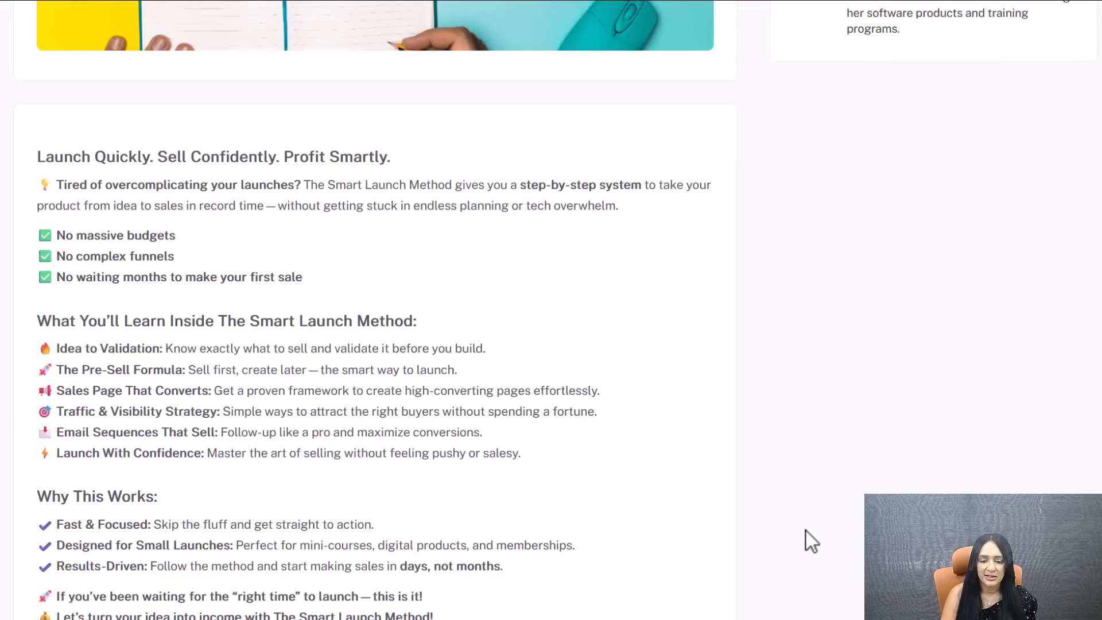
scroll(806, 531, up, 8)
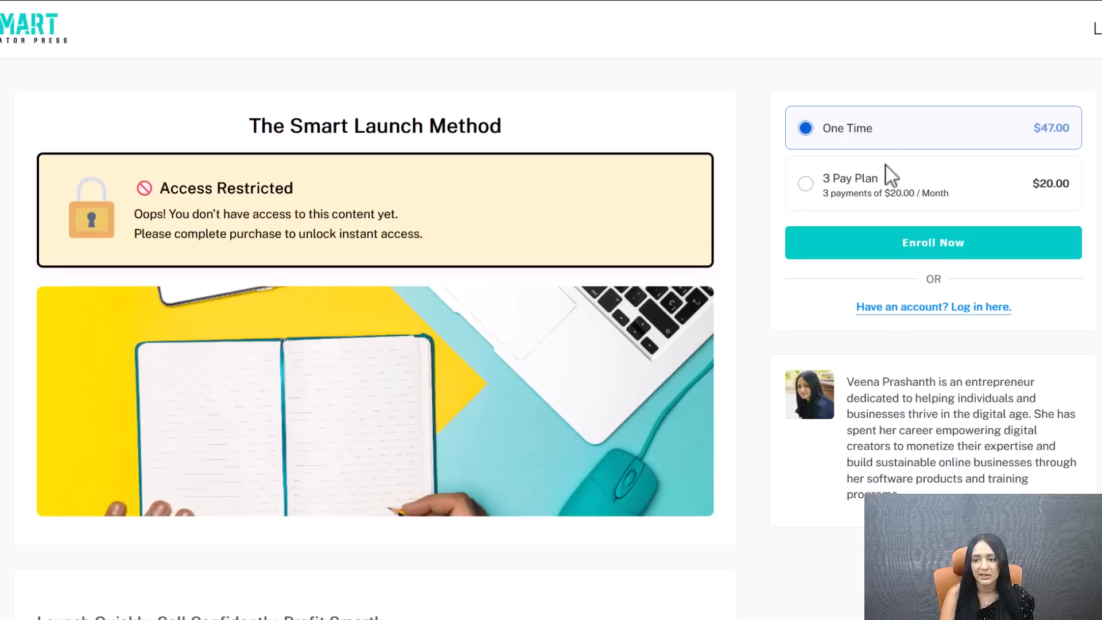
click(843, 194)
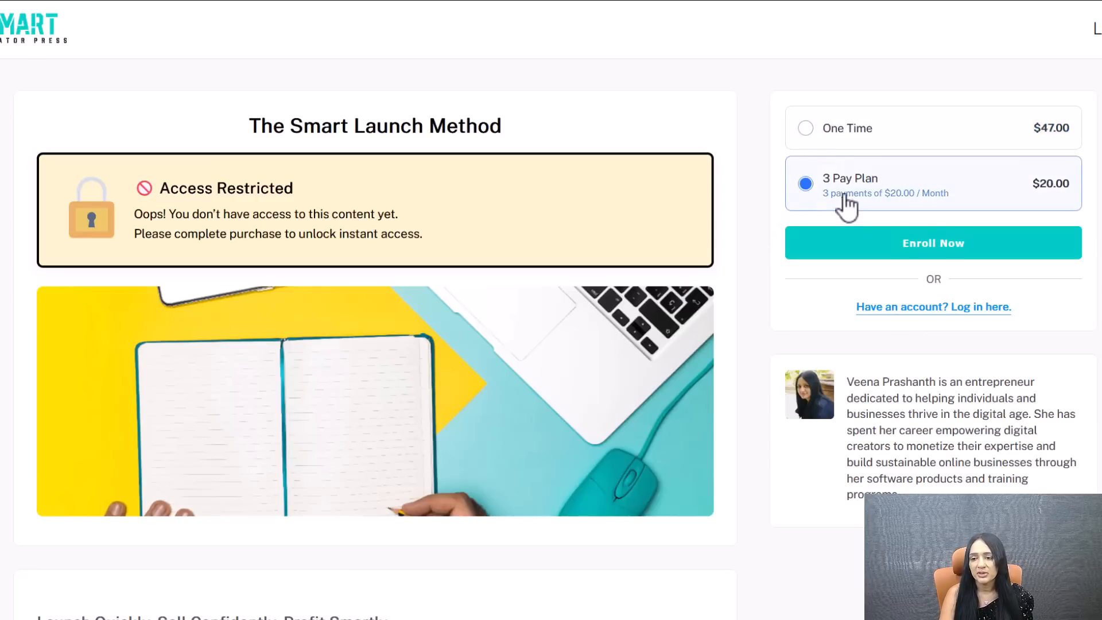
click(858, 136)
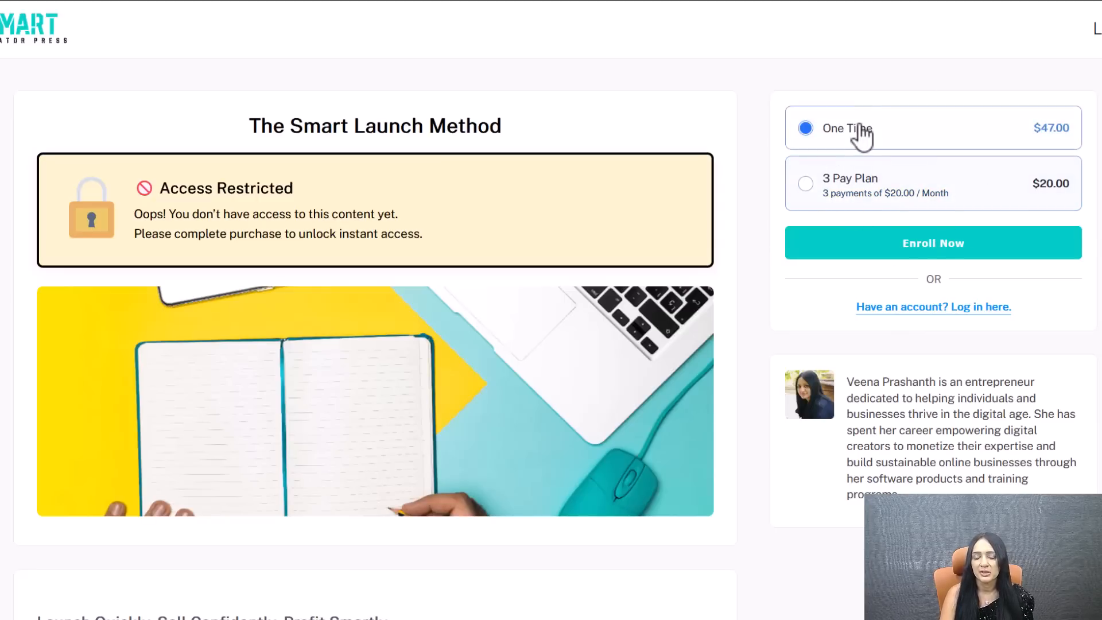
click(920, 251)
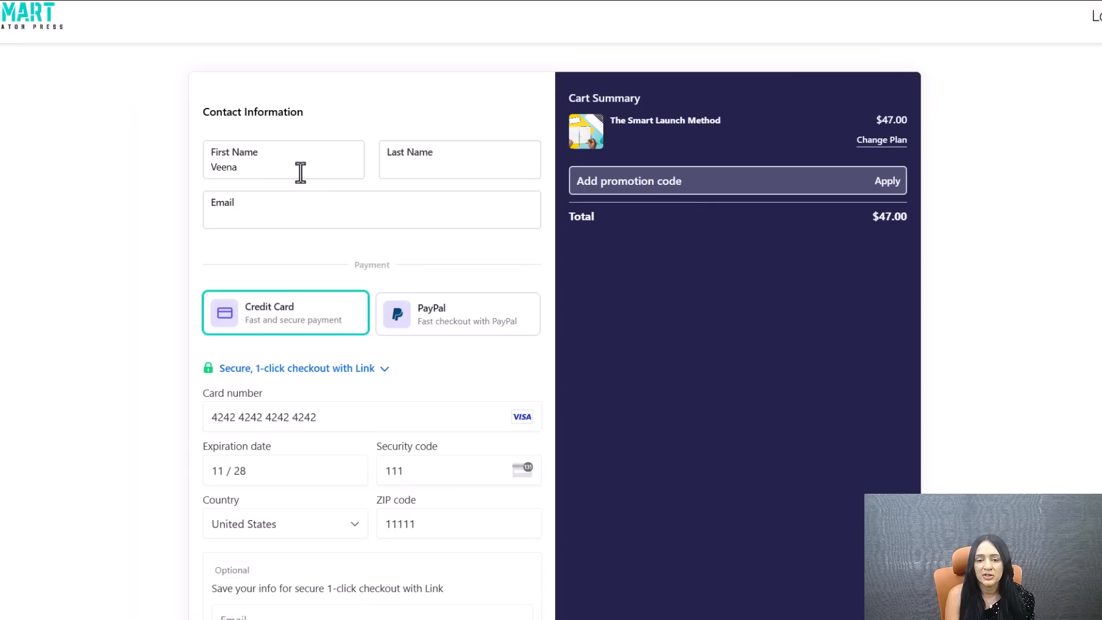
Fill in the customer's last name and email at checkout, place the credit card order, and review the order confirmation.
text(Pr)
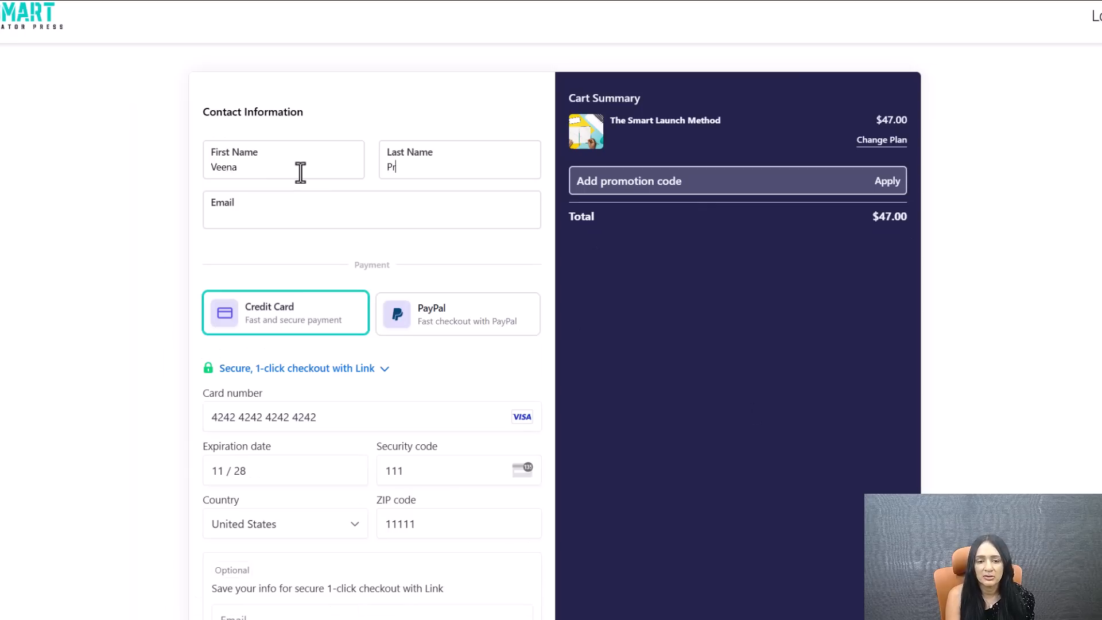
text(ashanth)
key(Tab)
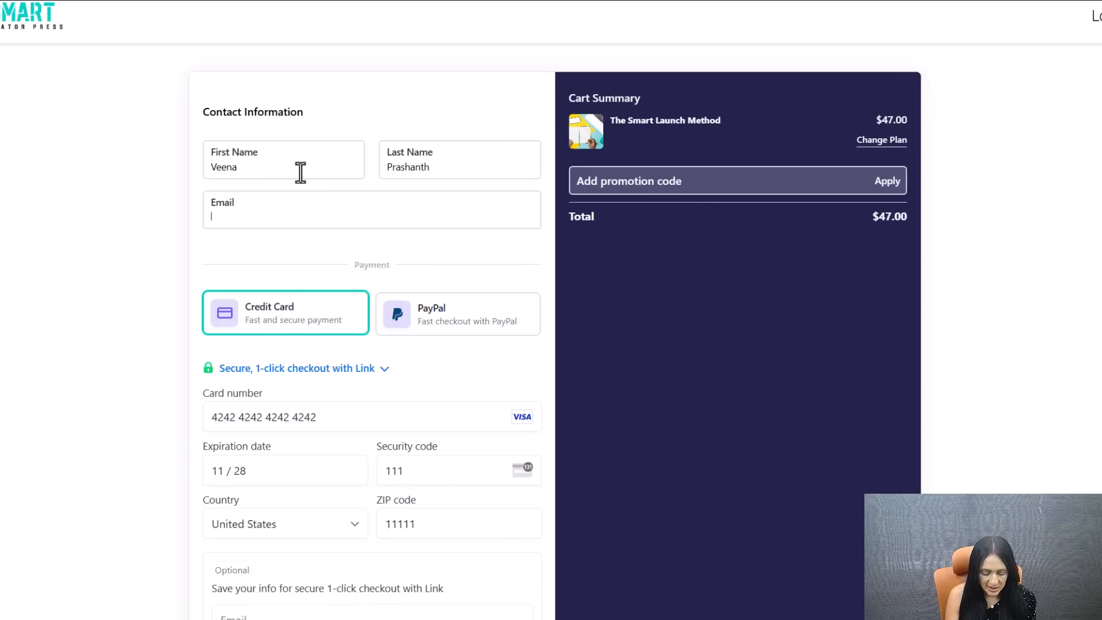
text(test)
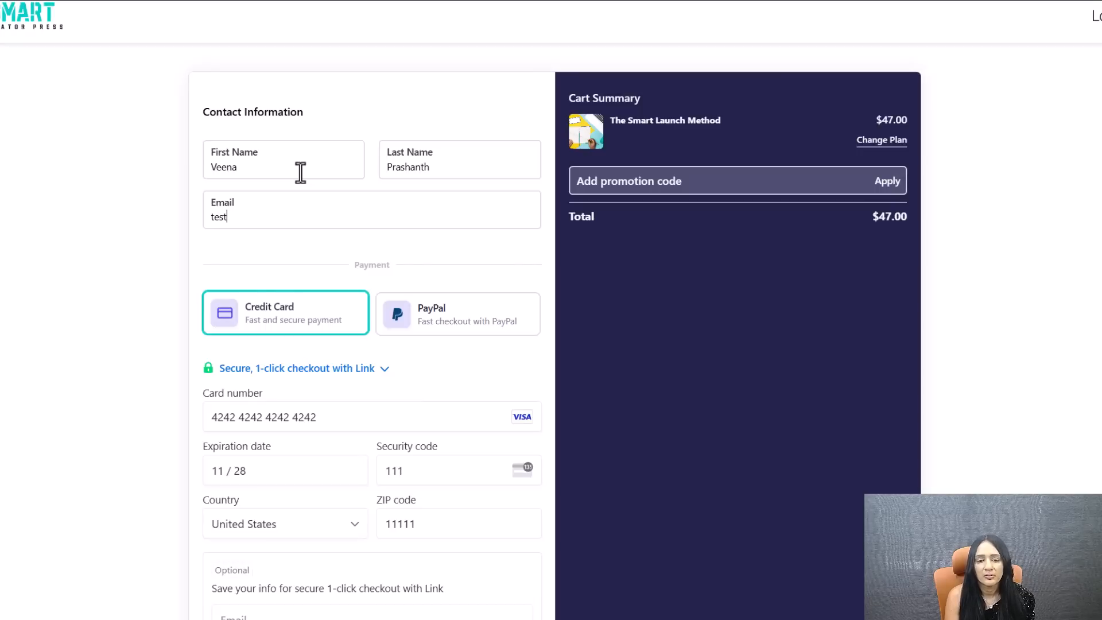
text(scp@exam)
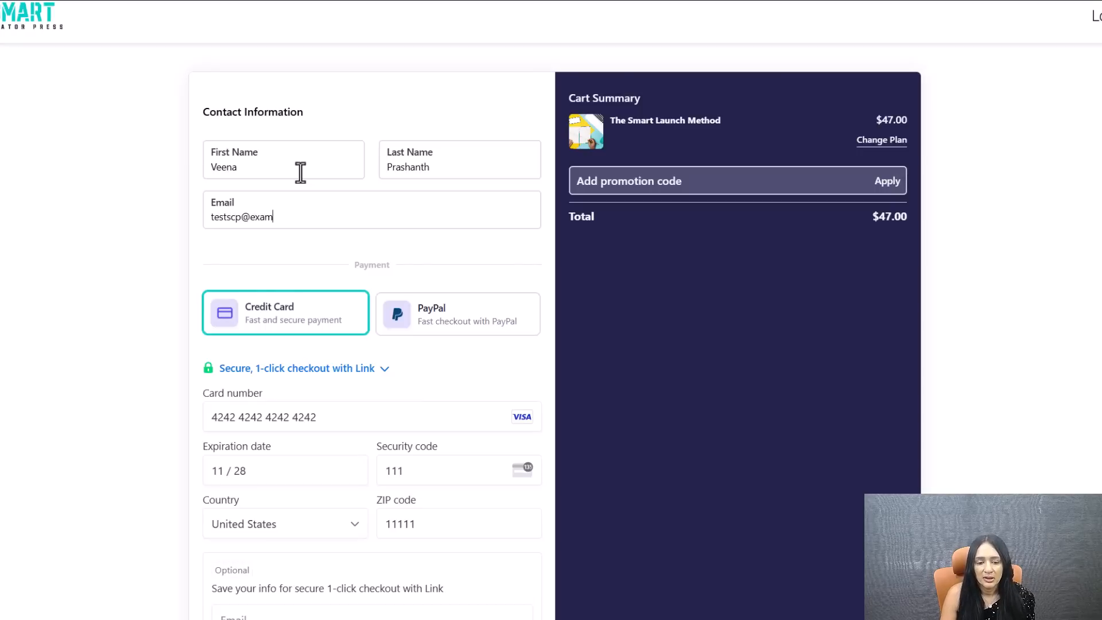
text(ple.com)
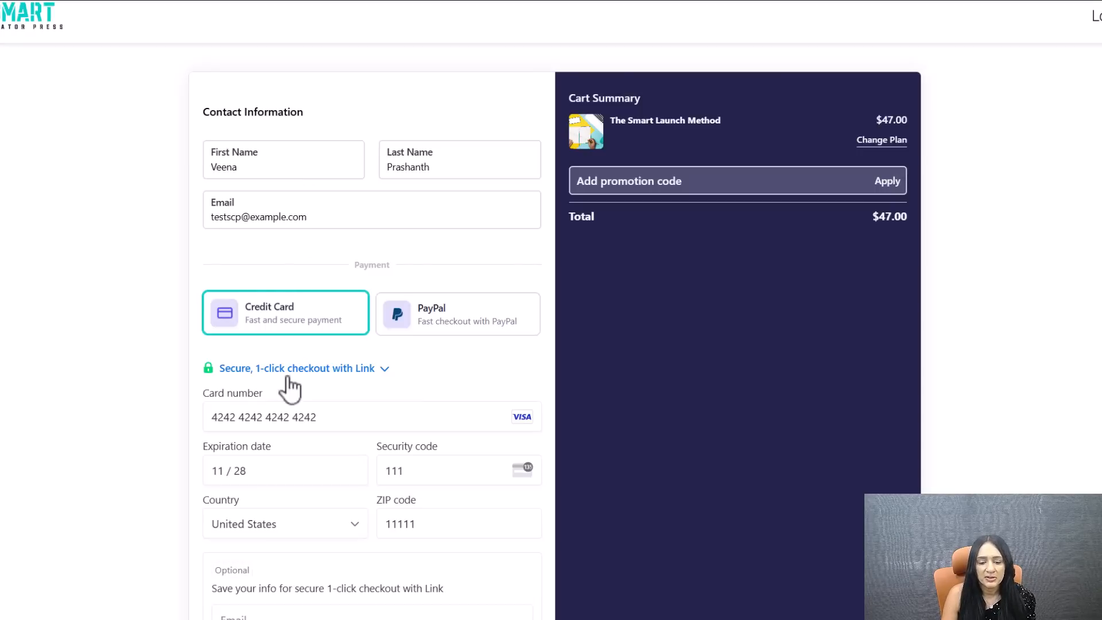
scroll(459, 550, down, 2)
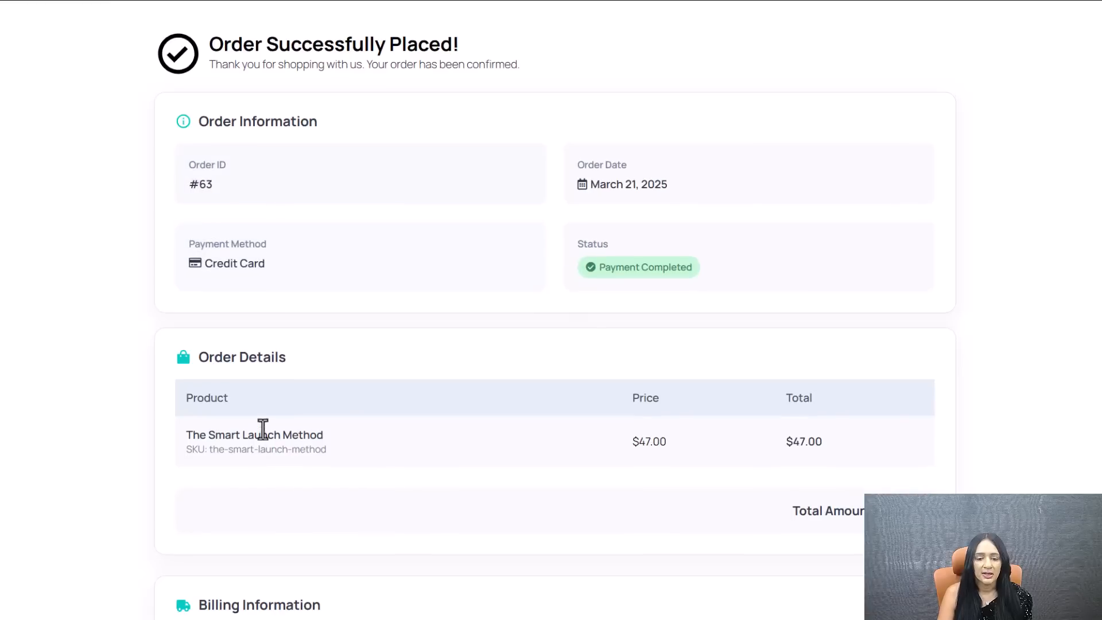
scroll(302, 430, down, 2)
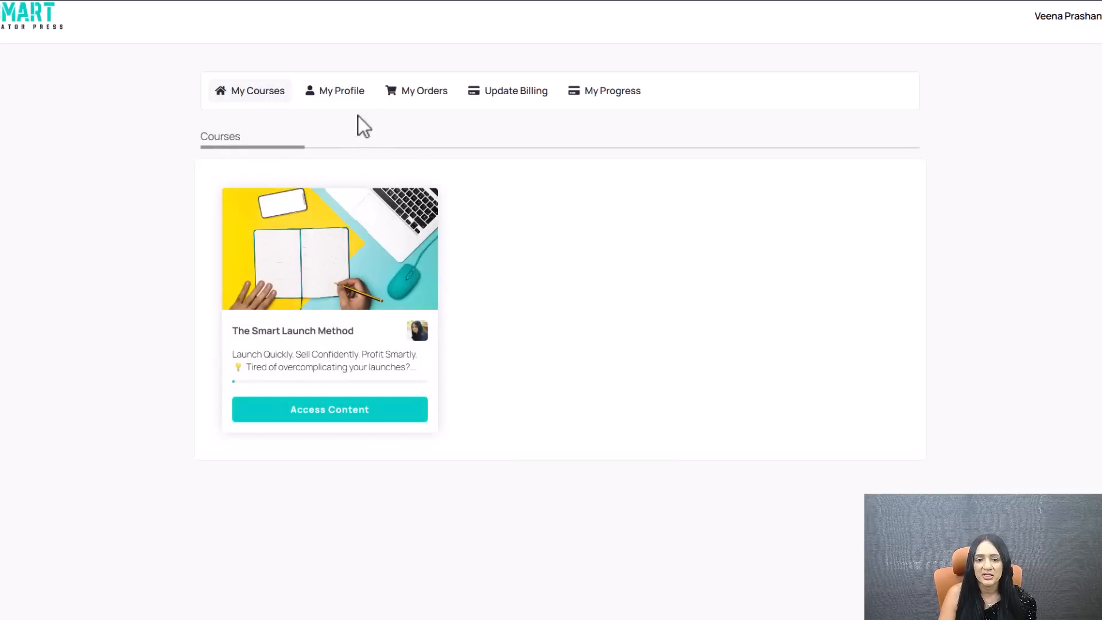
Examine the profile, order details, billing, and The Smart Launch Method's progress details in the member dashboard.
click(350, 96)
click(427, 99)
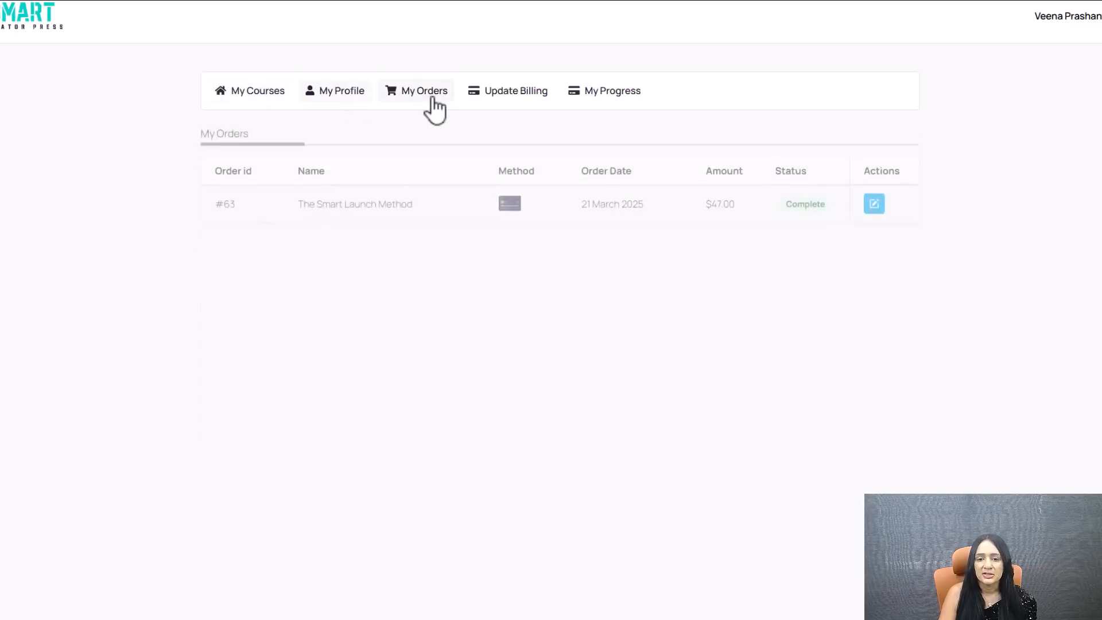
click(877, 211)
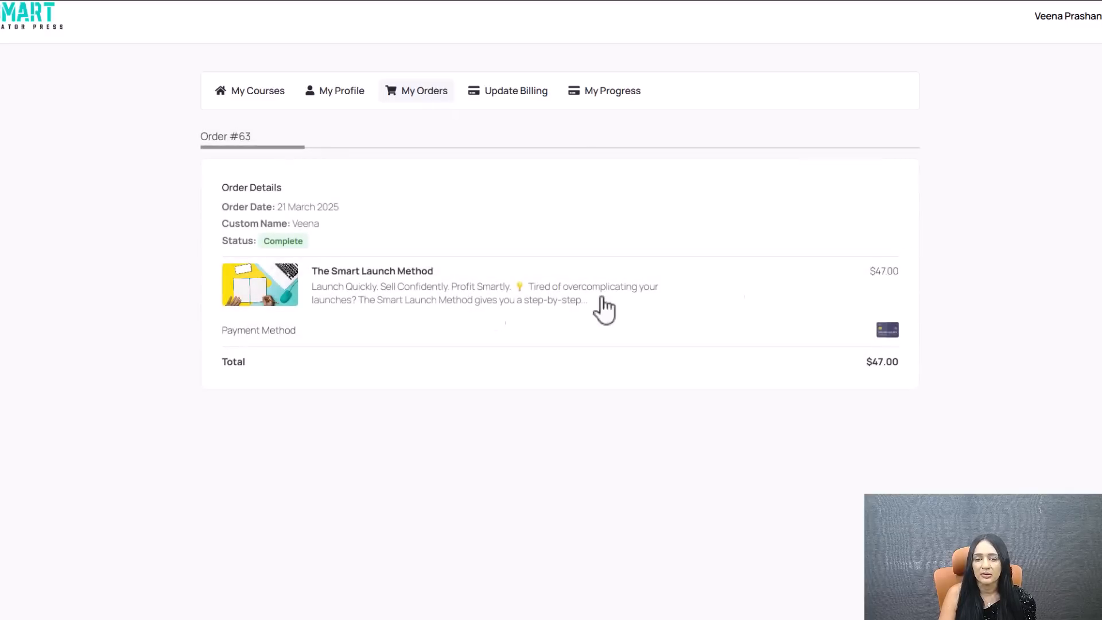
click(503, 95)
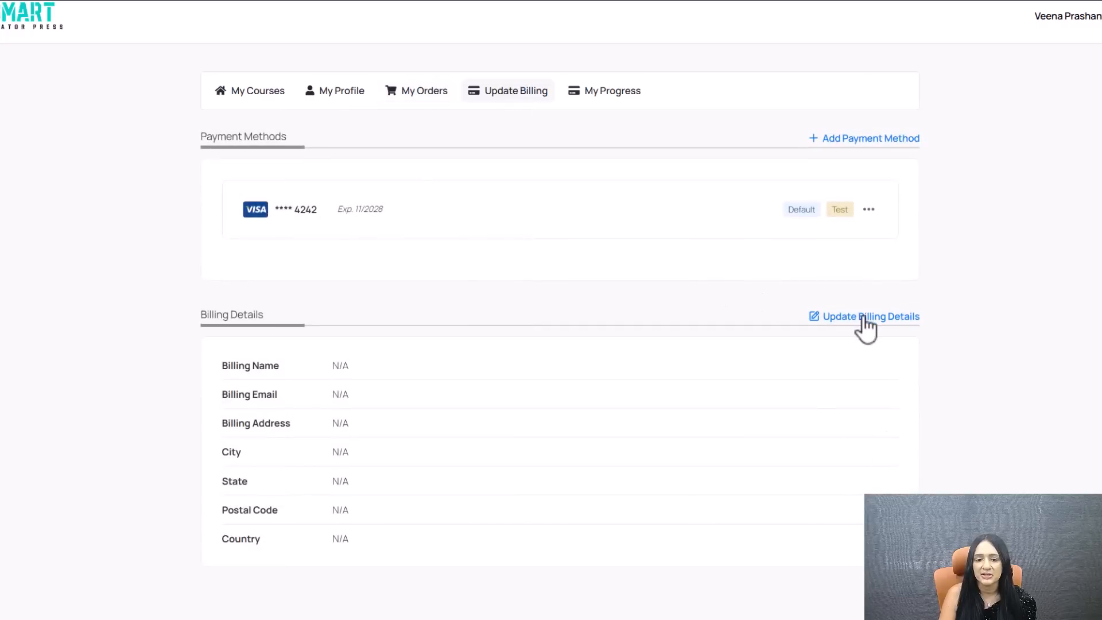
click(605, 95)
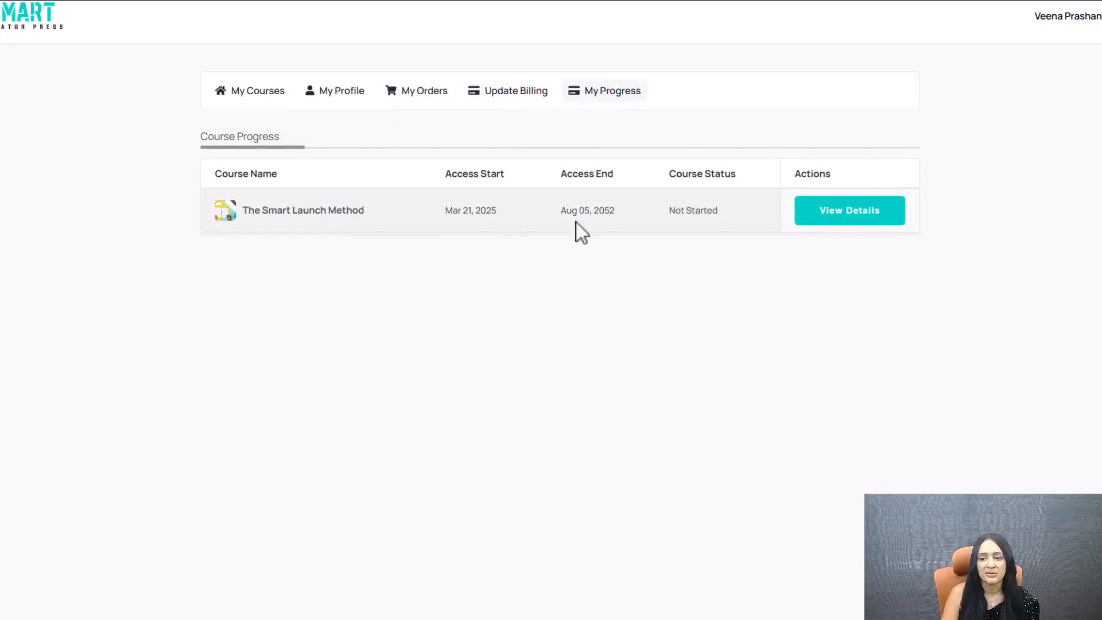
click(833, 219)
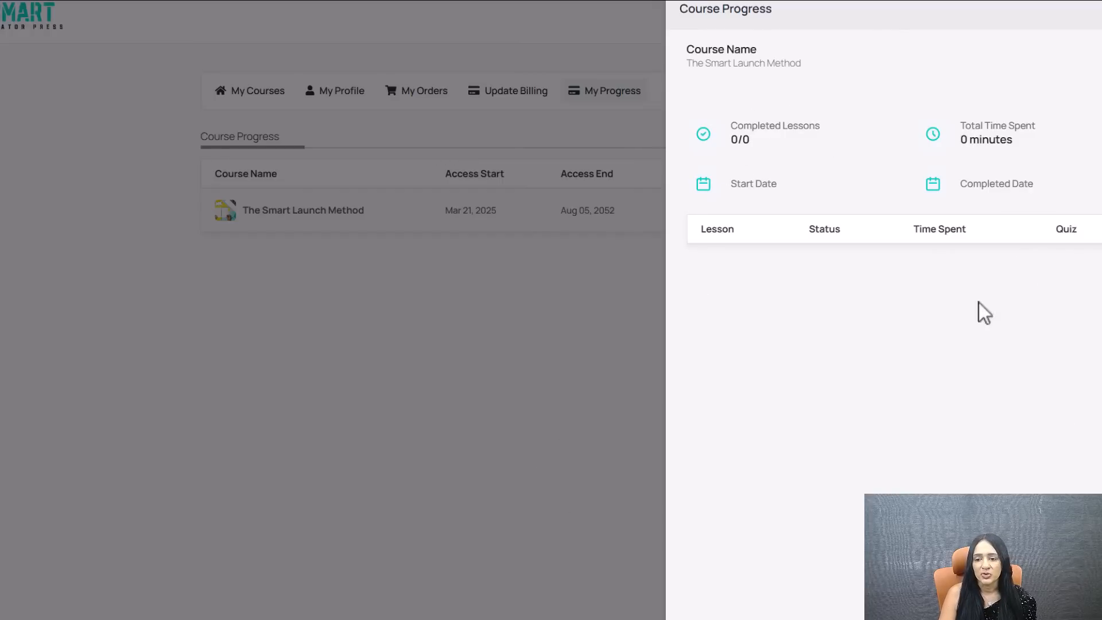
click(648, 249)
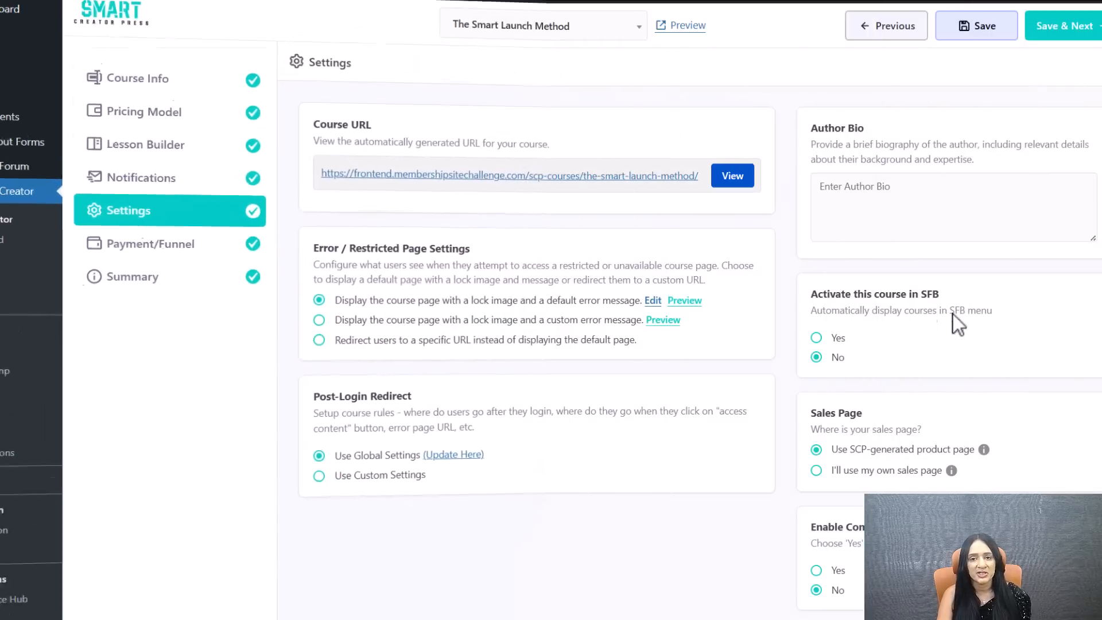
Activate the course in SFB, save the course settings, and review the course page inside the community site.
click(818, 338)
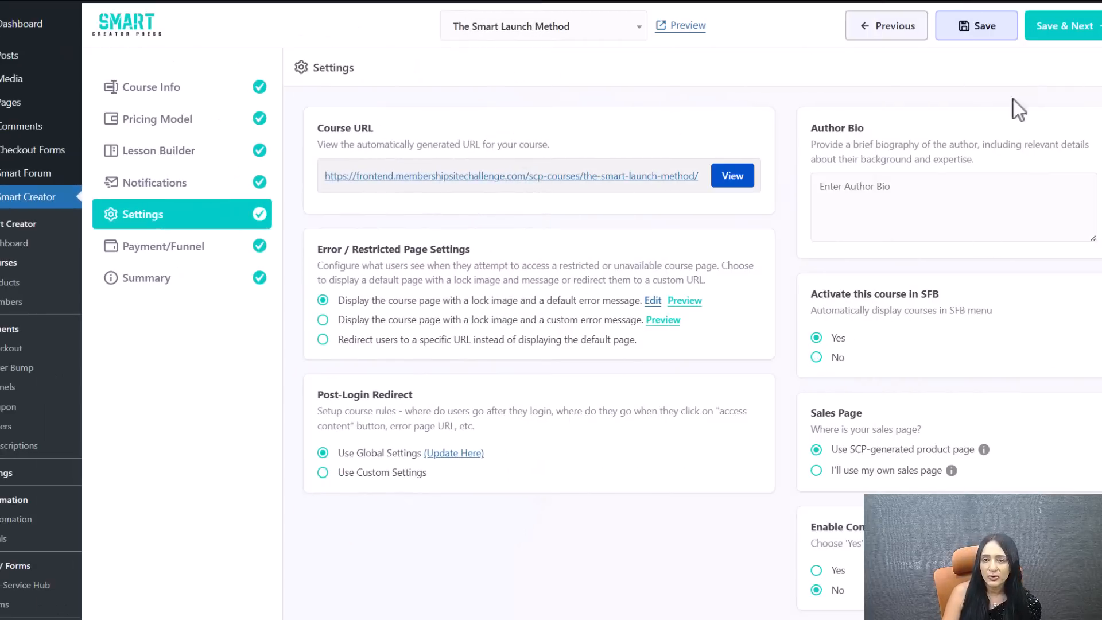
click(976, 26)
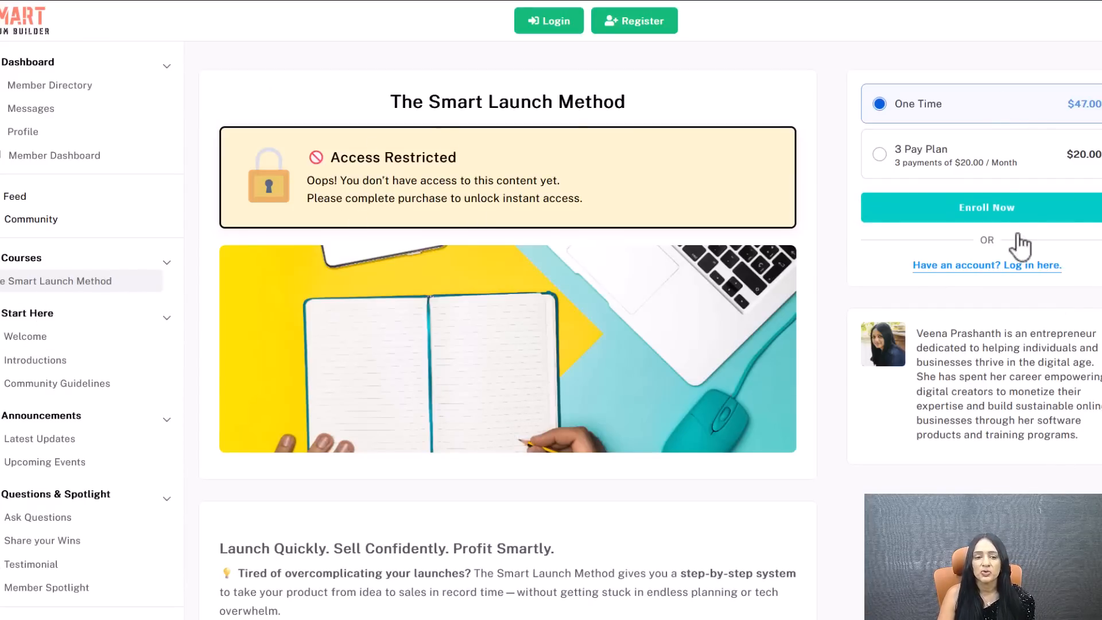
scroll(508, 333, down, 3)
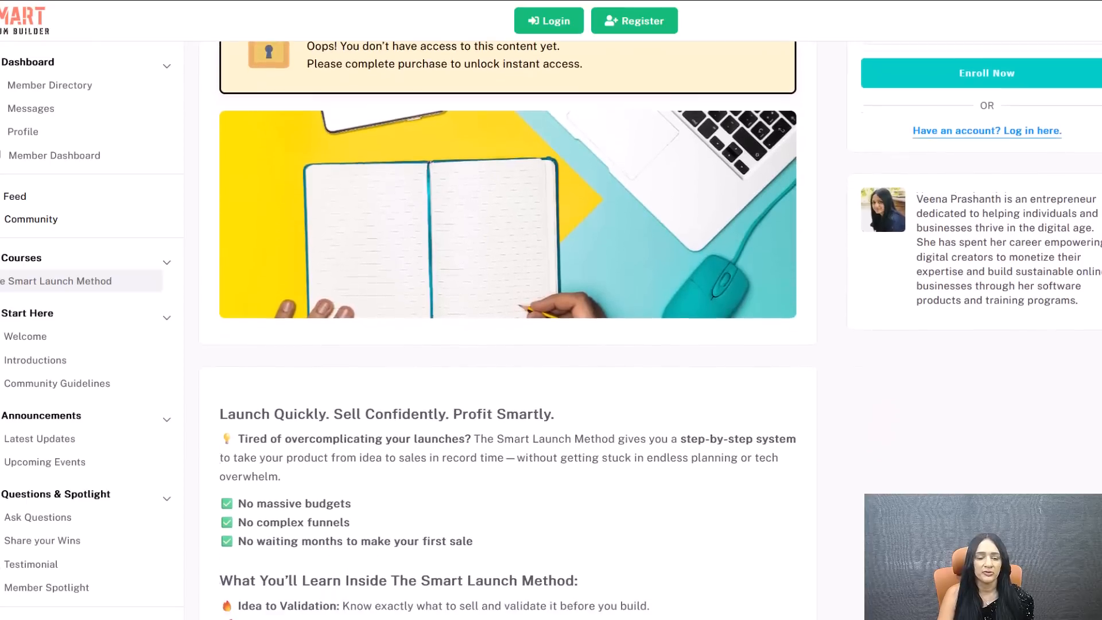
scroll(1048, 198, up, 3)
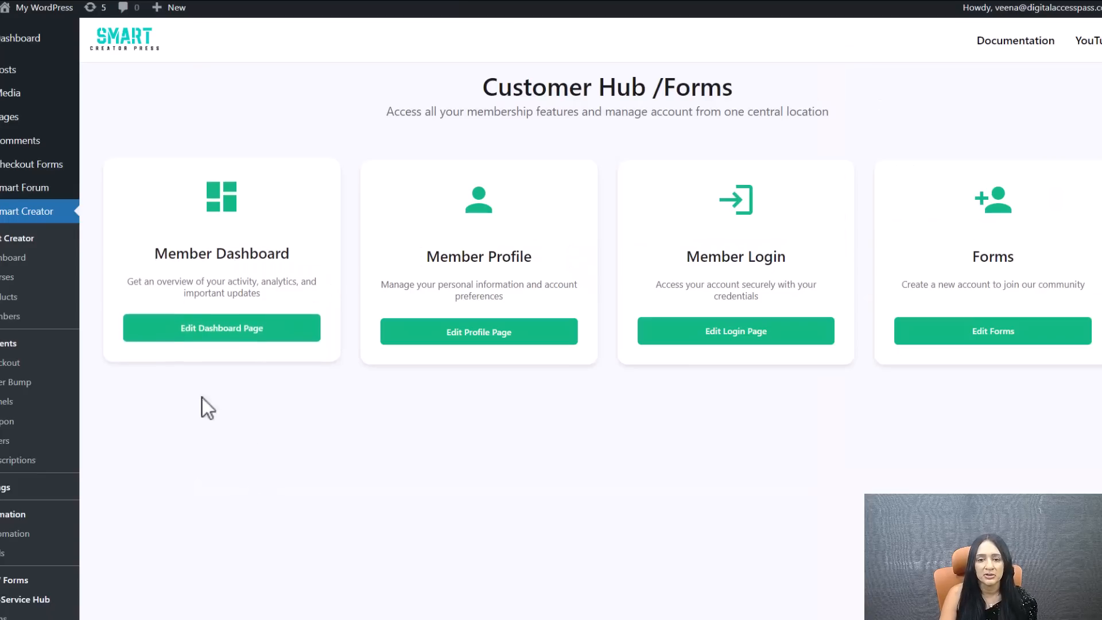
Edit the member dashboard page and enable displaying the dashboard in the community site.
click(233, 341)
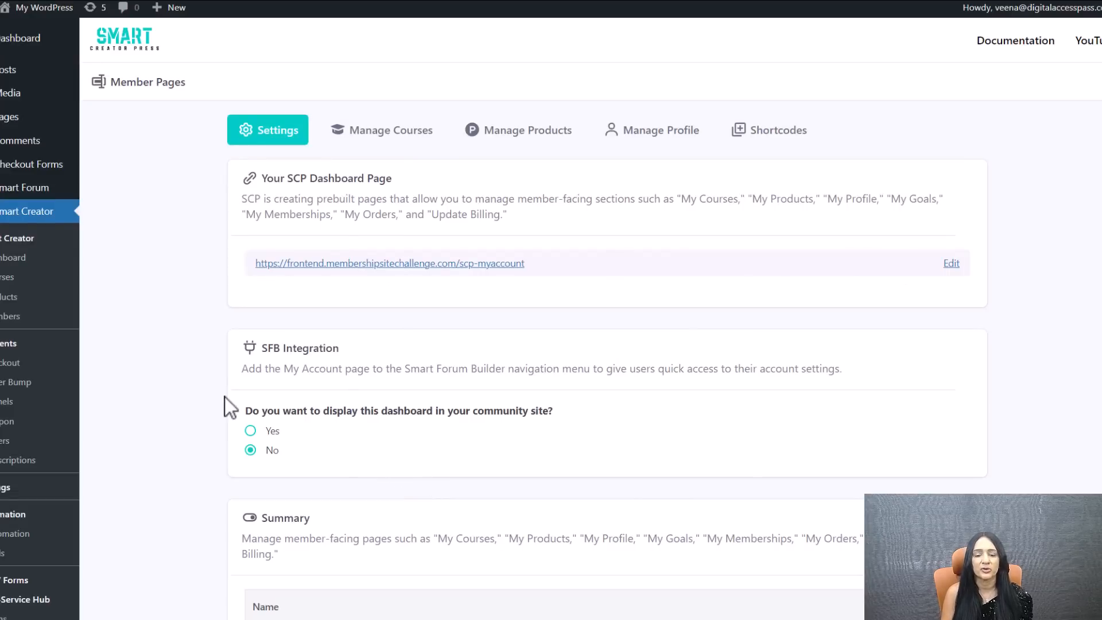
scroll(402, 350, down, 1)
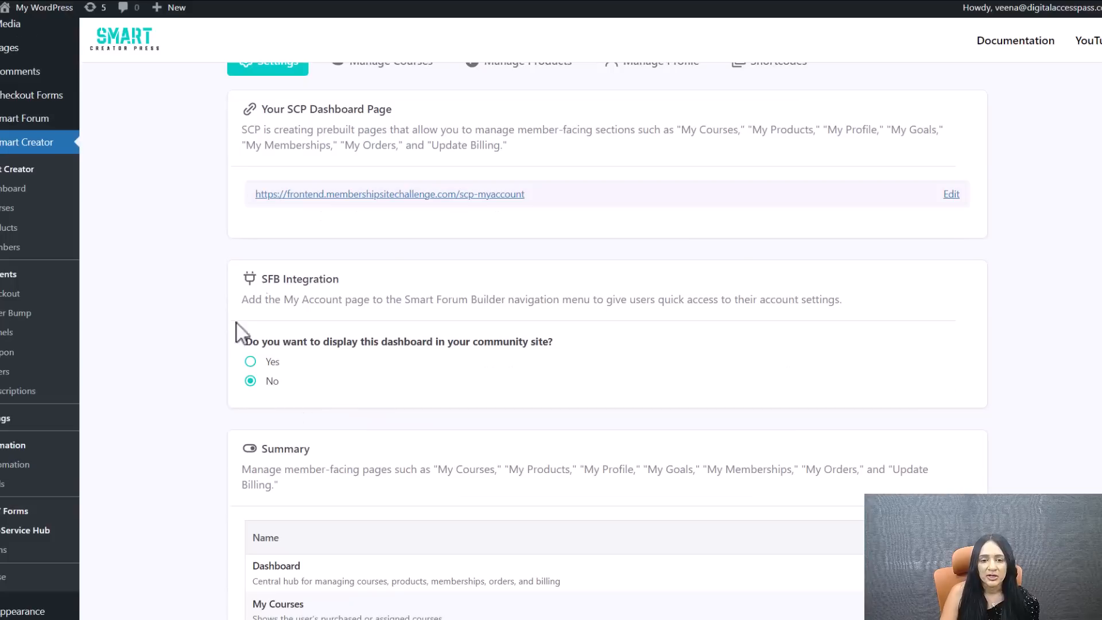
click(251, 361)
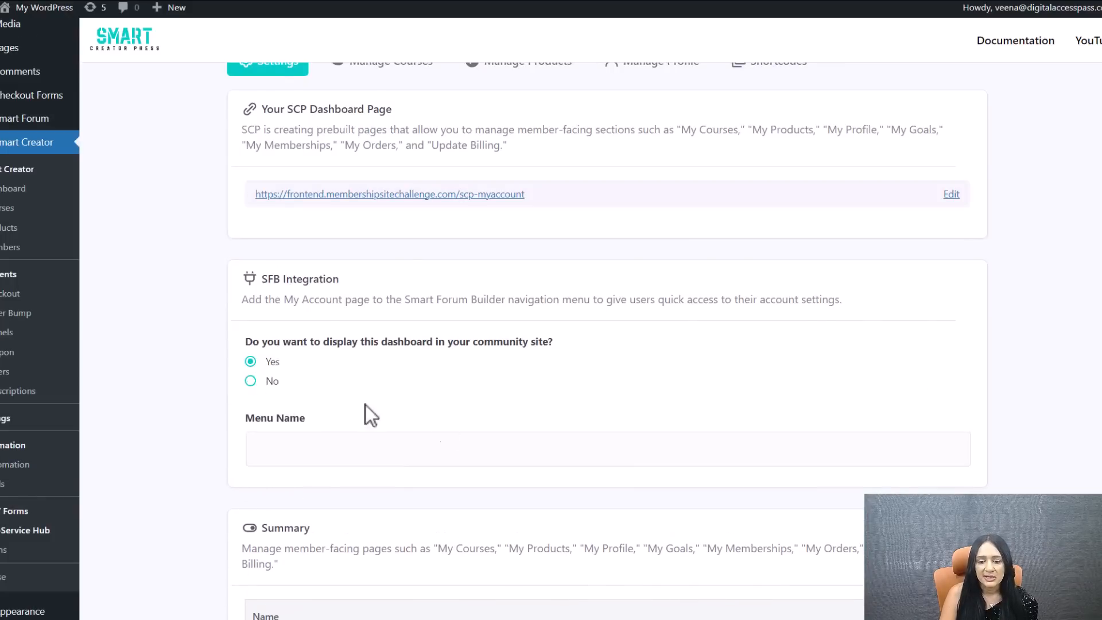
scroll(1028, 487, down, 5)
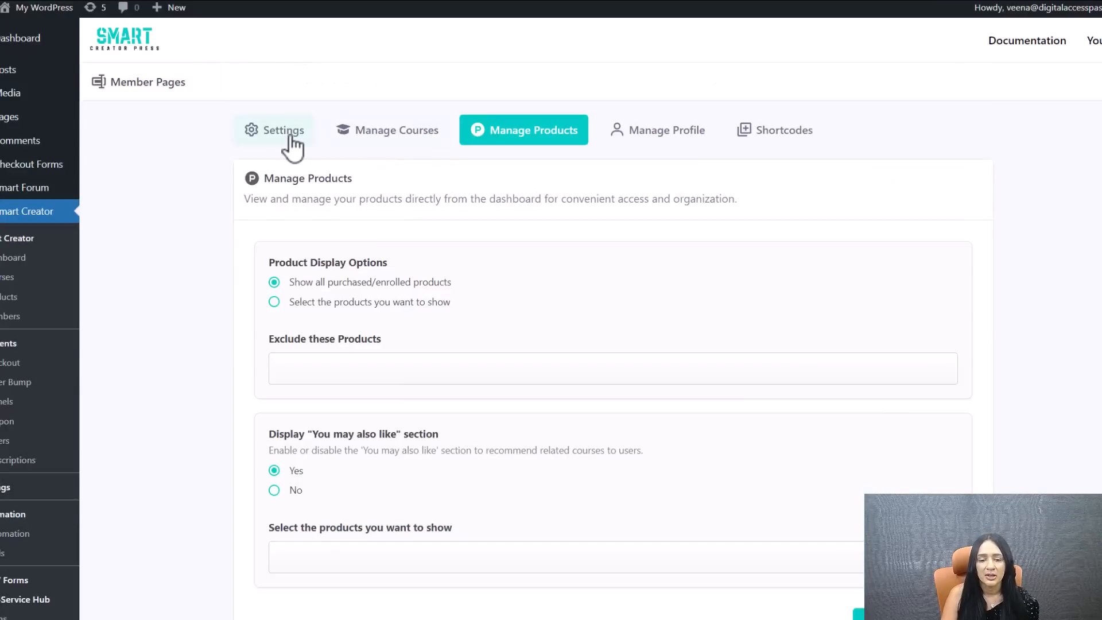
Display the member dashboard in the community site under the menu name "Member Dashboard" and view the progress section there.
click(286, 137)
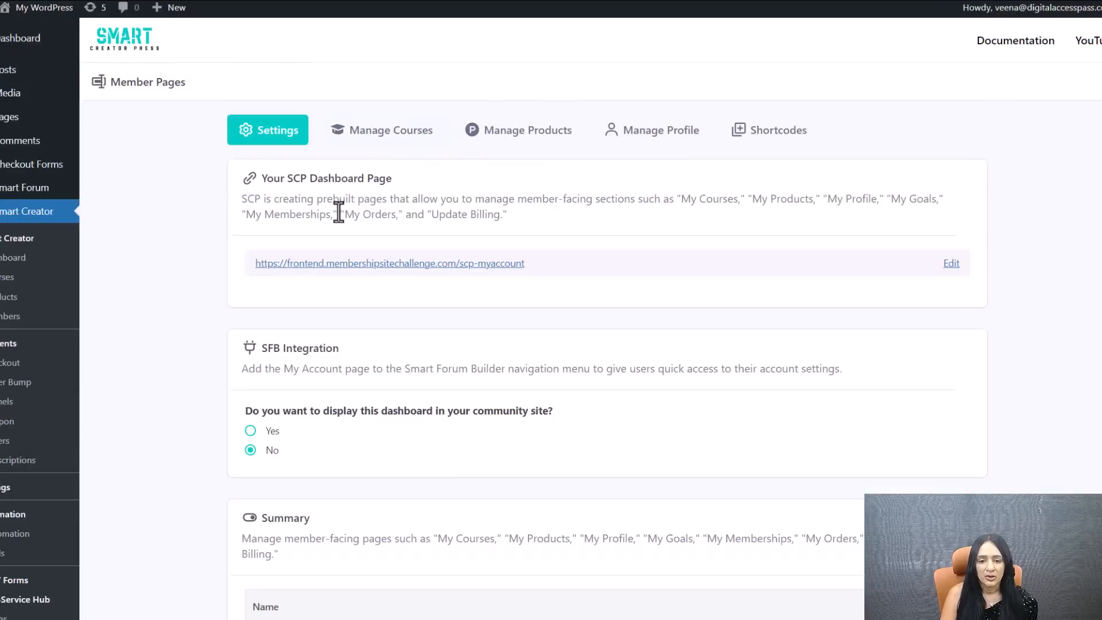
scroll(339, 212, down, 1)
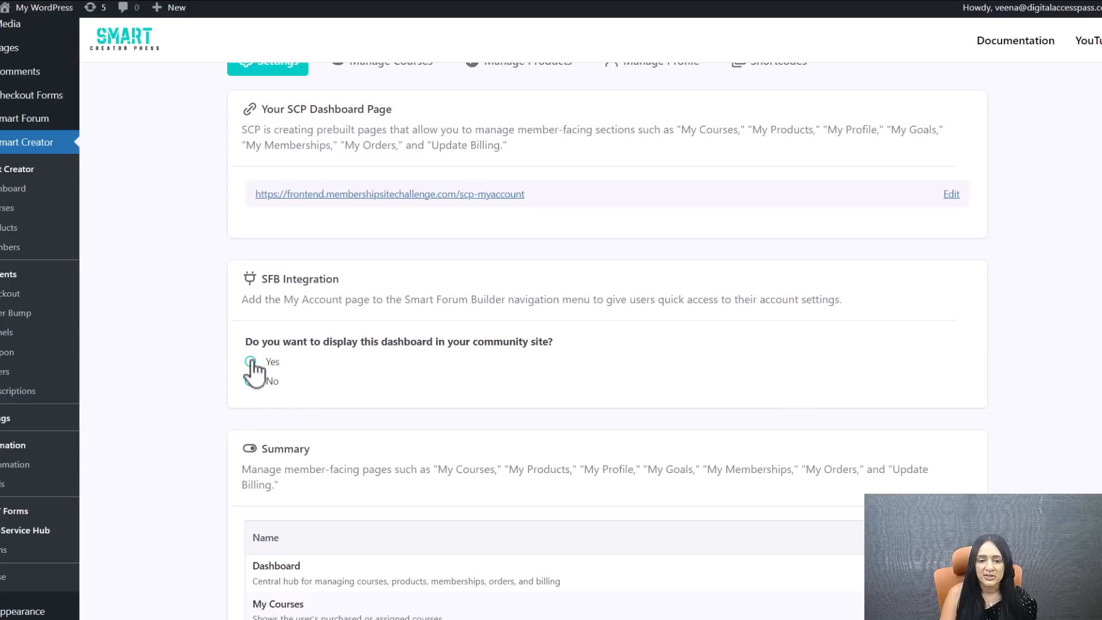
click(250, 362)
click(280, 453)
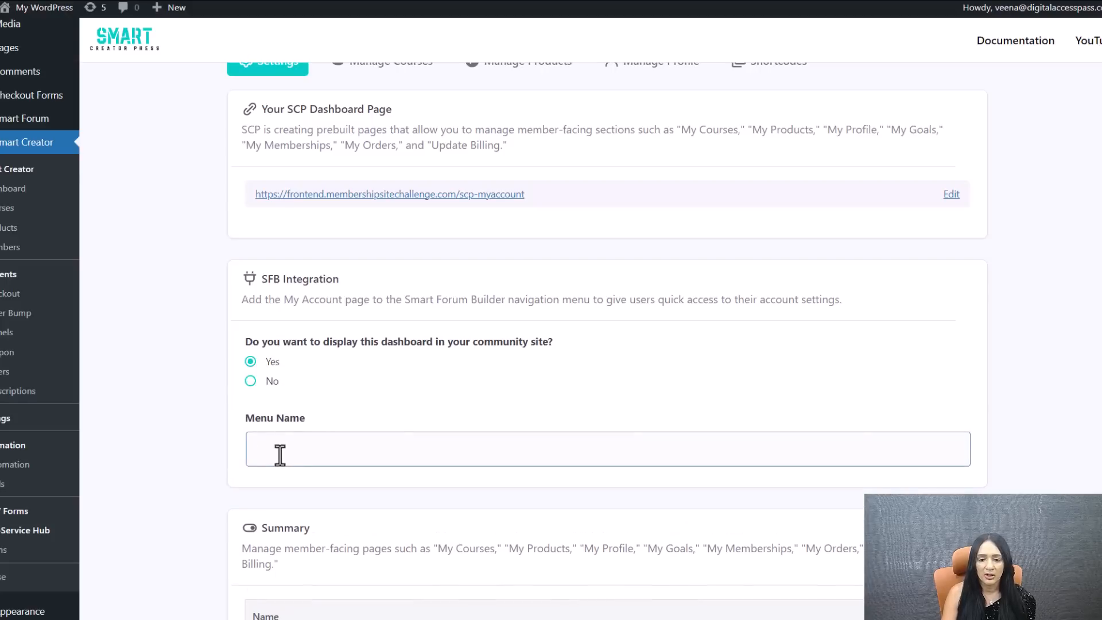
text(Member )
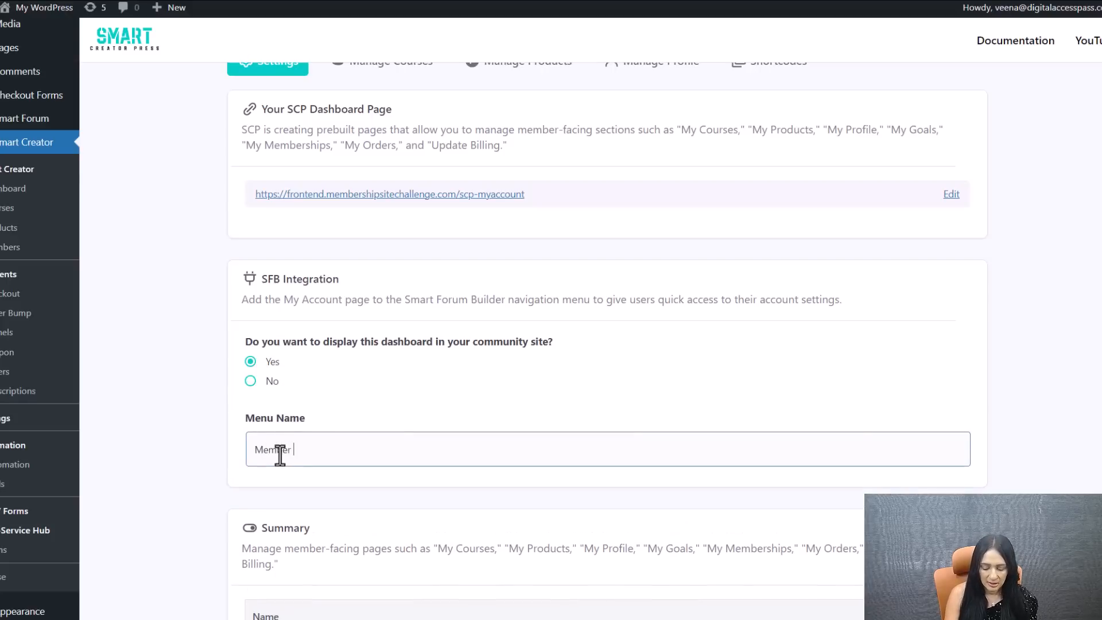
text(Dashboard)
scroll(803, 494, down, 7)
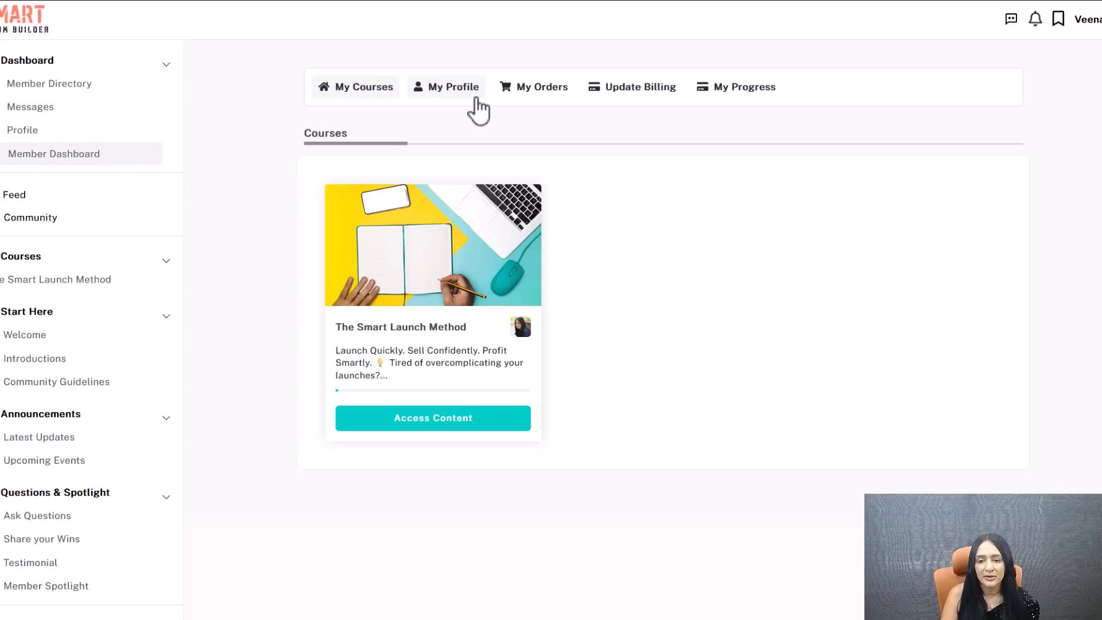
click(734, 89)
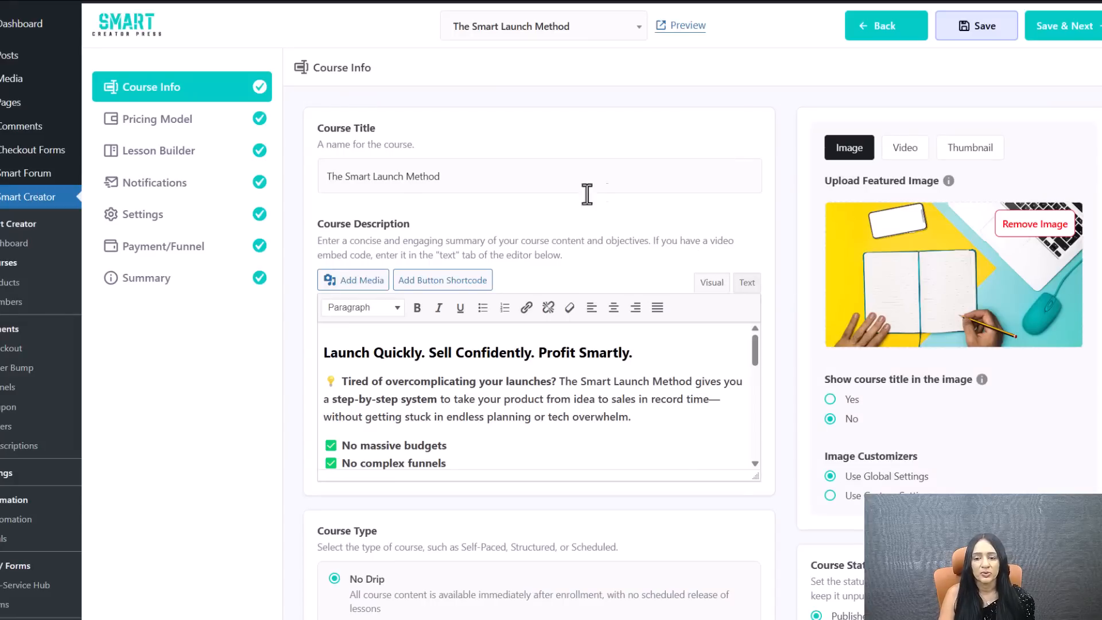
Review the course's pricing plans, and create a module named "Module 1" in the Lesson Builder using SCP's Simple Editor.
click(172, 124)
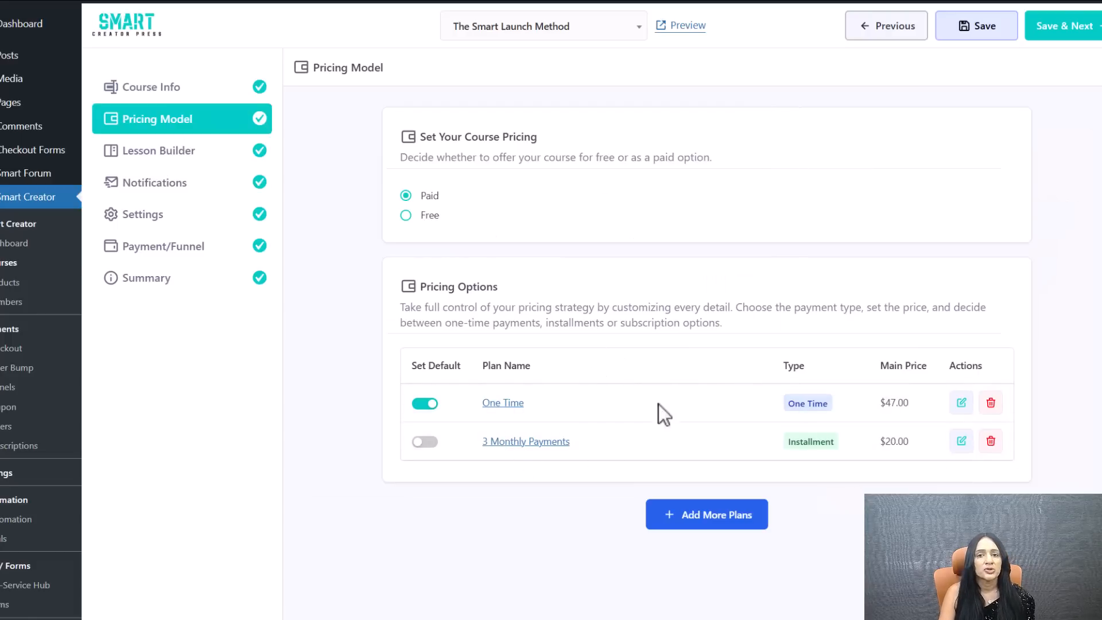
click(169, 154)
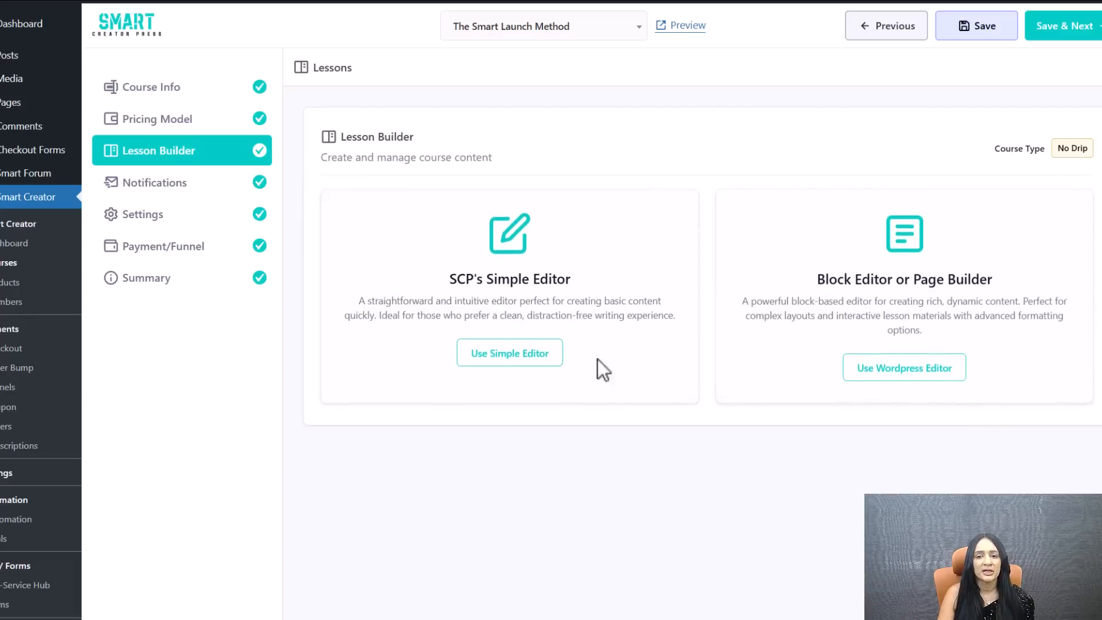
click(541, 352)
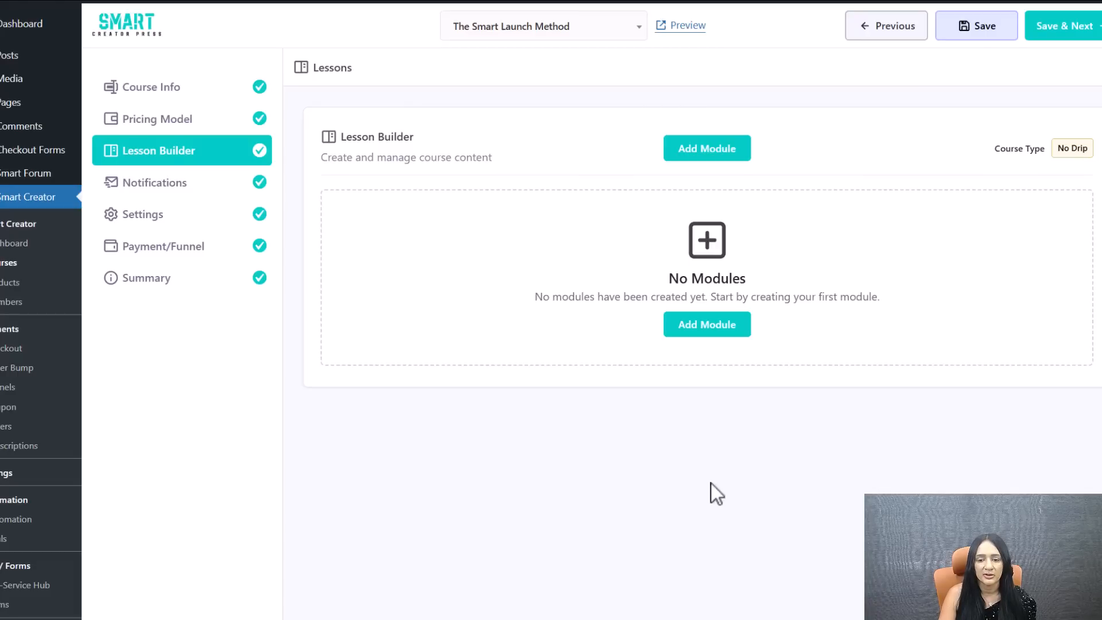
click(710, 329)
click(558, 360)
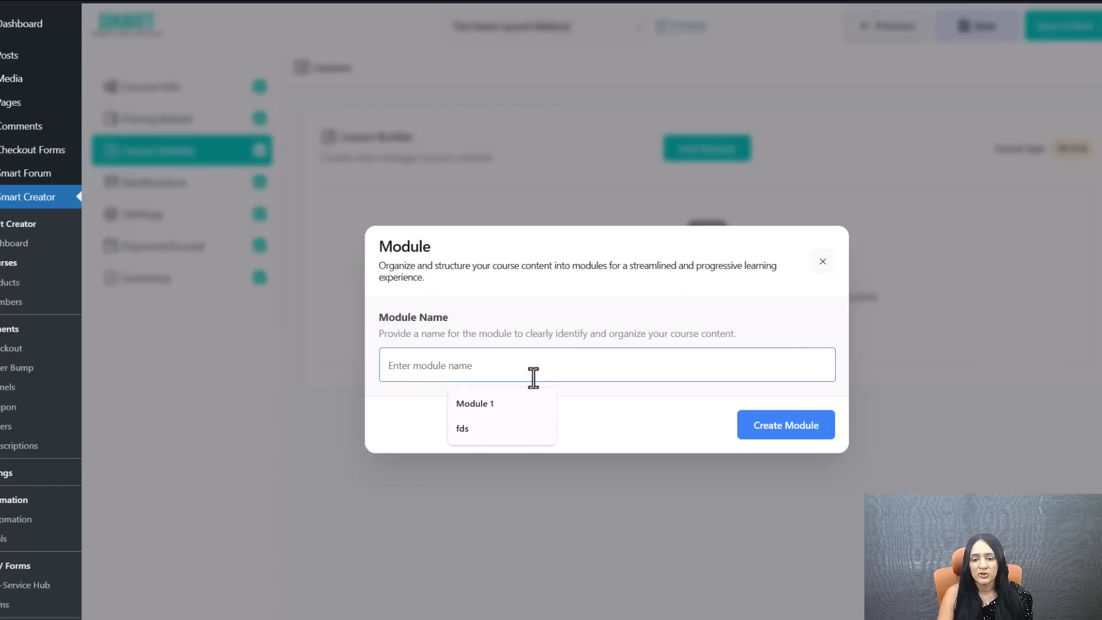
click(519, 409)
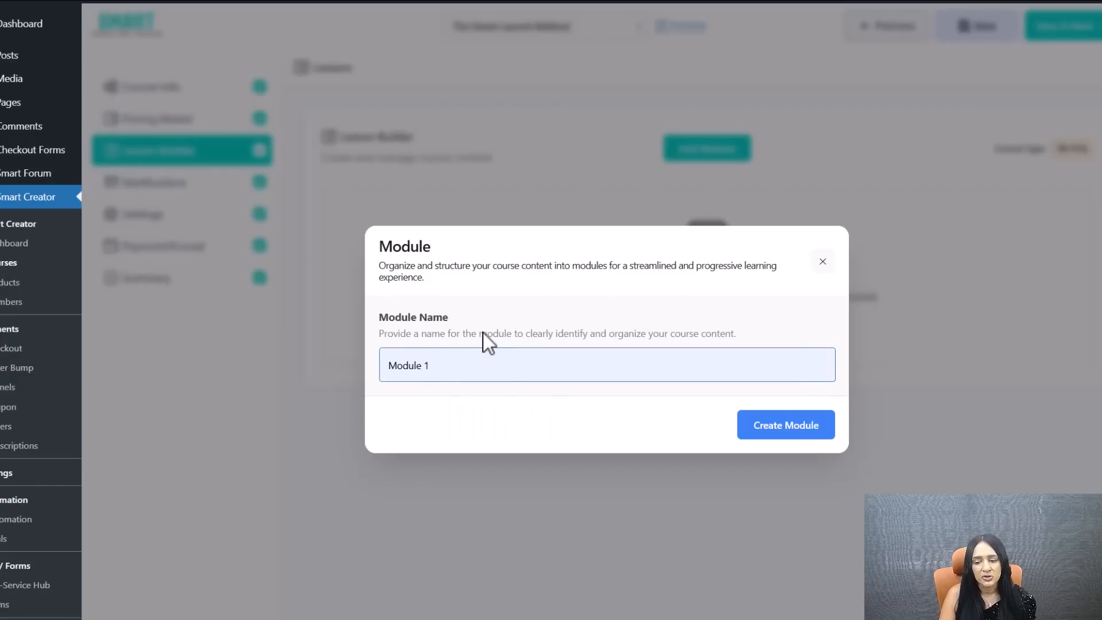
click(769, 426)
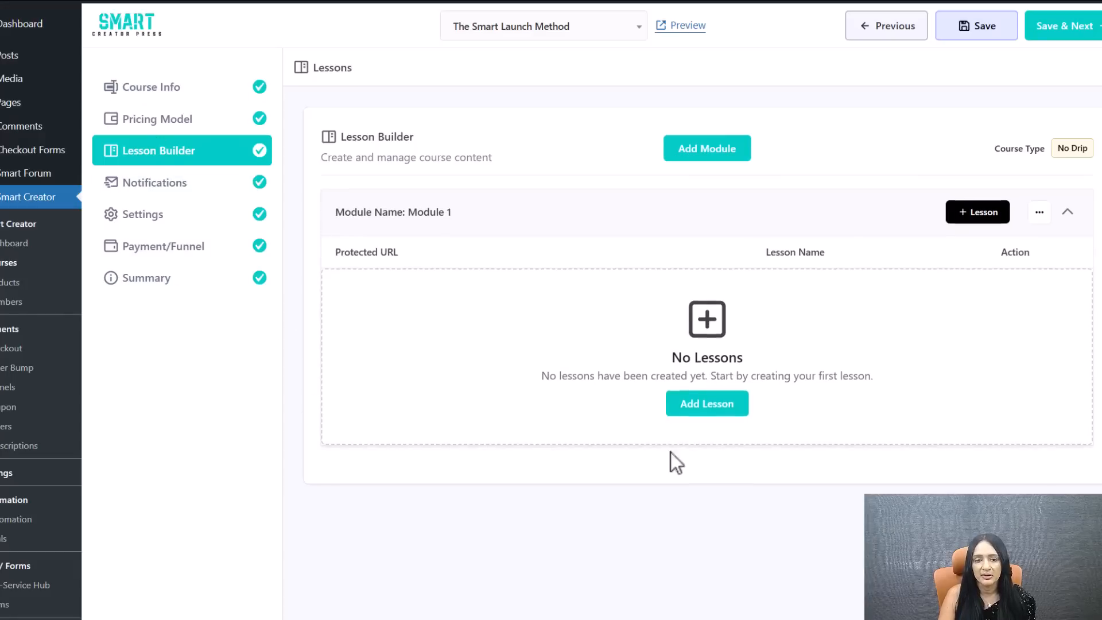
Add a lesson to Module 1 named "Lesson 1: Idea to Validation – Sell Before You Build 💡" and paste in its content and excerpt.
click(700, 412)
click(232, 150)
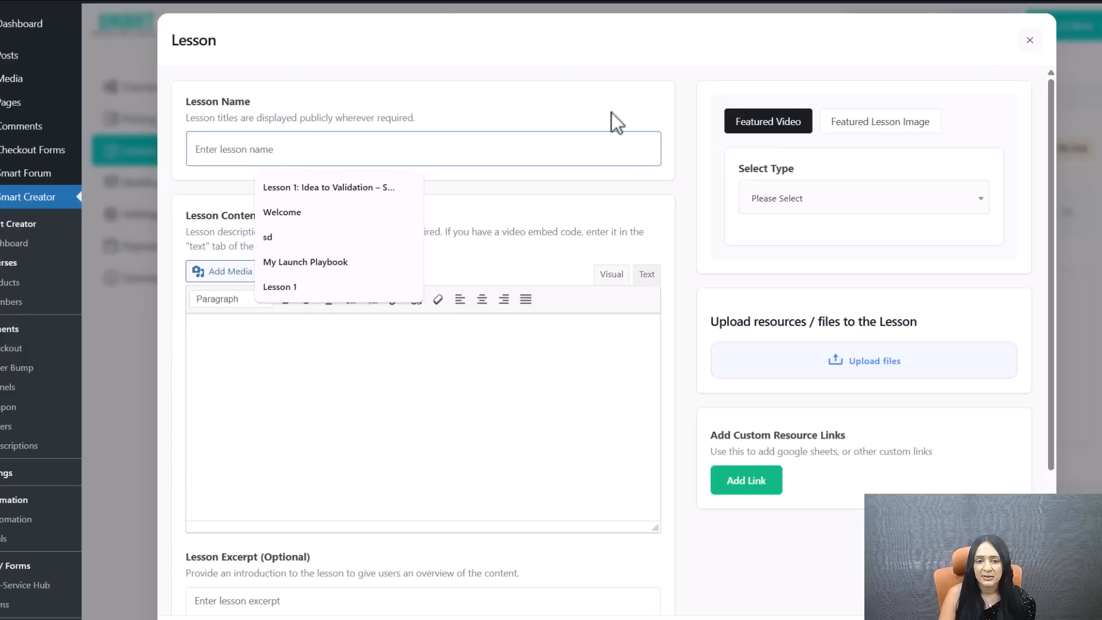
click(349, 194)
click(292, 423)
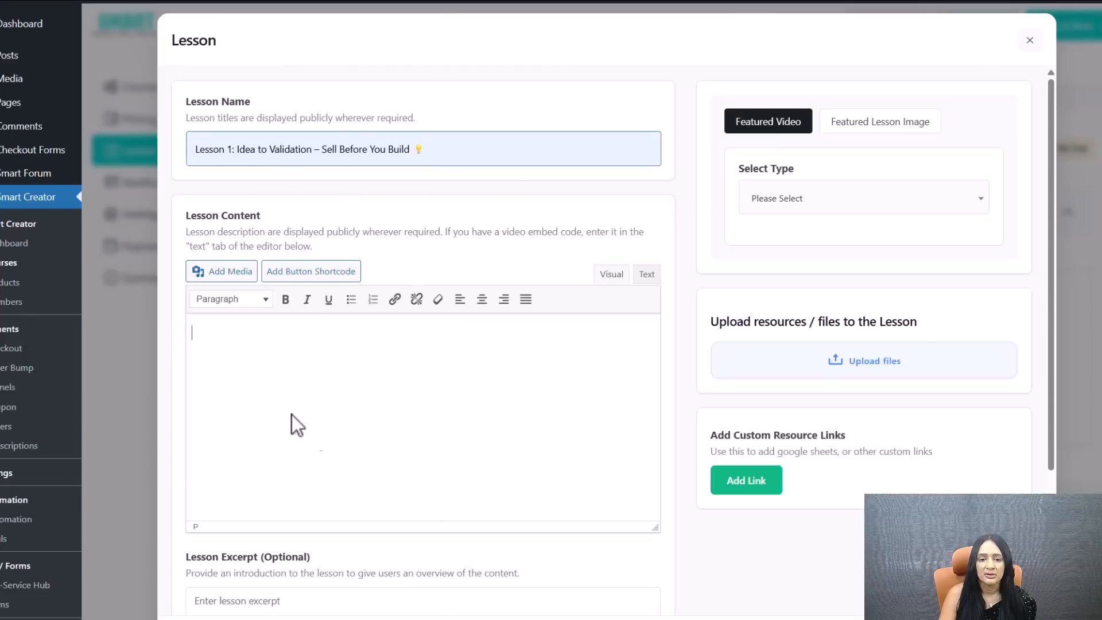
key(ctrl+v)
scroll(427, 410, down, 1)
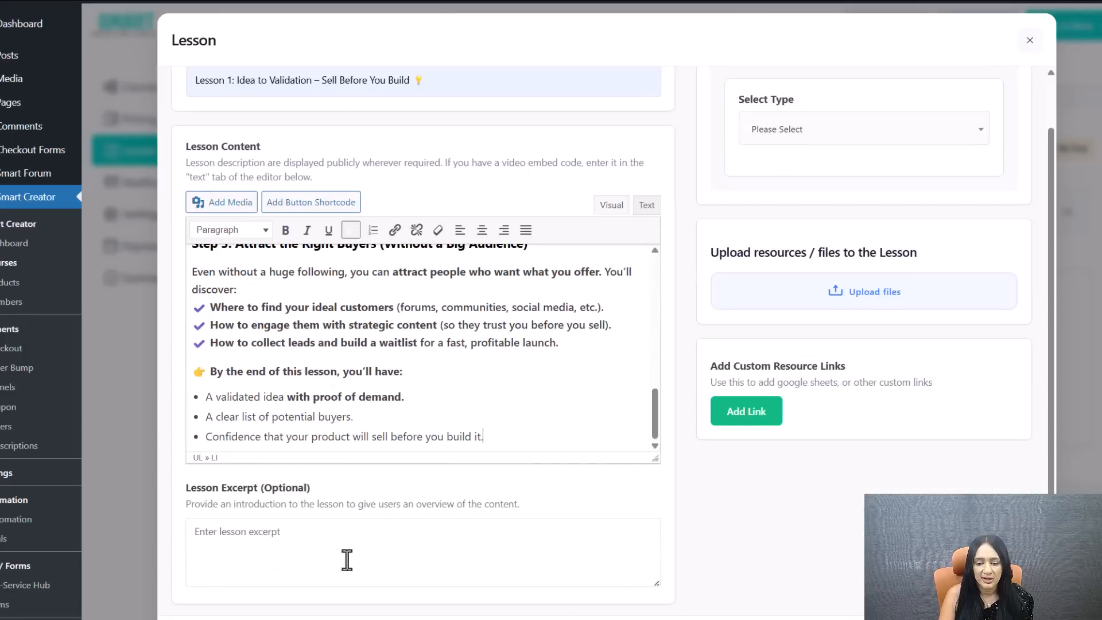
click(436, 536)
key(ctrl+v)
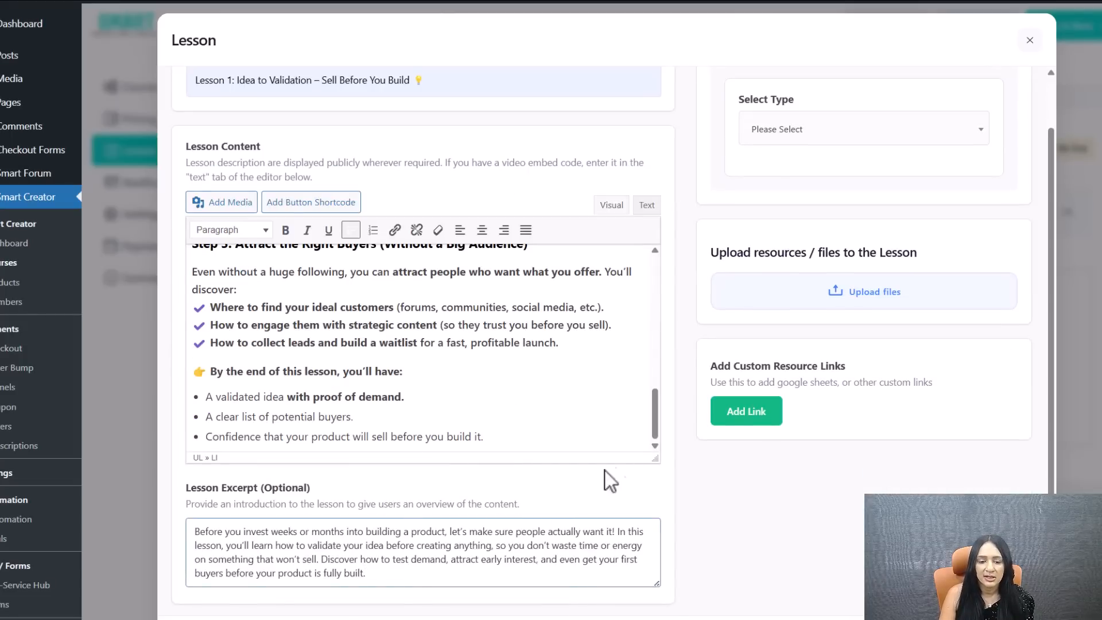
Upload The-Ultimate-Product-Prompt-1.pdf and The-Ultimate-Sales-Page-Prompt.pdf as resources for the lesson.
scroll(614, 476, up, 1)
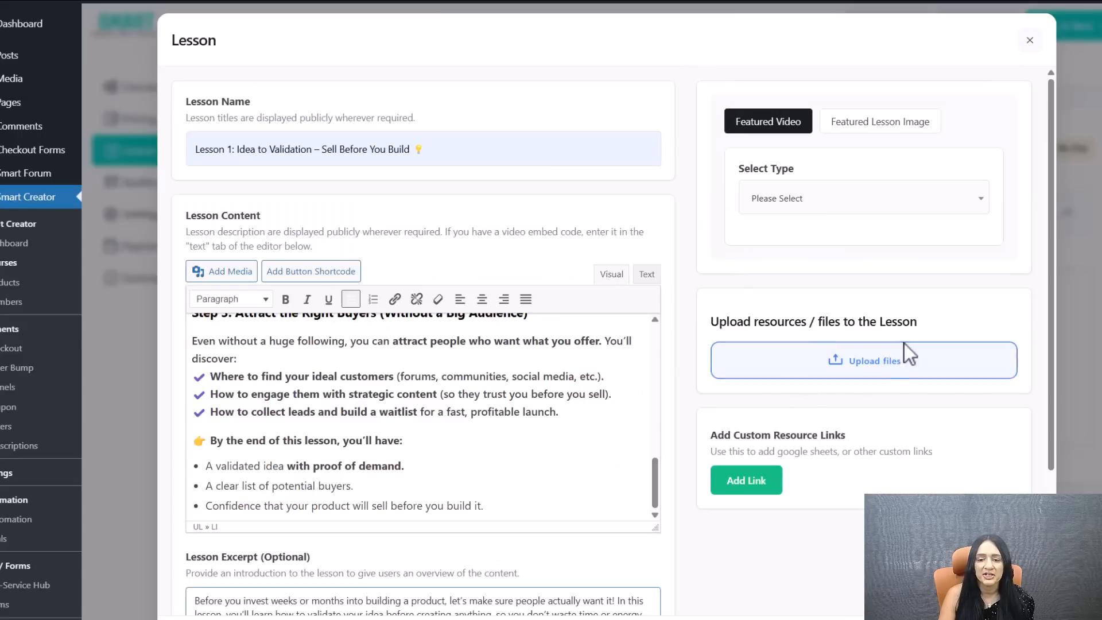
click(870, 363)
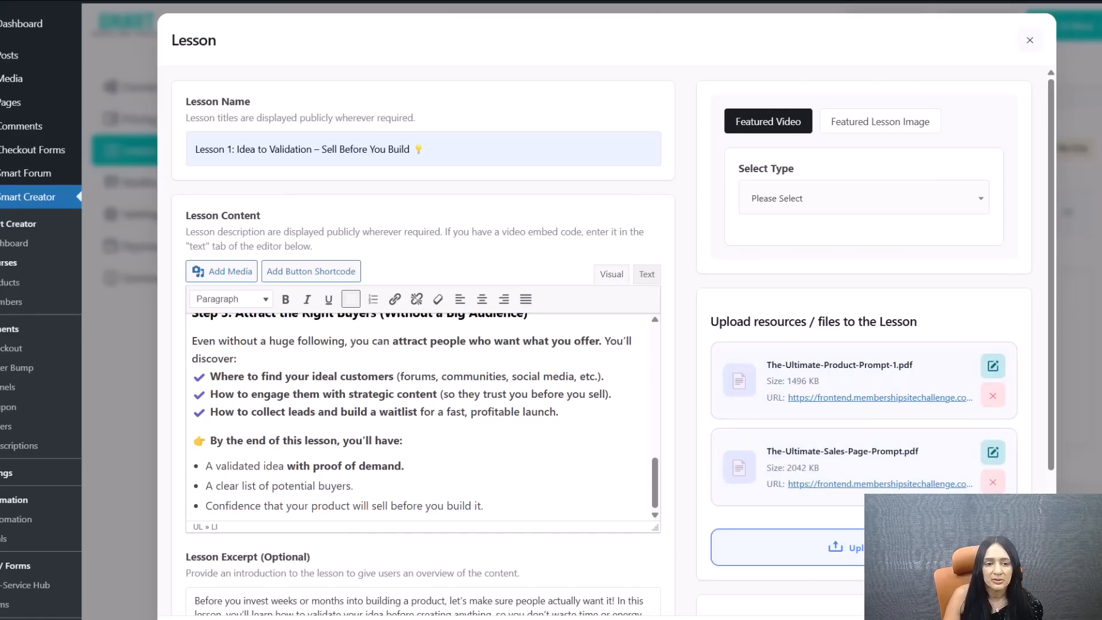
scroll(811, 458, down, 2)
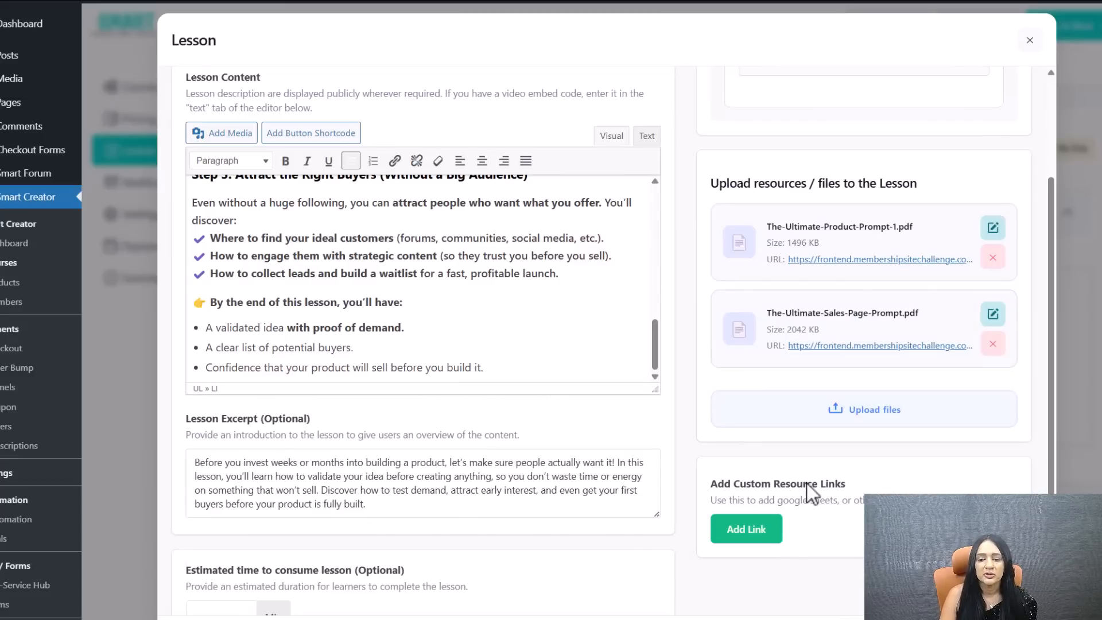
click(776, 545)
scroll(752, 508, down, 1)
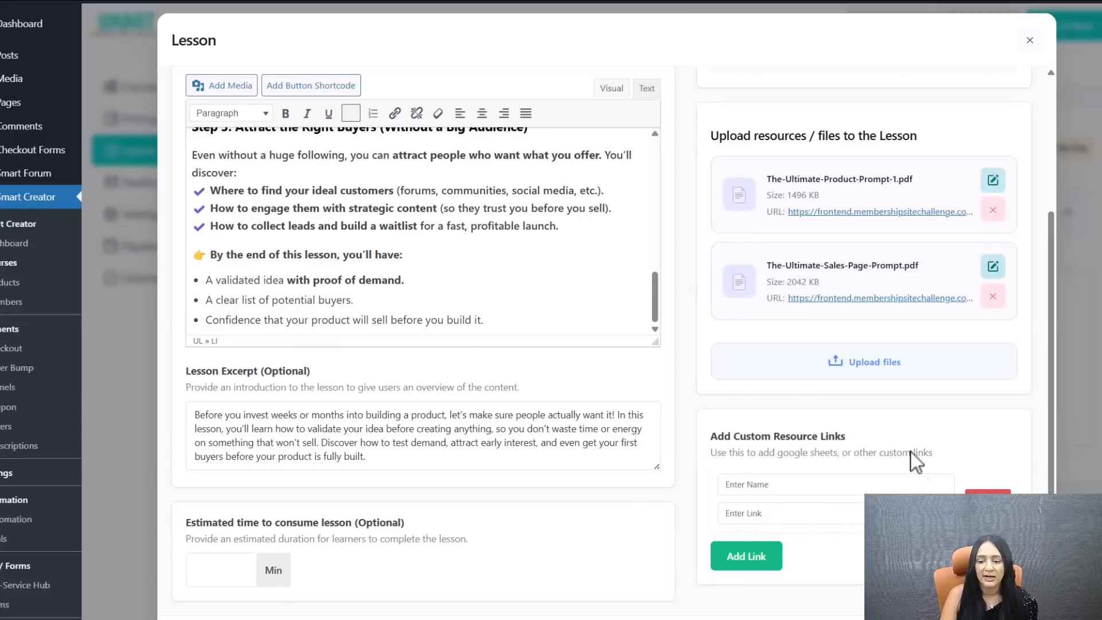
click(987, 493)
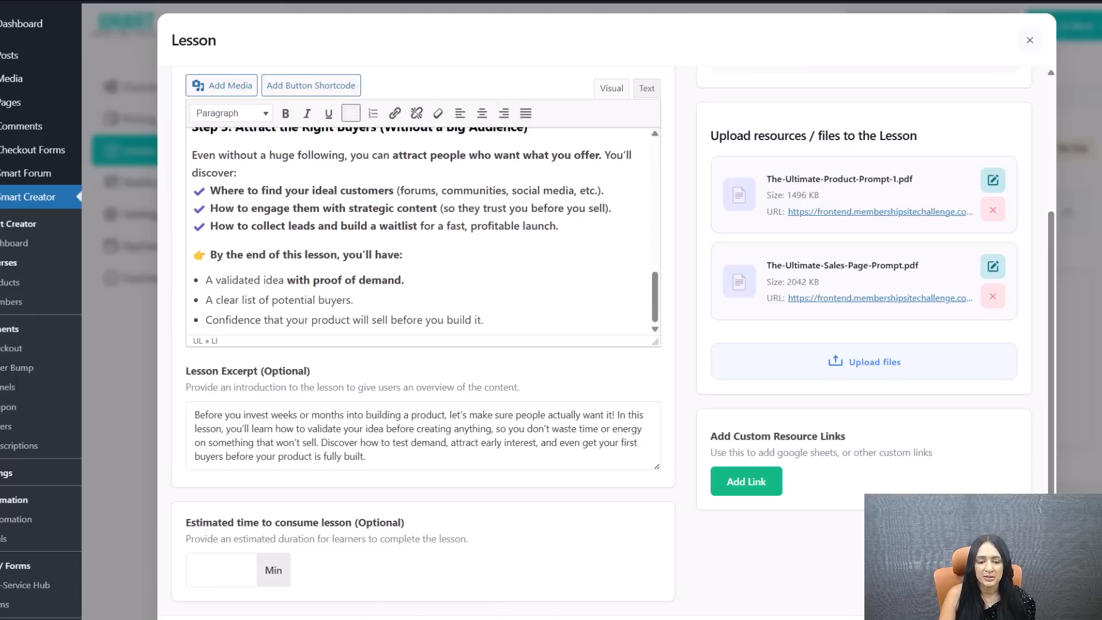
Set the lesson's featured video type to WP Video and upload a video for it.
scroll(787, 136, up, 3)
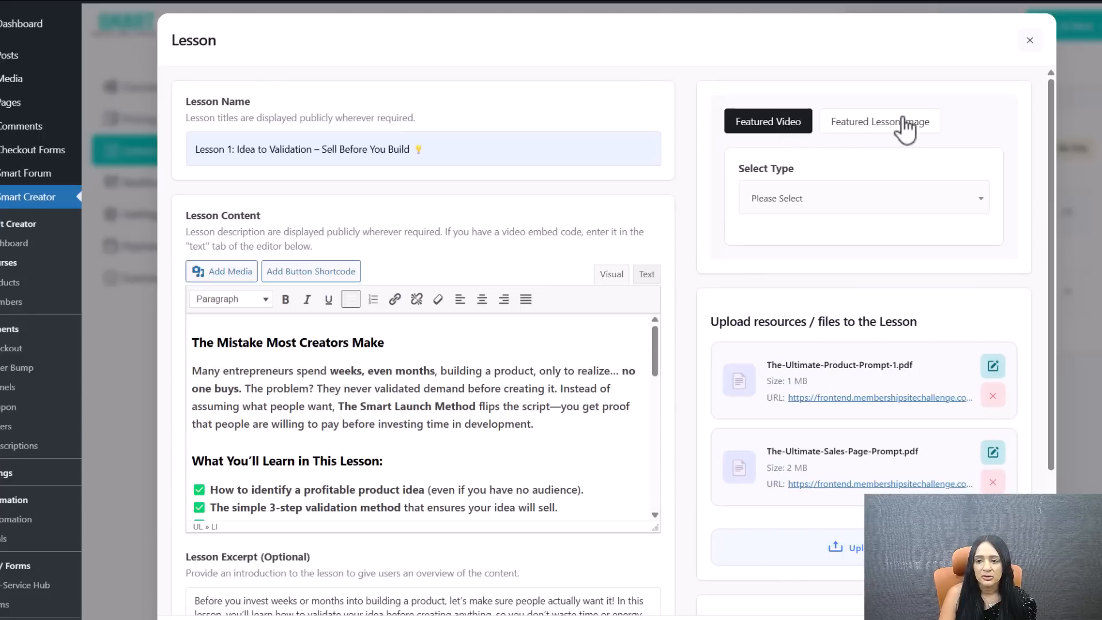
click(845, 212)
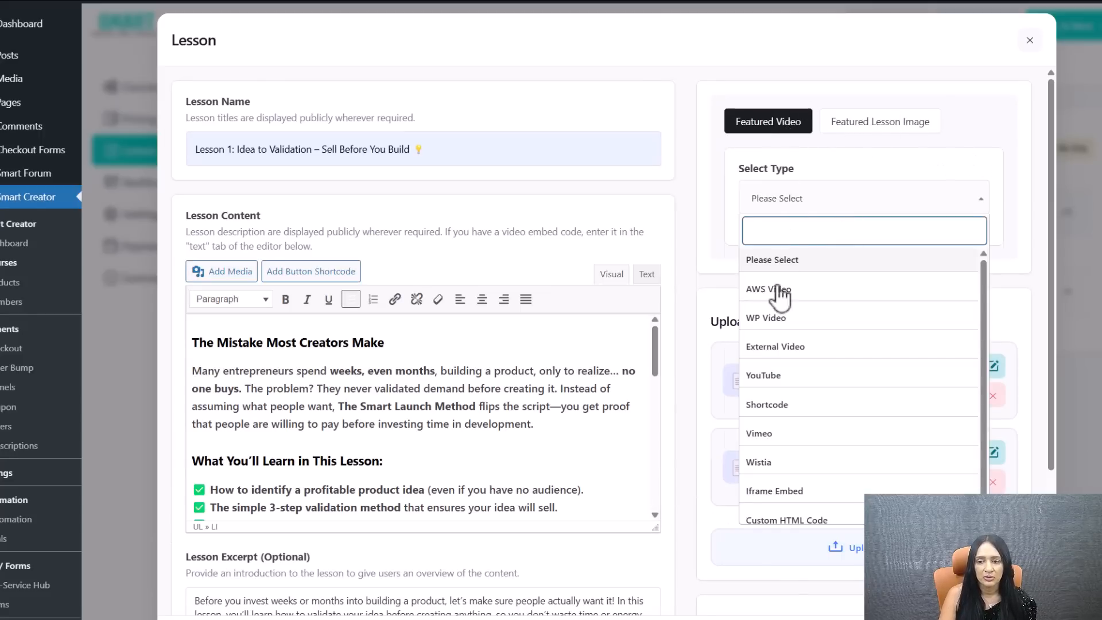
click(775, 318)
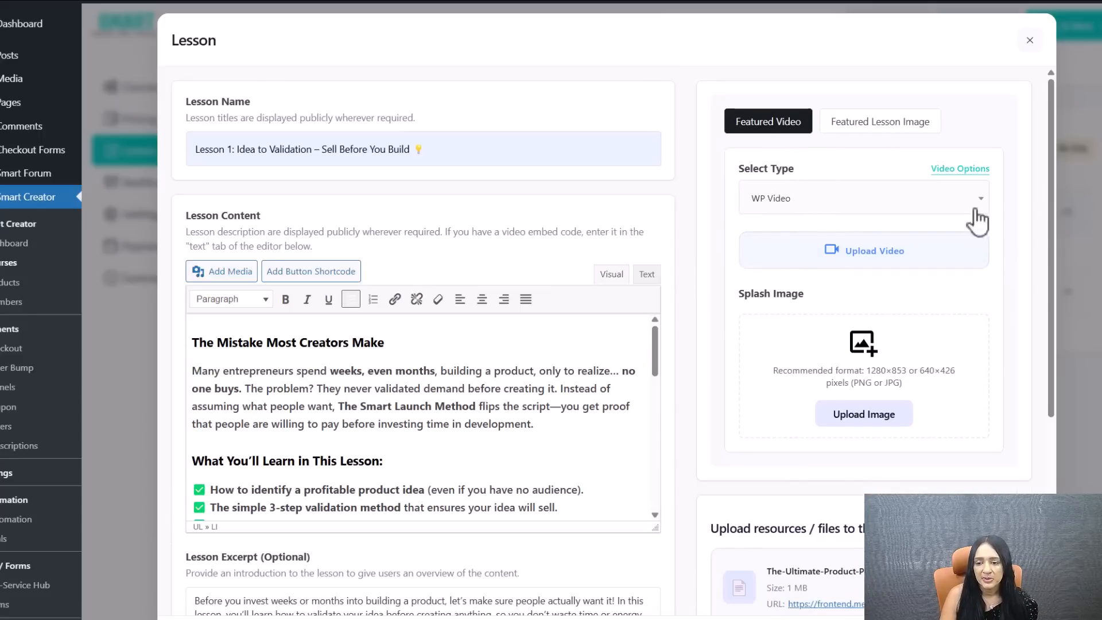
click(879, 244)
click(11, 49)
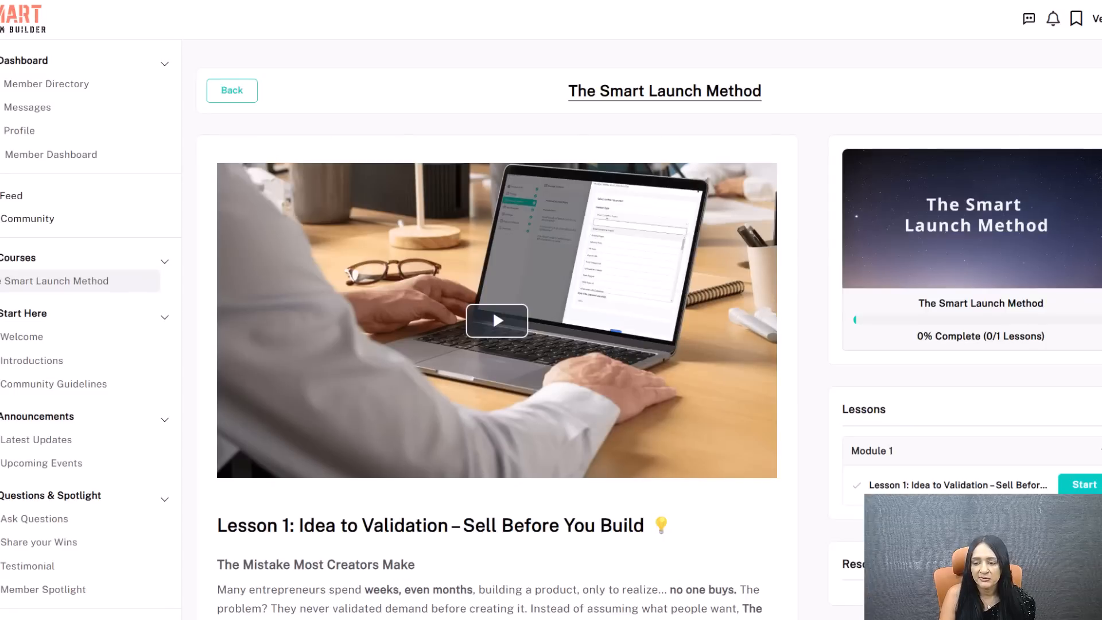
Examine the published Lesson 1 page in the community site, including its video, lesson text and resources.
scroll(652, 344, down, 1)
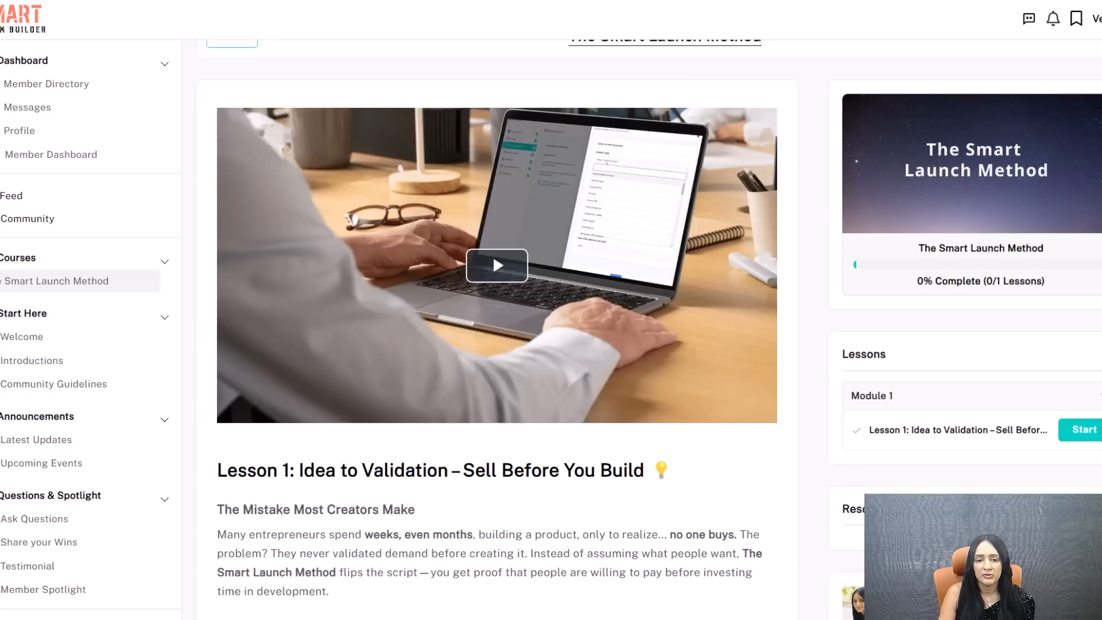
scroll(497, 327, down, 3)
scroll(493, 115, down, 10)
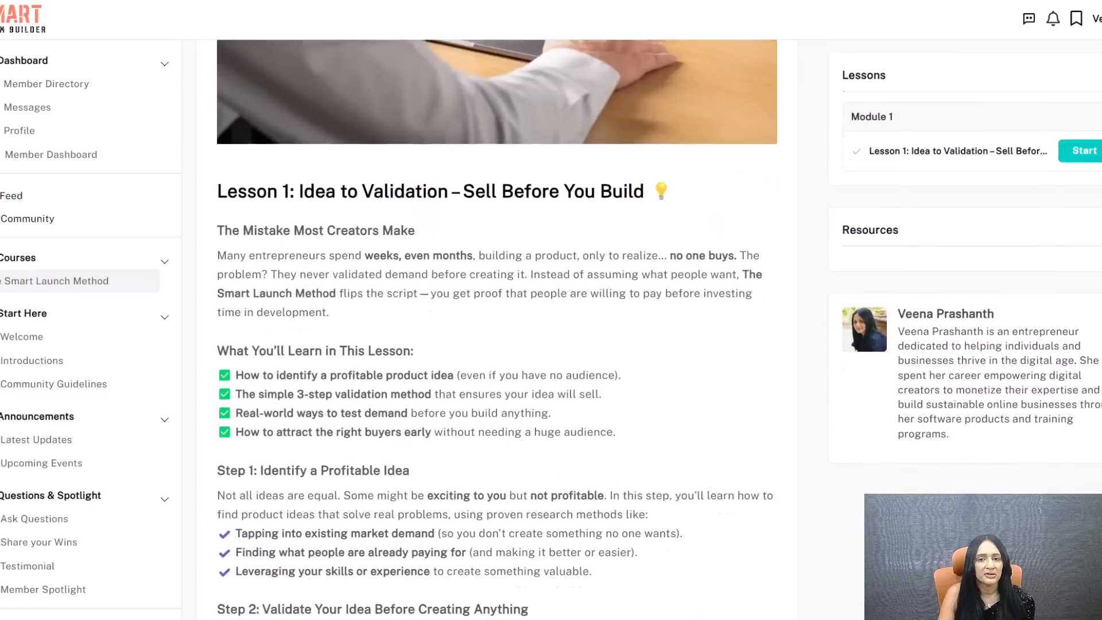
scroll(497, 328, down, 3)
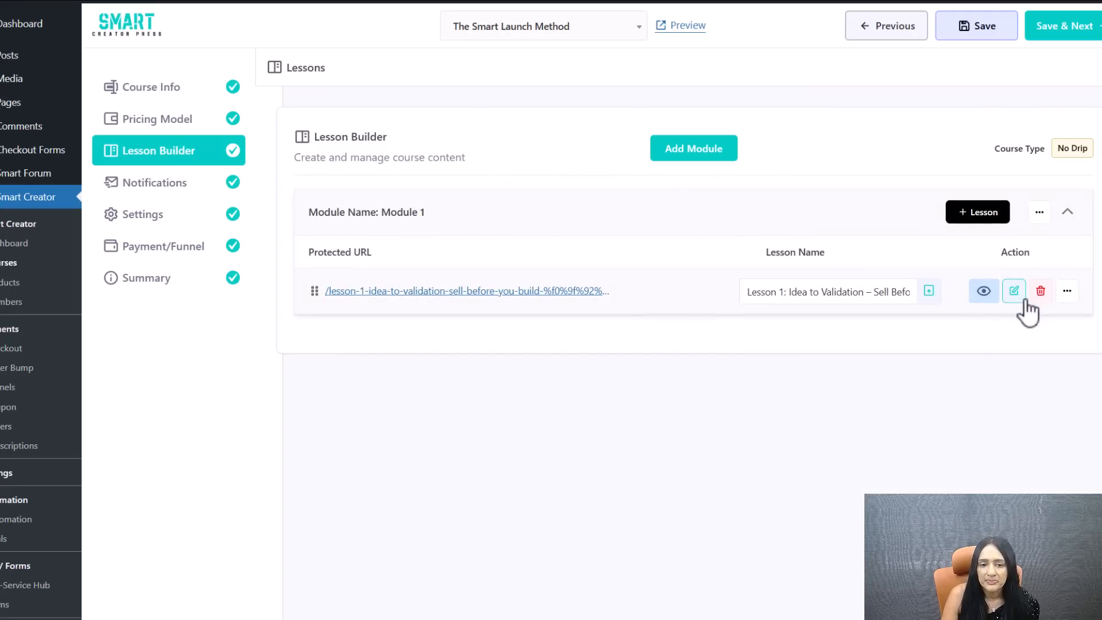
Open Lesson 1 for editing, and download the required Smart Libraries plugin from the Videos settings.
click(1012, 293)
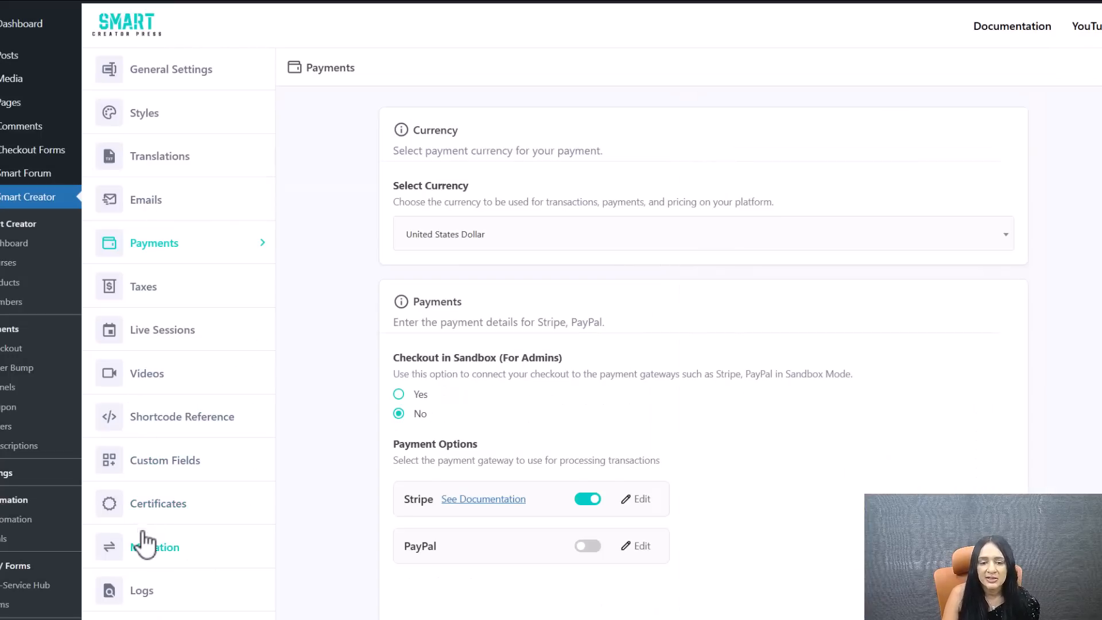
click(154, 374)
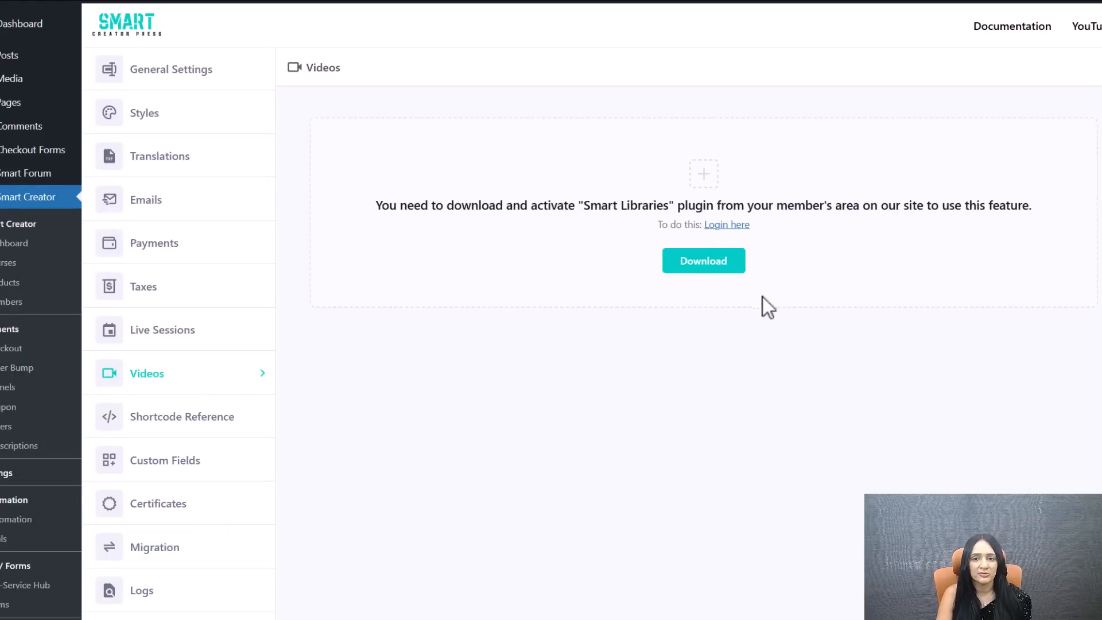
click(724, 259)
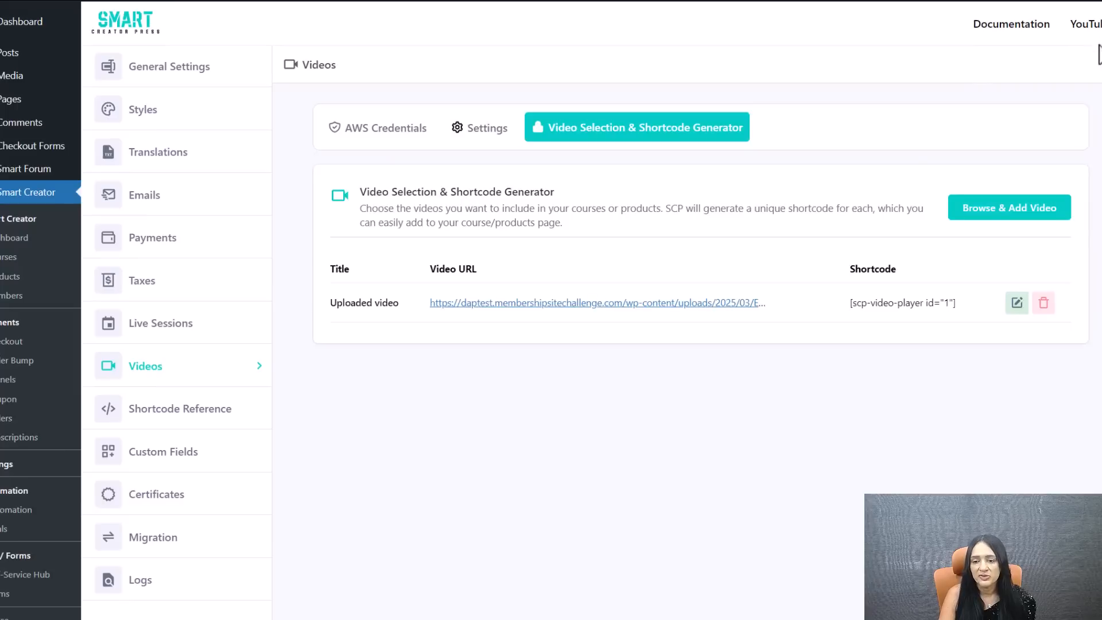
Try to add a video titled "Smart Launch" with AWS Video as its source.
click(976, 213)
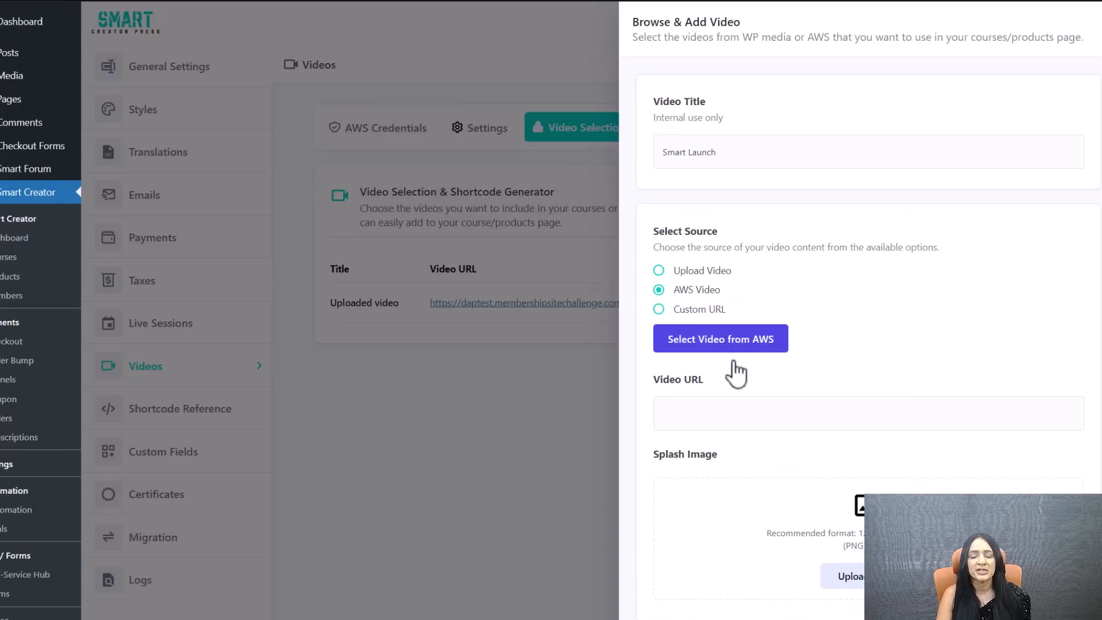
scroll(809, 442, down, 10)
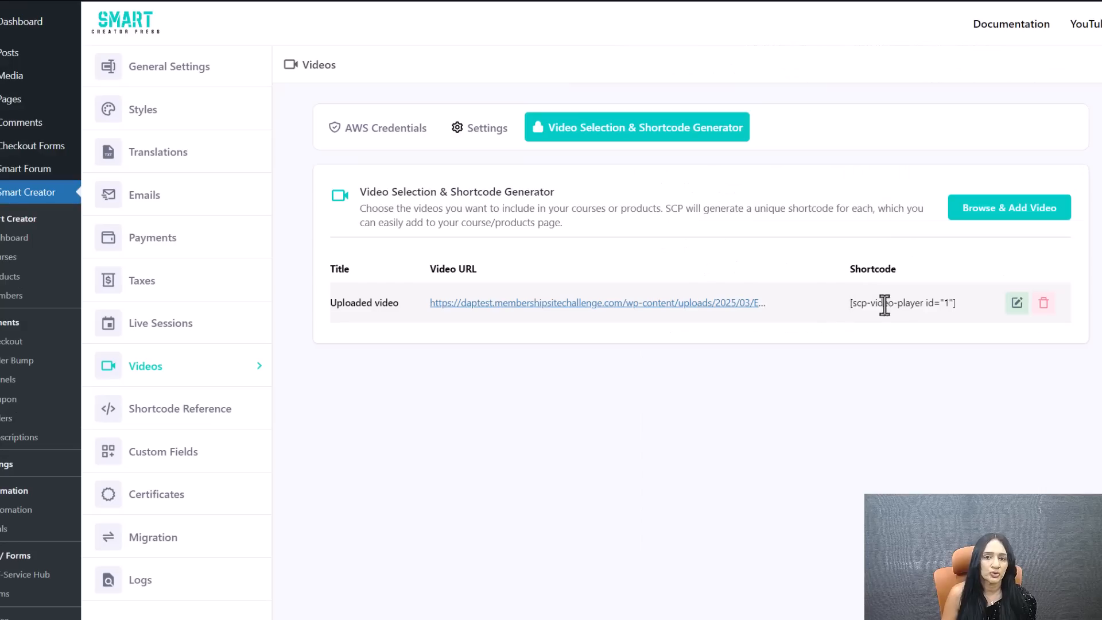
Select the uploaded video's shortcode, and examine Lesson 1's content in both the visual and the HTML text editing modes.
triple_click(883, 305)
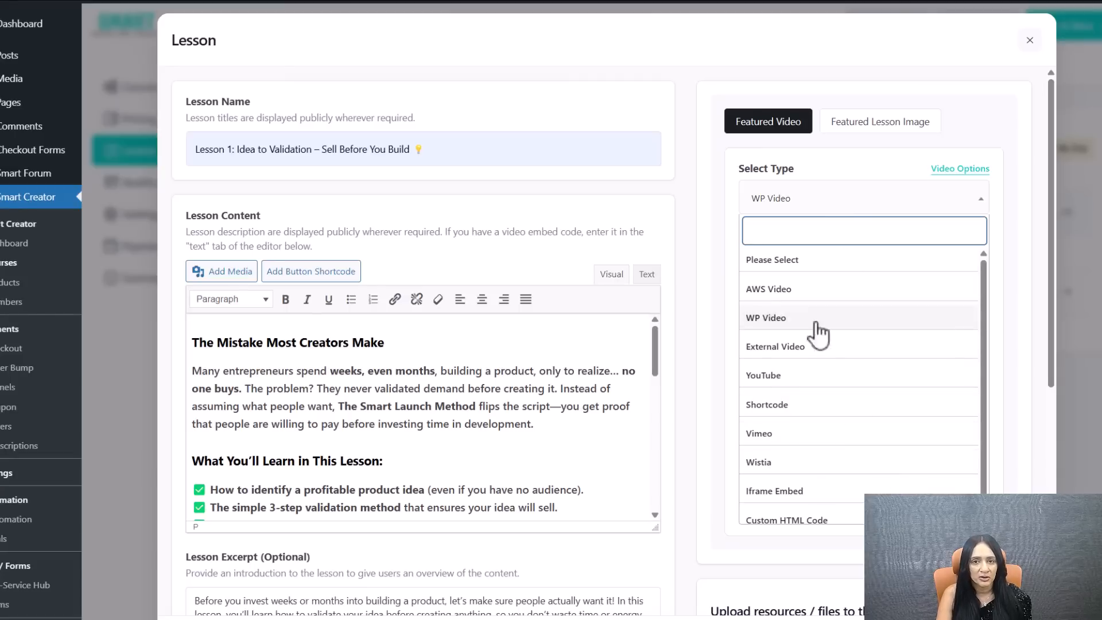
click(441, 468)
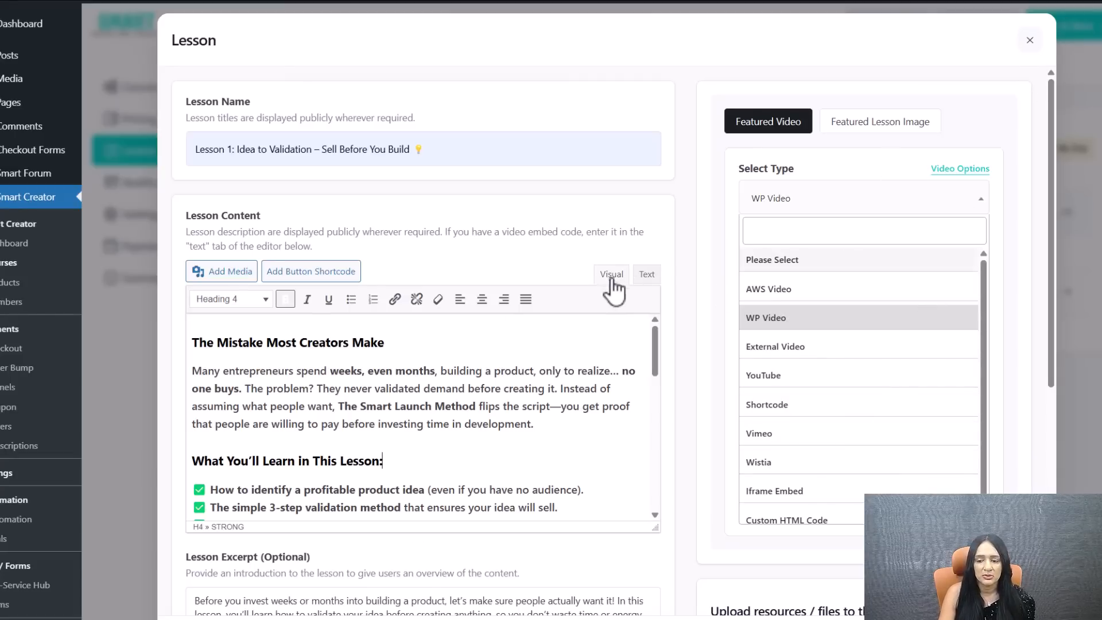
click(647, 274)
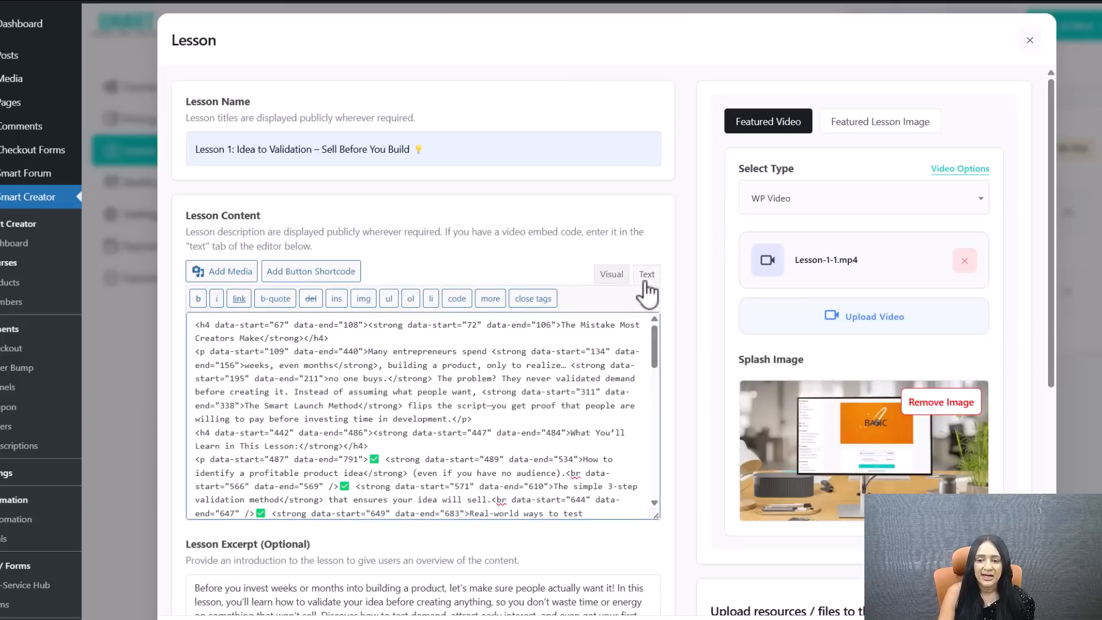
click(611, 274)
drag(573, 406, 560, 422)
scroll(492, 415, down, 1)
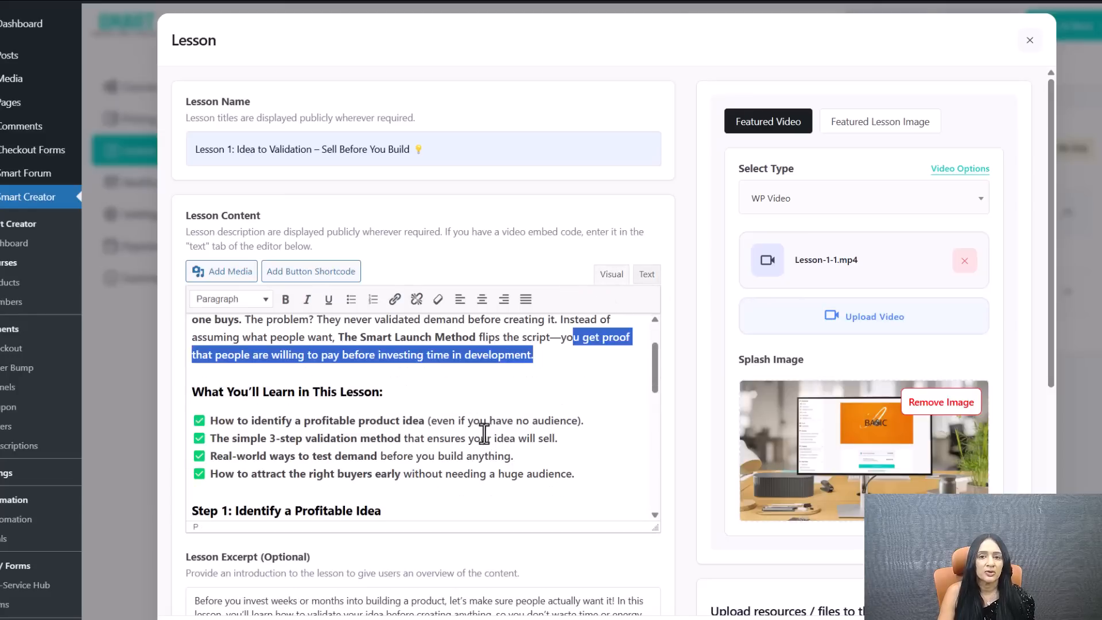
click(487, 438)
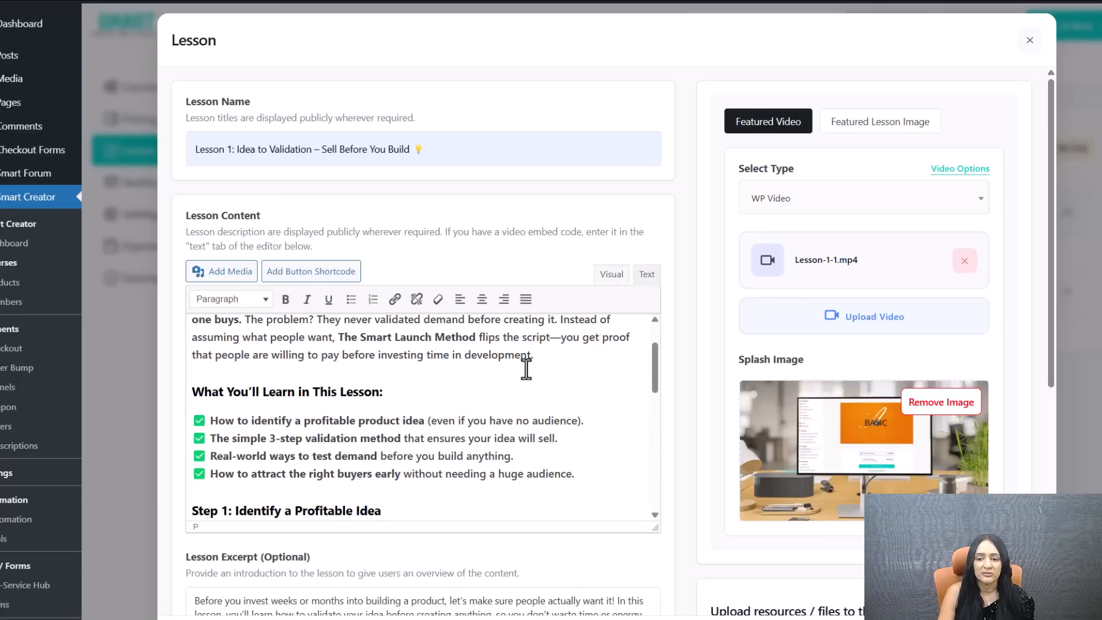
click(649, 276)
click(611, 274)
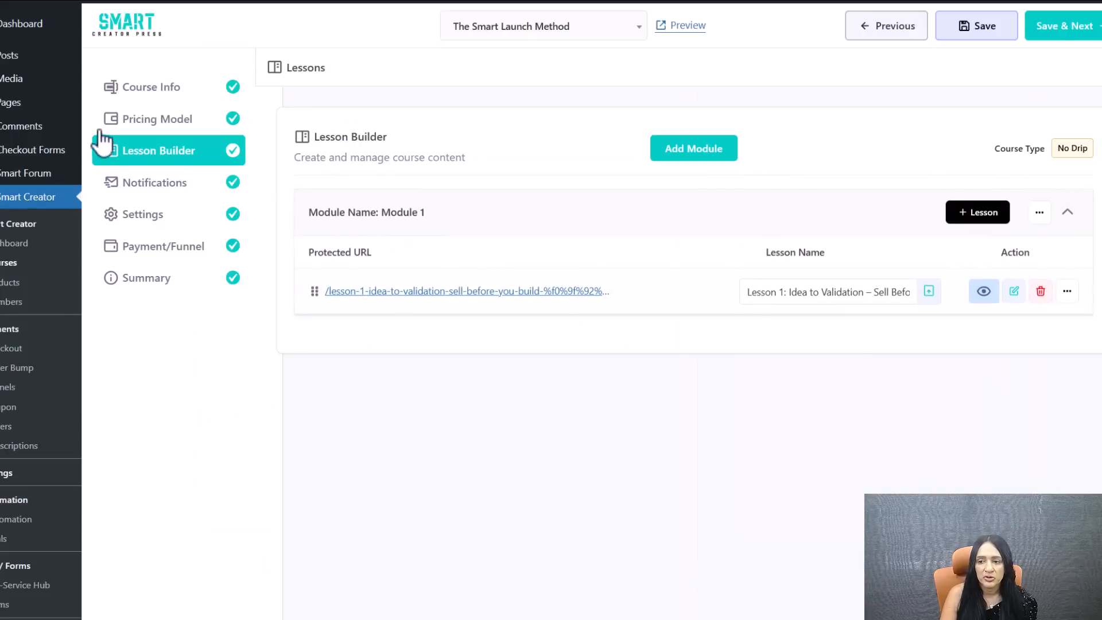
Open Lesson 1's blocking rules, switch on video blocking to view its completion options, and view the quiz rules.
click(1068, 293)
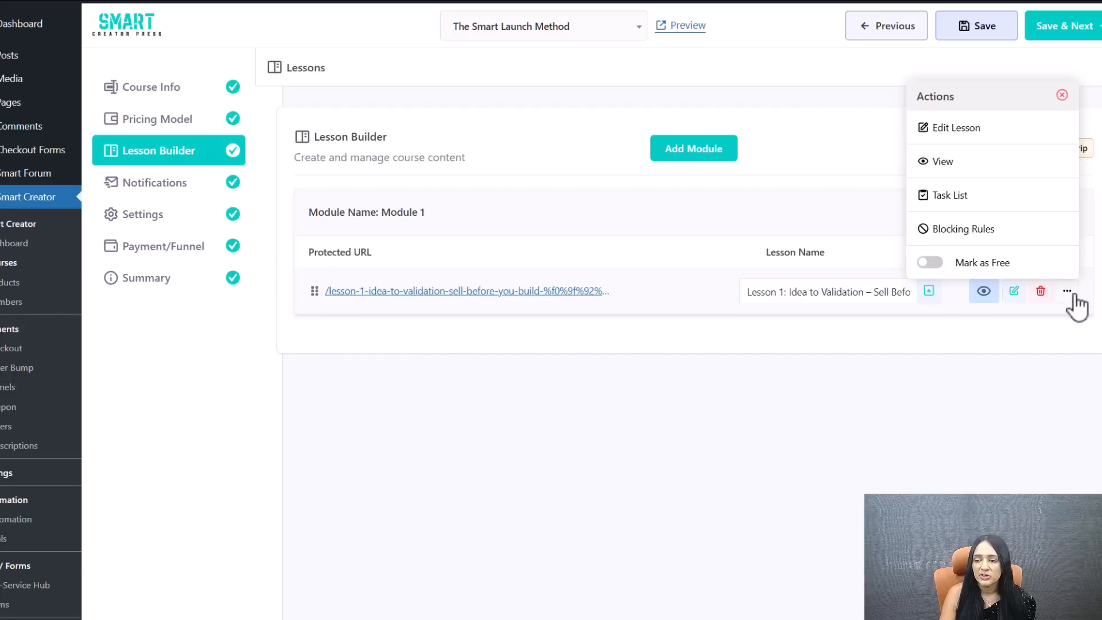
click(955, 229)
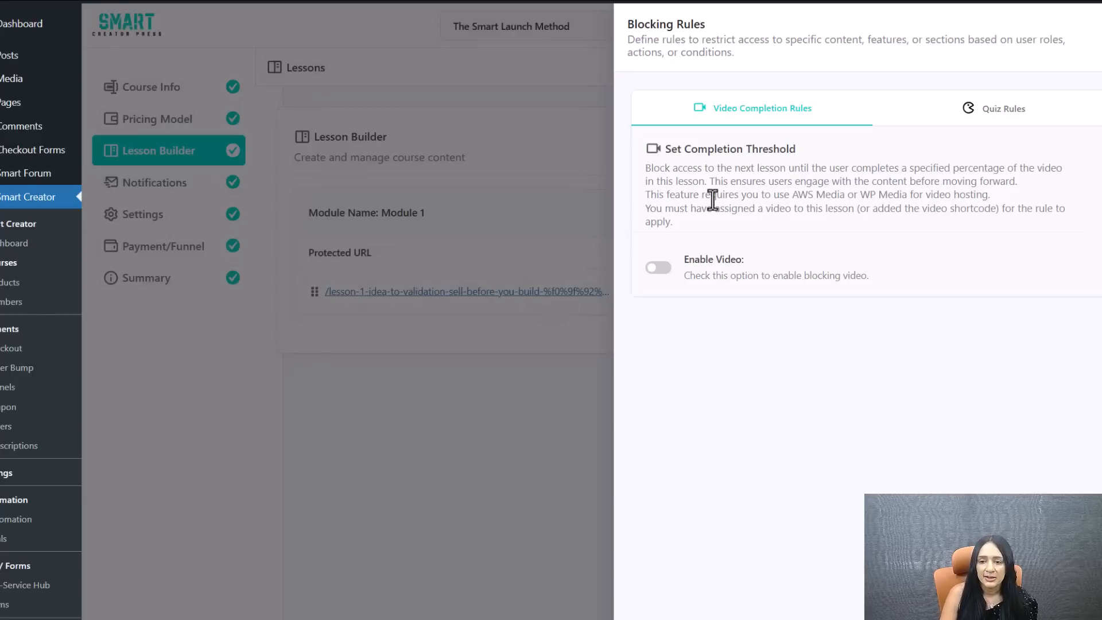
click(658, 268)
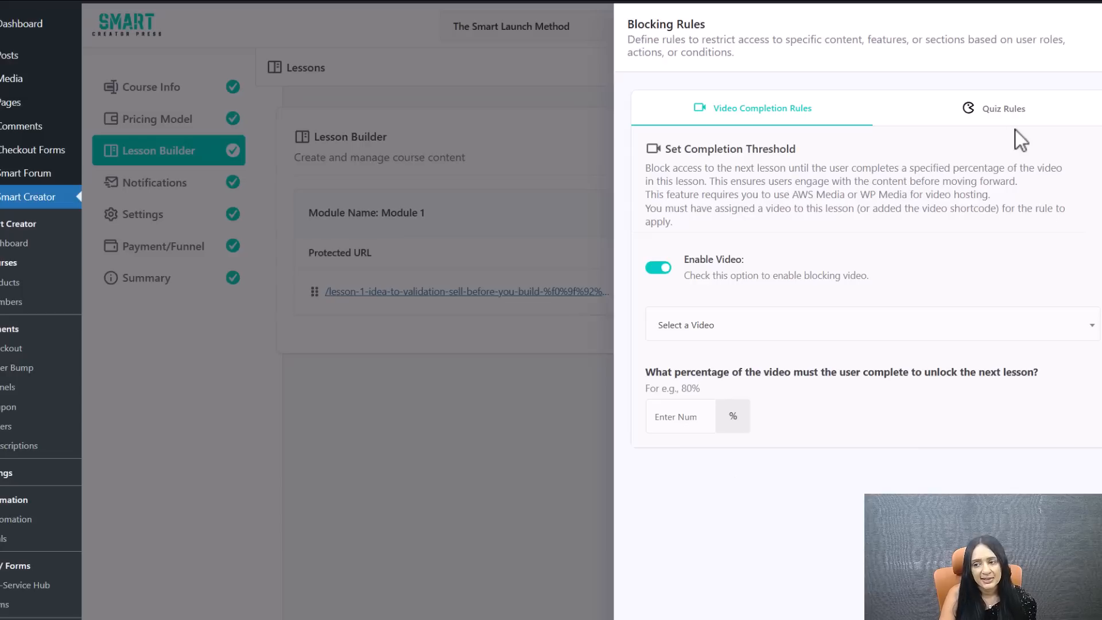
click(1004, 113)
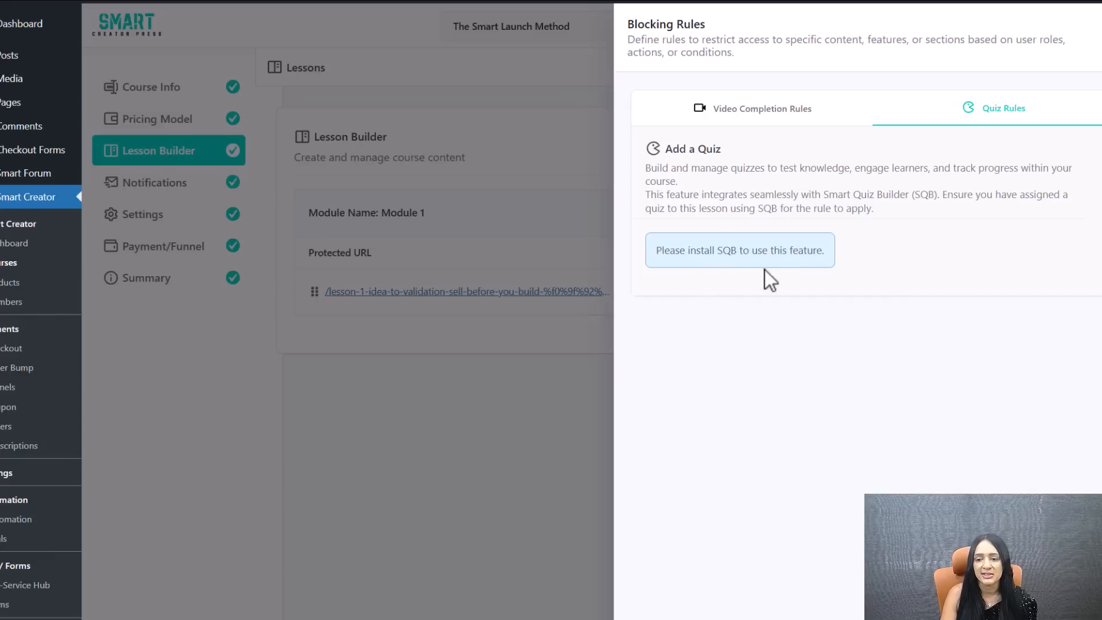
key(Escape)
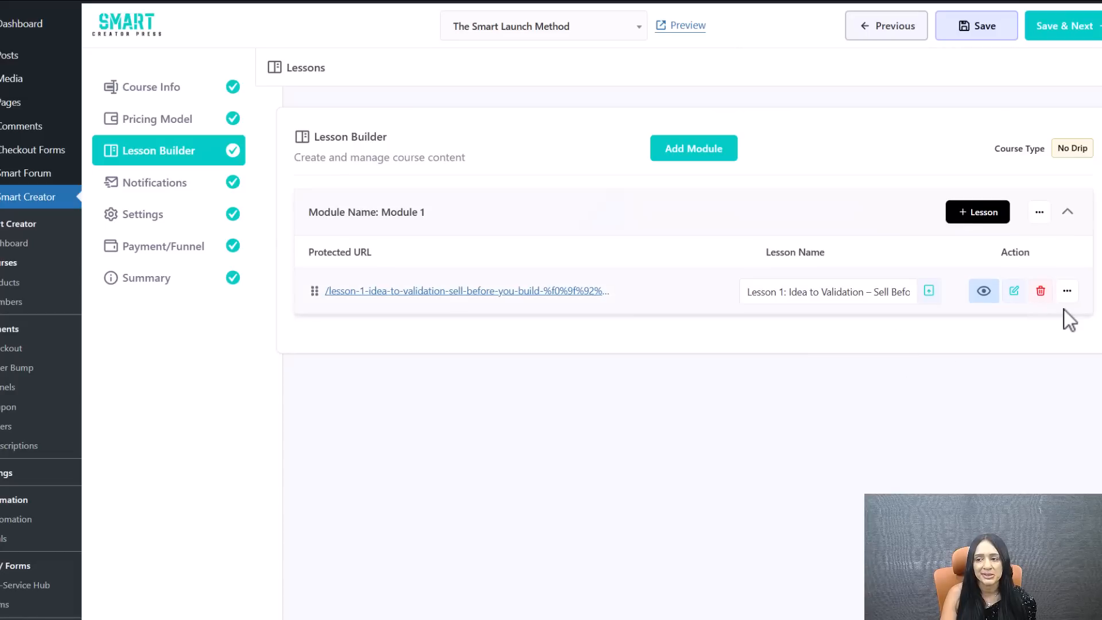
Open Lesson 1's task list and add "Watch the Video" as an individual task.
click(1067, 292)
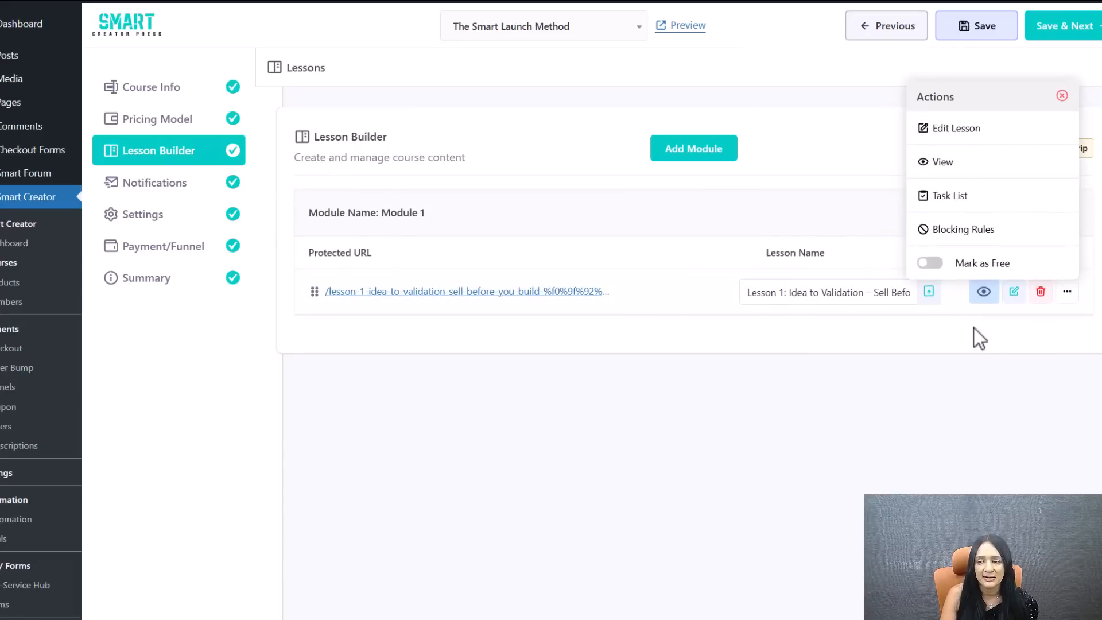
click(950, 195)
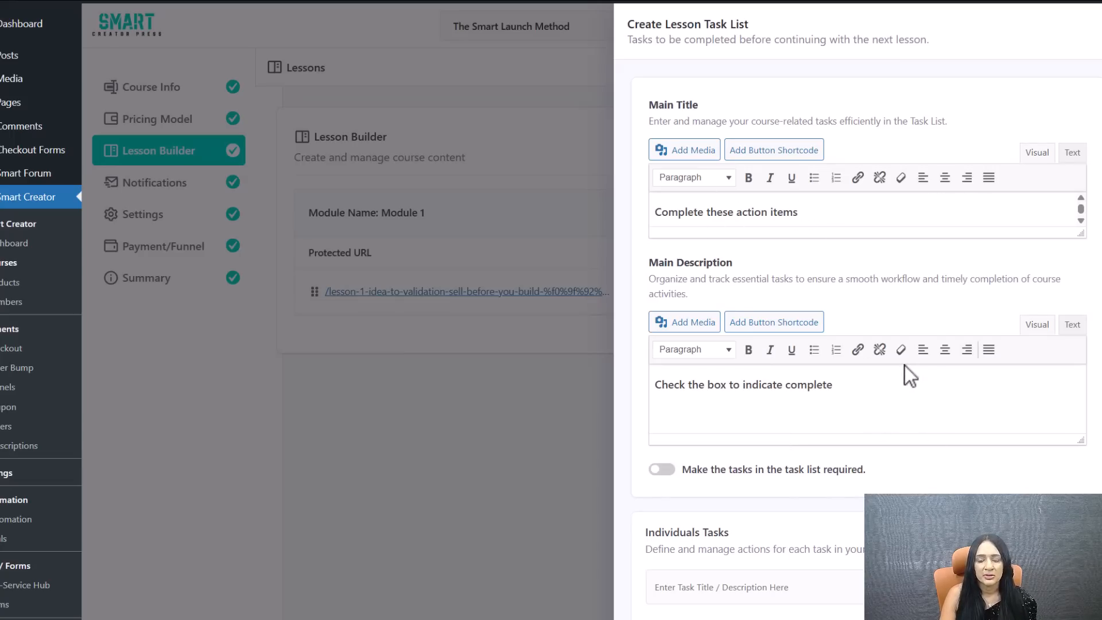
scroll(801, 321, down, 1)
scroll(763, 436, down, 2)
click(758, 565)
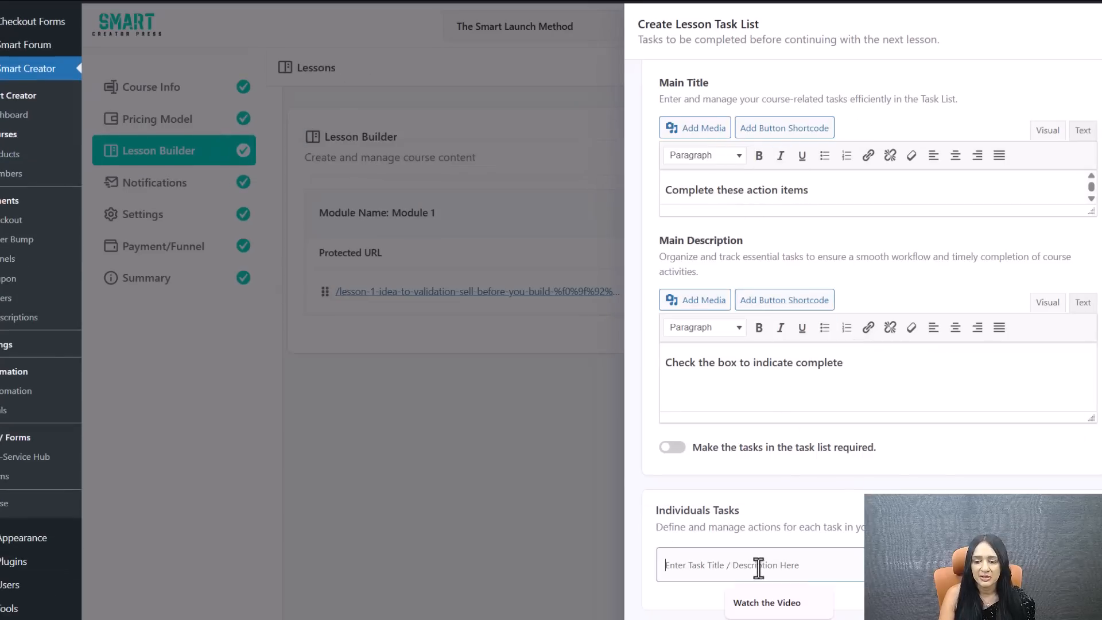
click(803, 602)
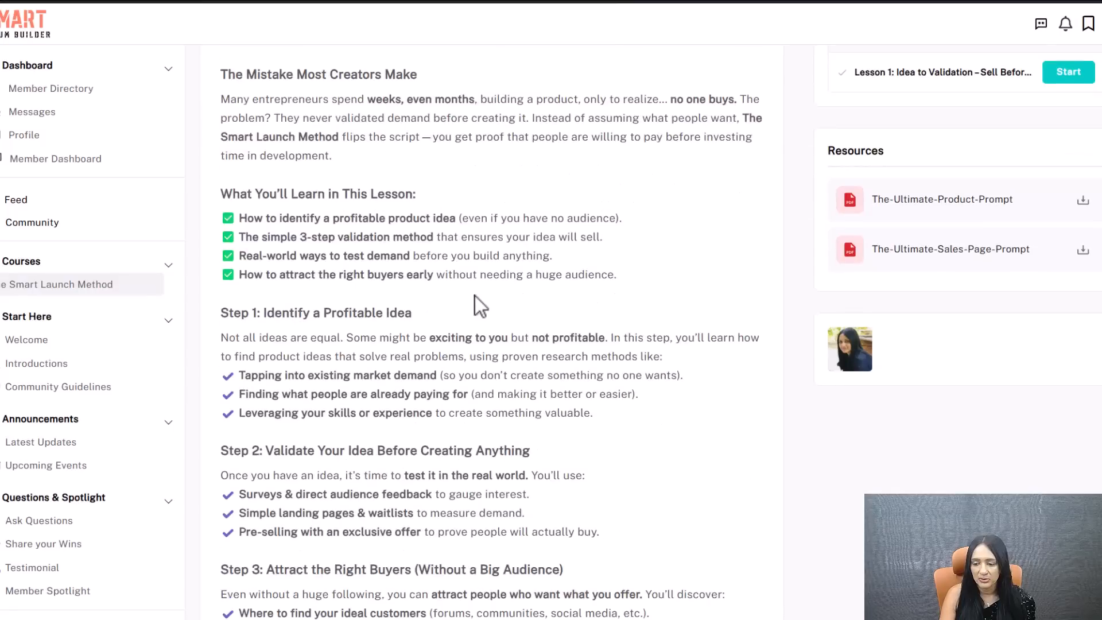
On the published lesson page, check off the "Watch the Video" and "Leave a comment" action items.
scroll(474, 295, down, 6)
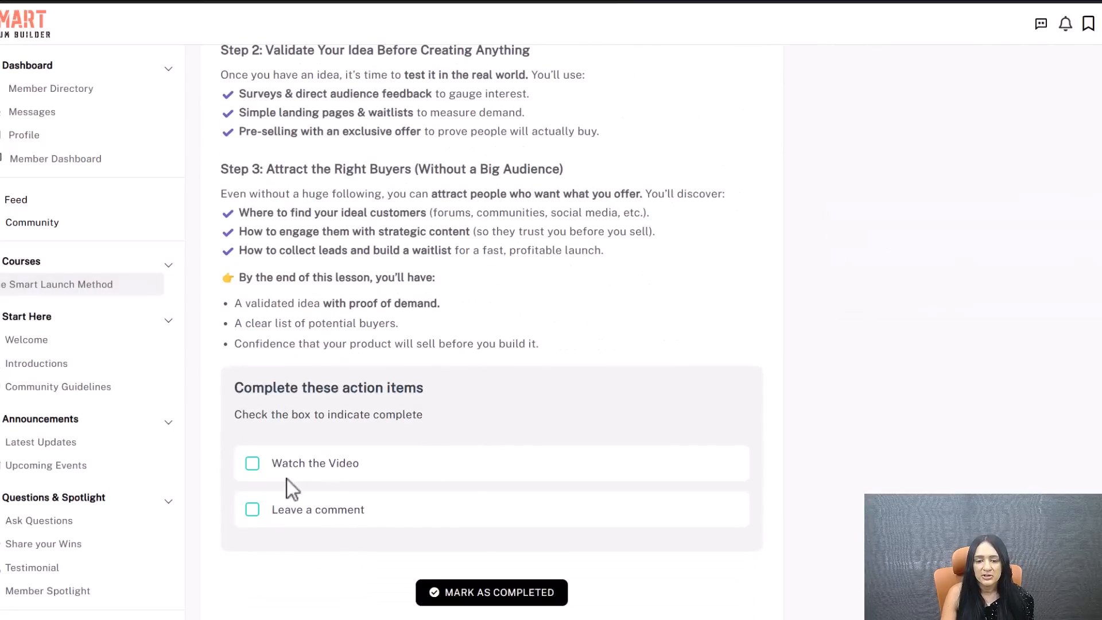
click(274, 467)
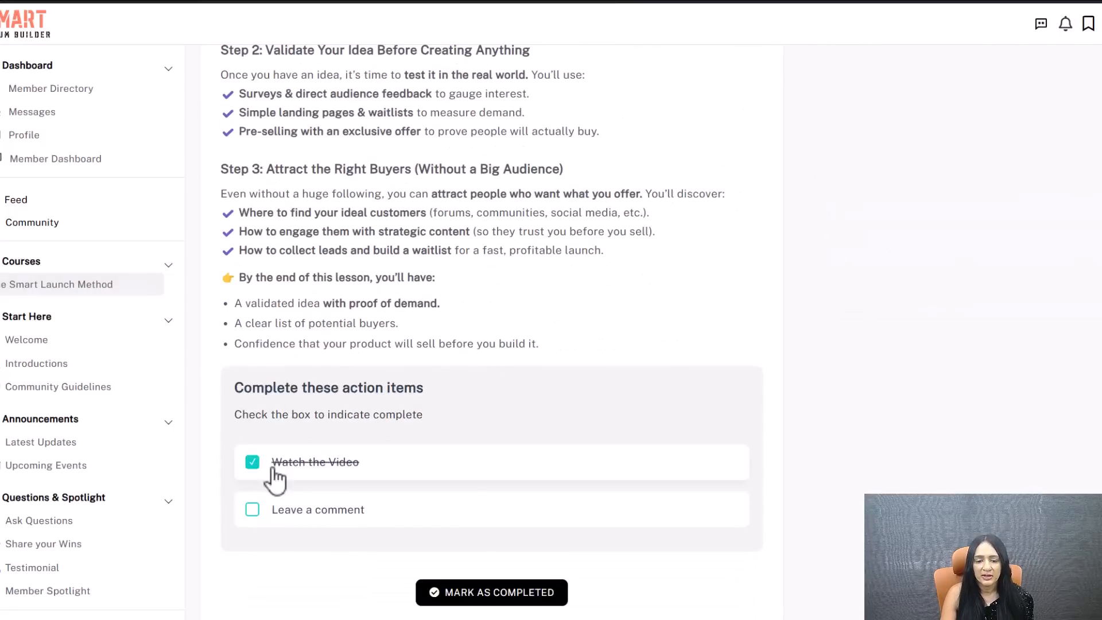
click(252, 510)
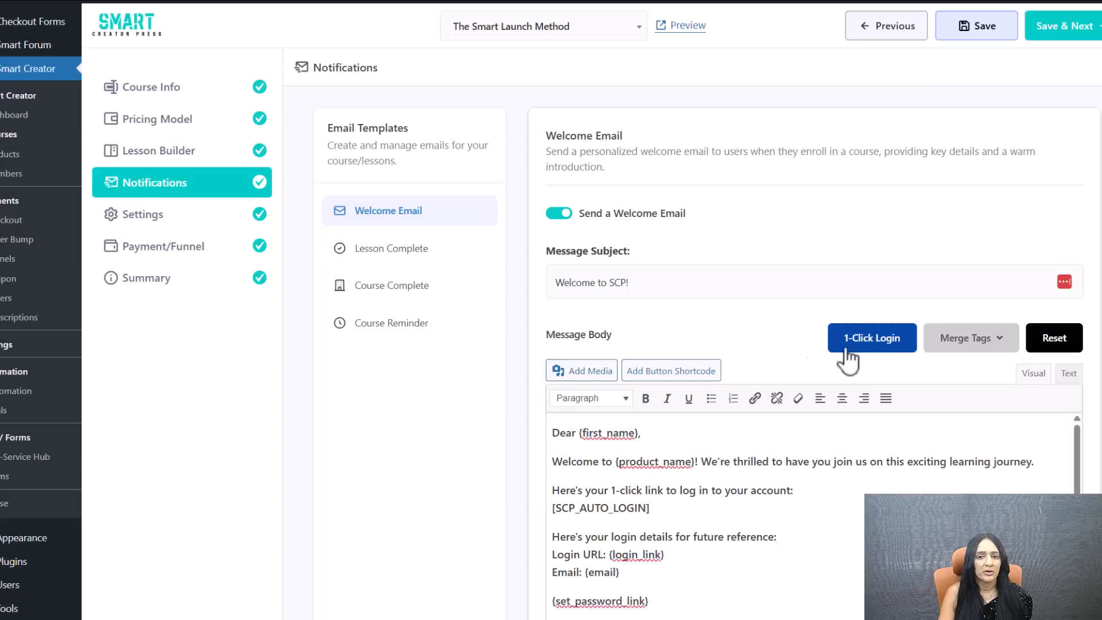
Review the course's welcome, lesson complete, course complete and course reminder email templates, including the welcome email's merge tags.
scroll(621, 253, up, 3)
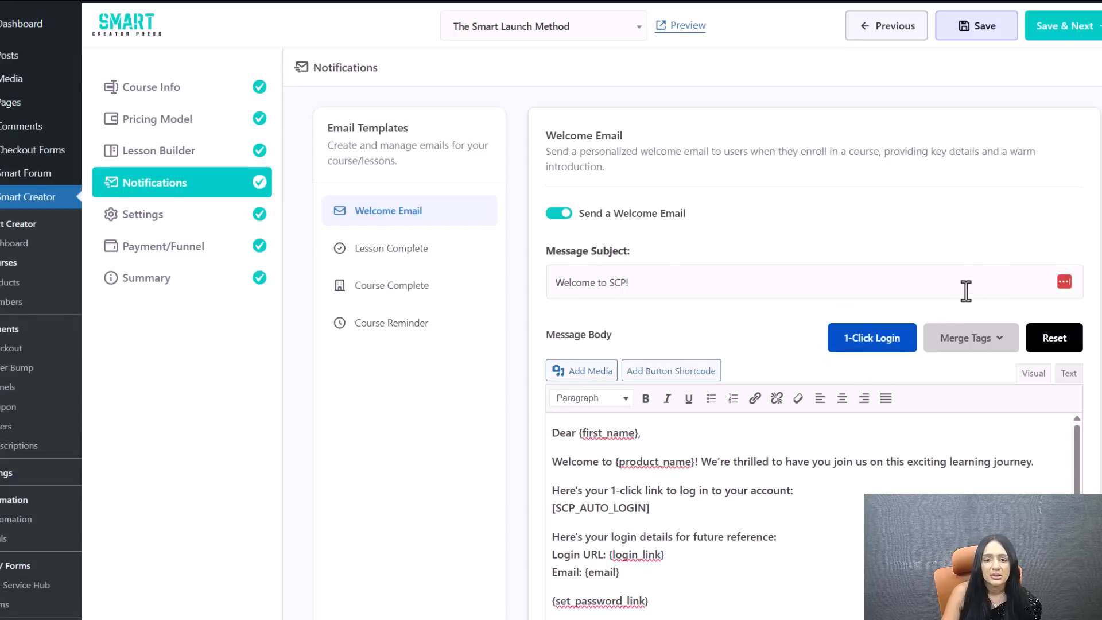
click(1001, 344)
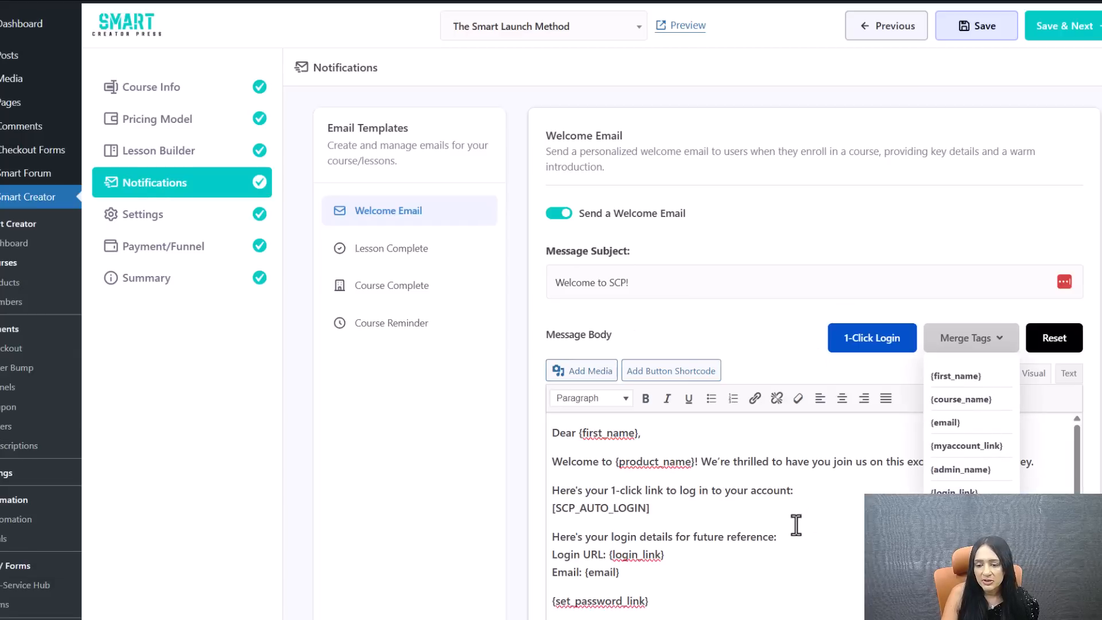
click(420, 261)
click(418, 260)
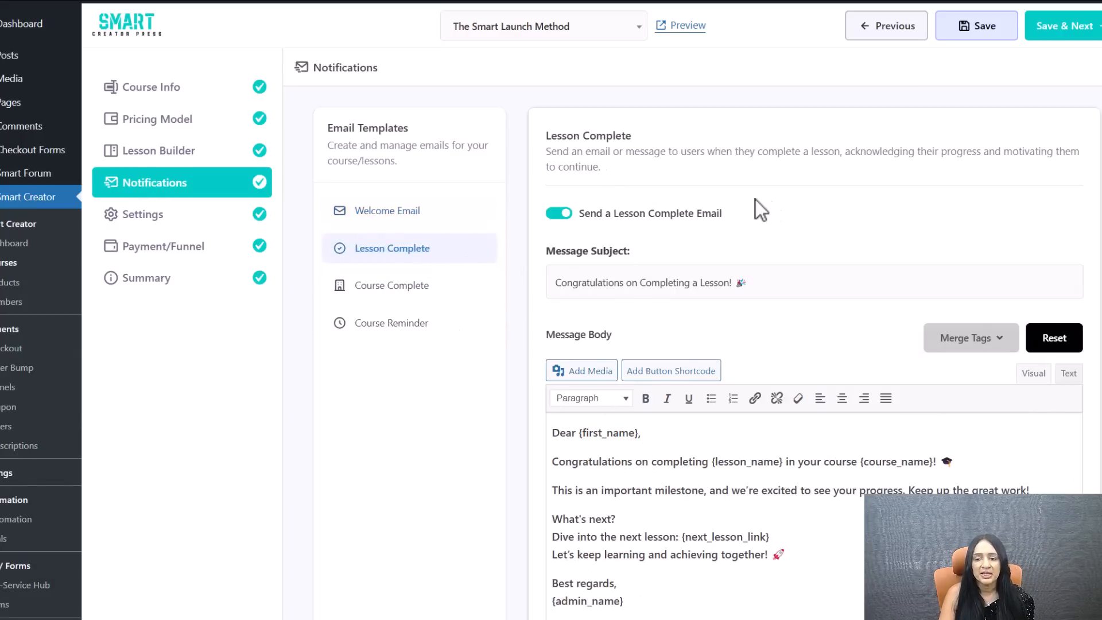
click(409, 288)
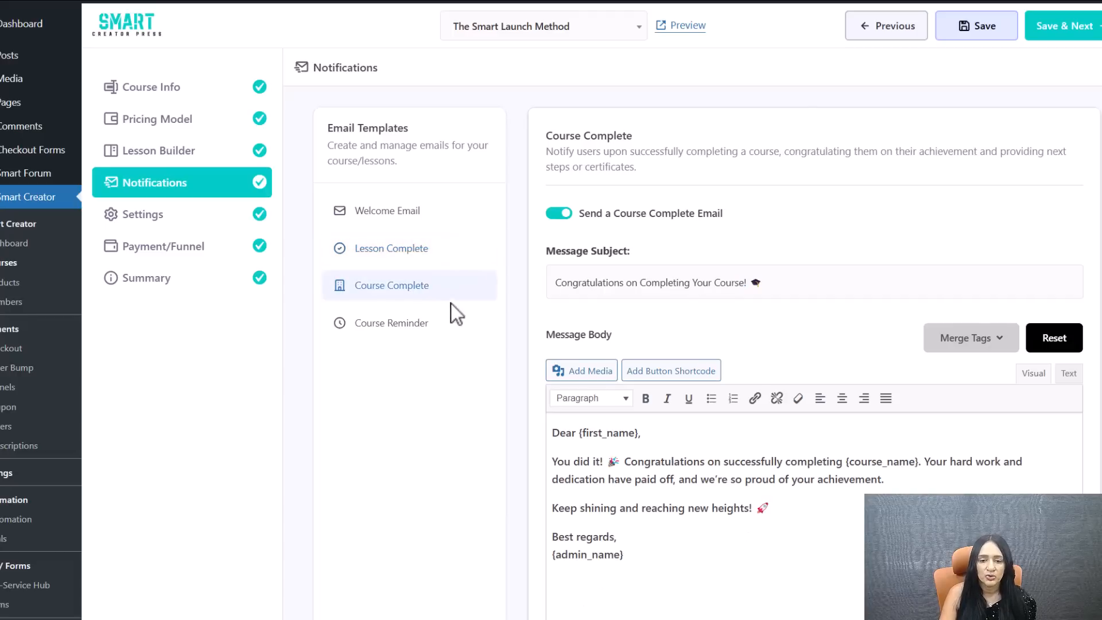
click(404, 327)
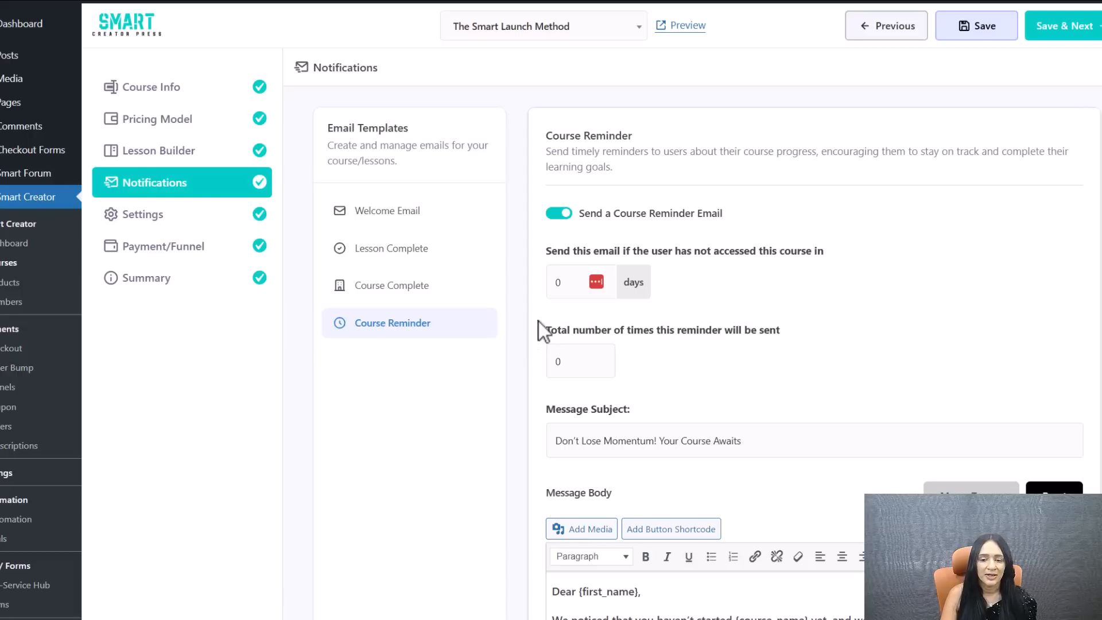
Open the course's settings, and examine the restricted course page as a logged-out visitor sees it.
click(198, 217)
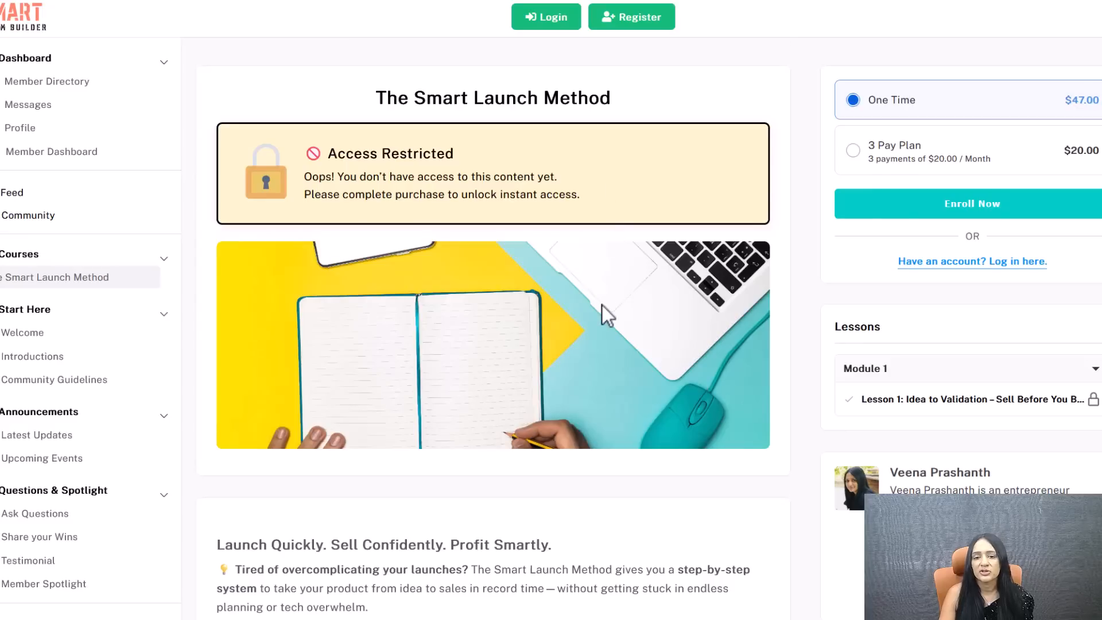
scroll(602, 304, down, 2)
scroll(601, 304, down, 7)
scroll(602, 305, up, 10)
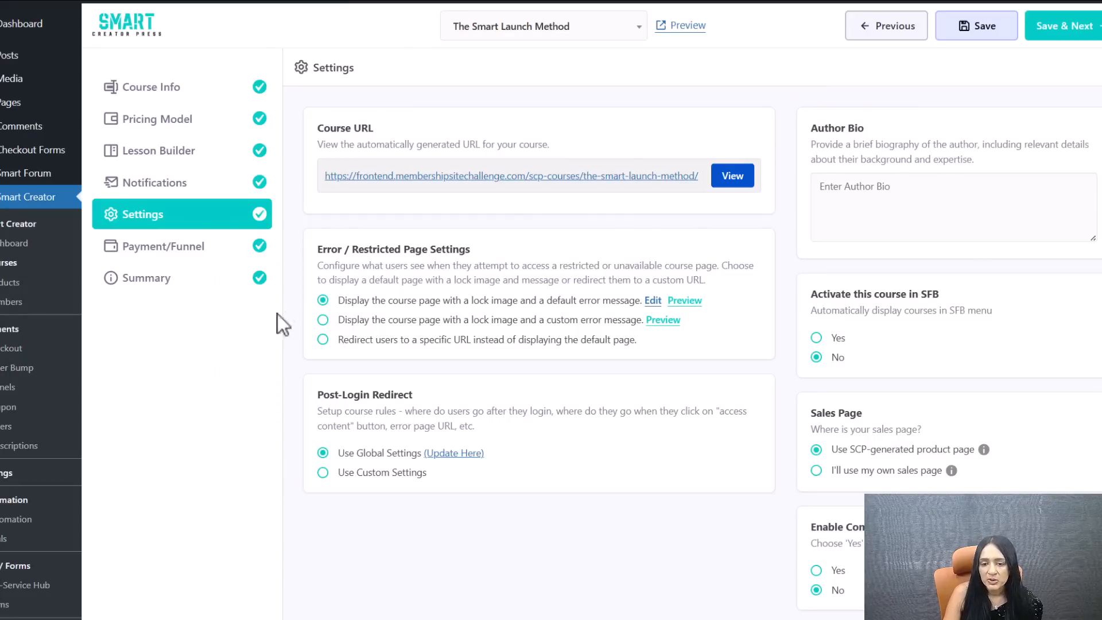
View the custom error message option for restricted access, and choose redirecting users to a specific URL instead.
click(323, 320)
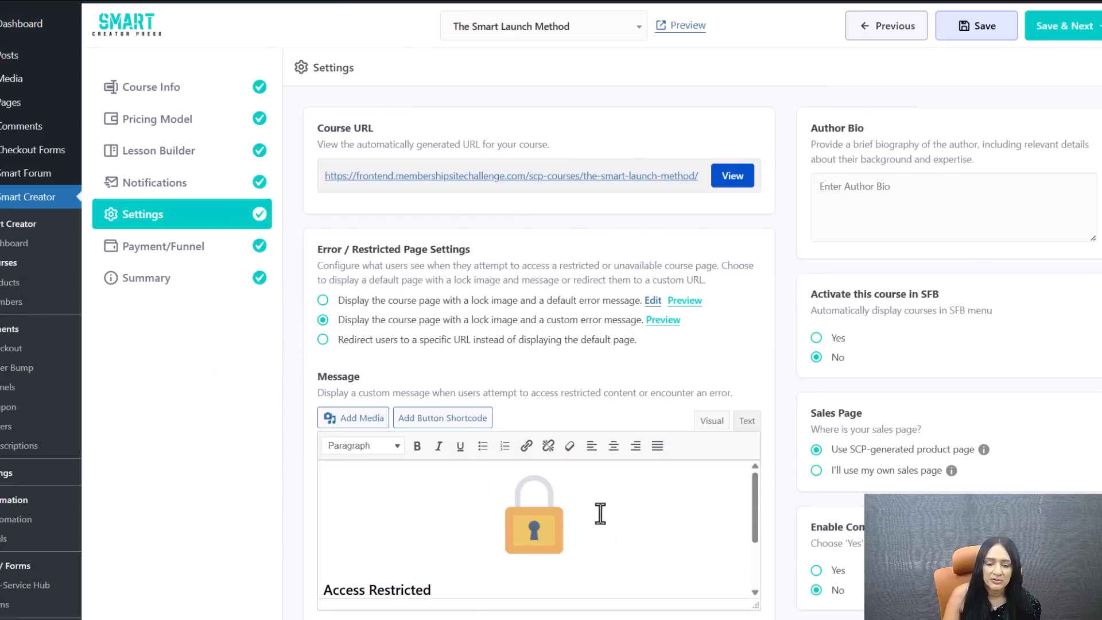
scroll(600, 512, down, 5)
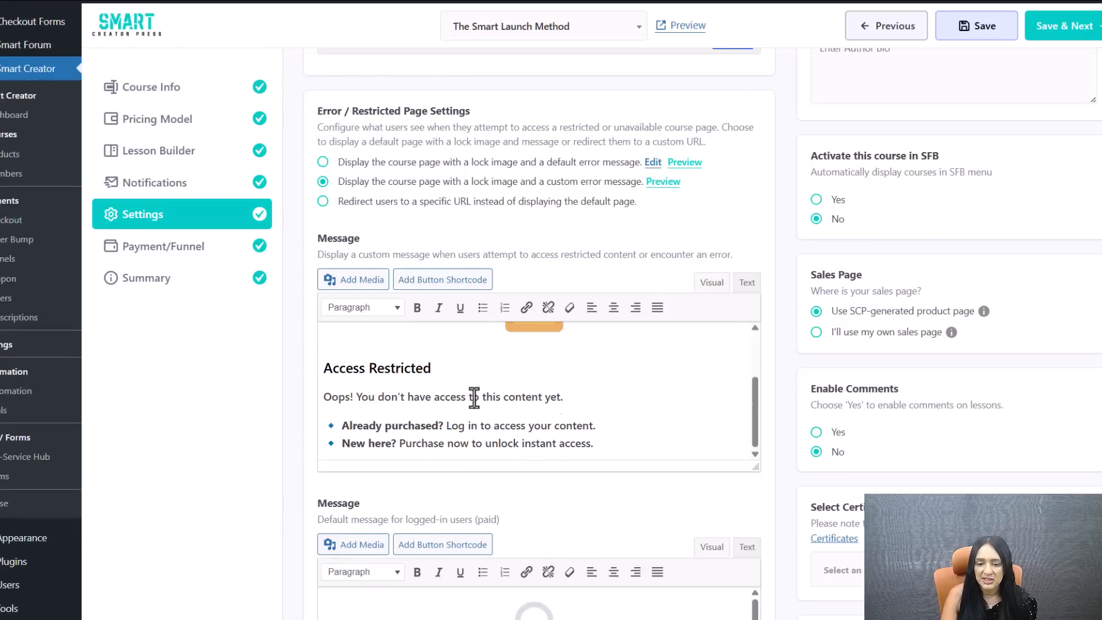
scroll(356, 361, up, 5)
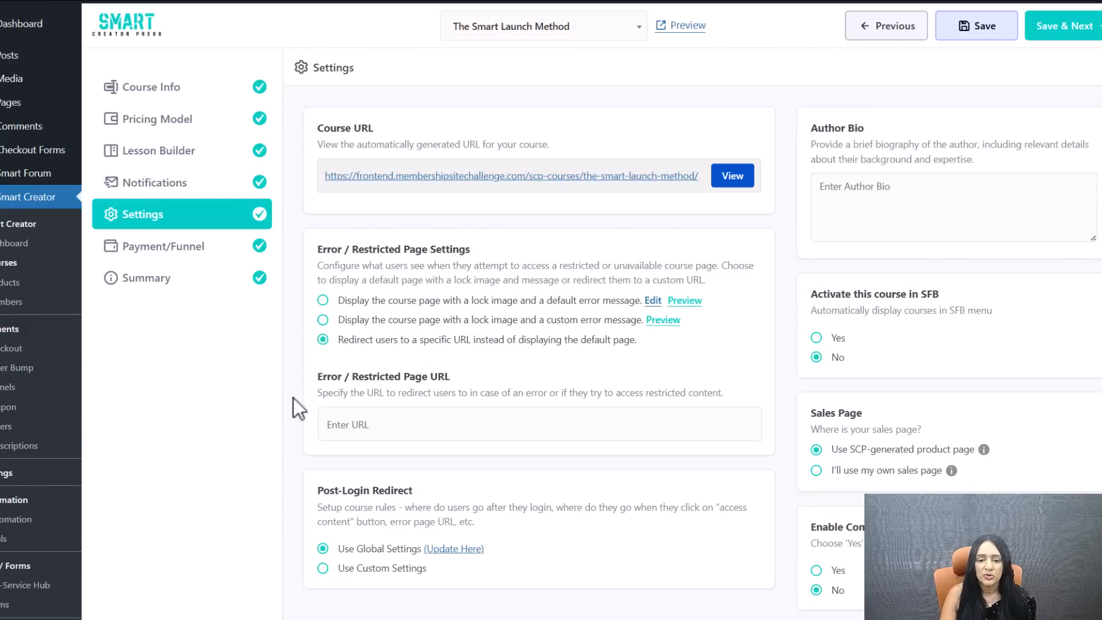
click(329, 424)
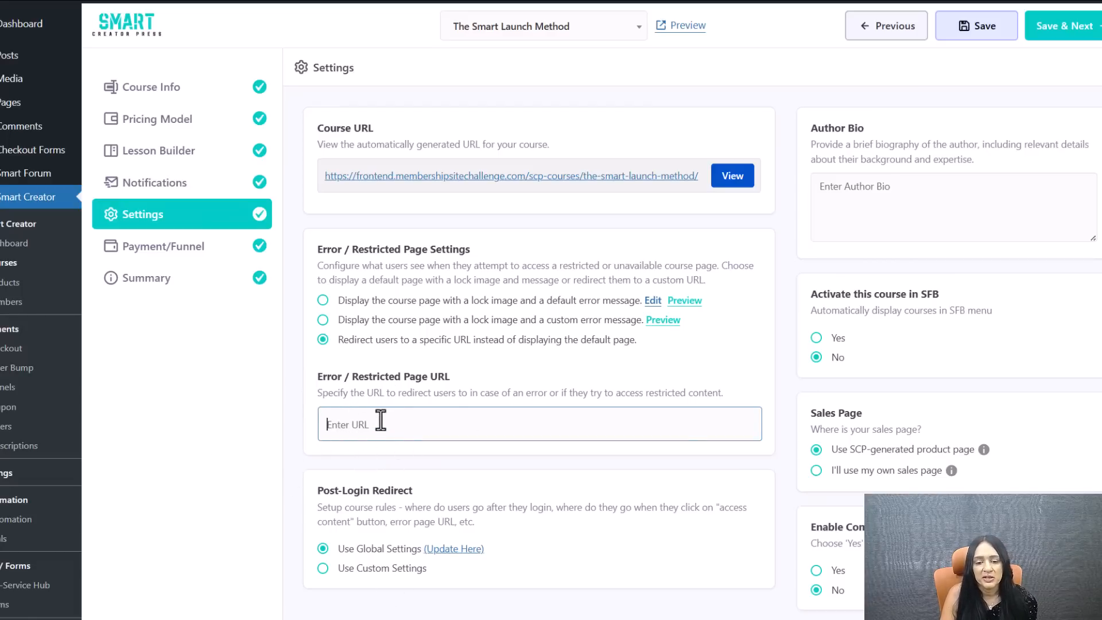
Set the course's post-login redirect to use custom settings, and enable comments on its lessons.
scroll(308, 460, down, 1)
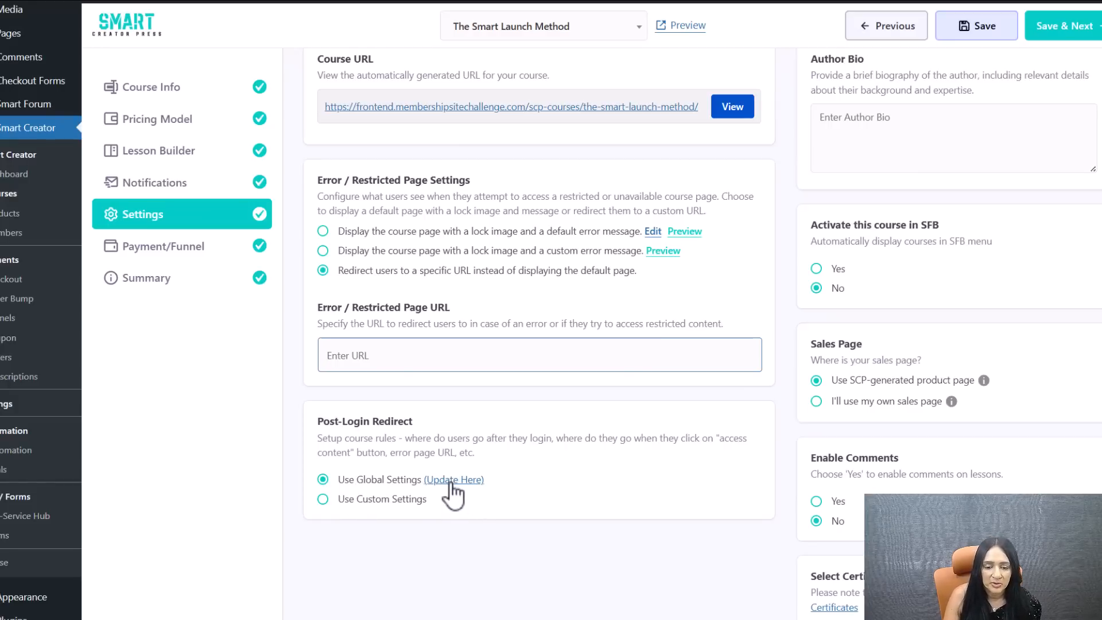
click(323, 499)
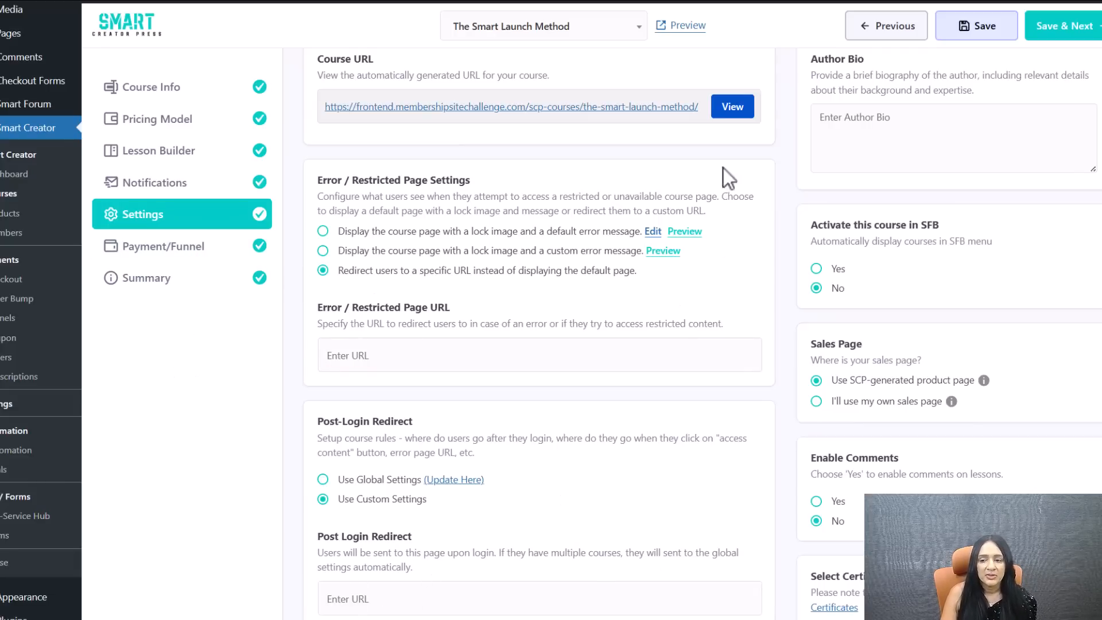
scroll(875, 449, down, 2)
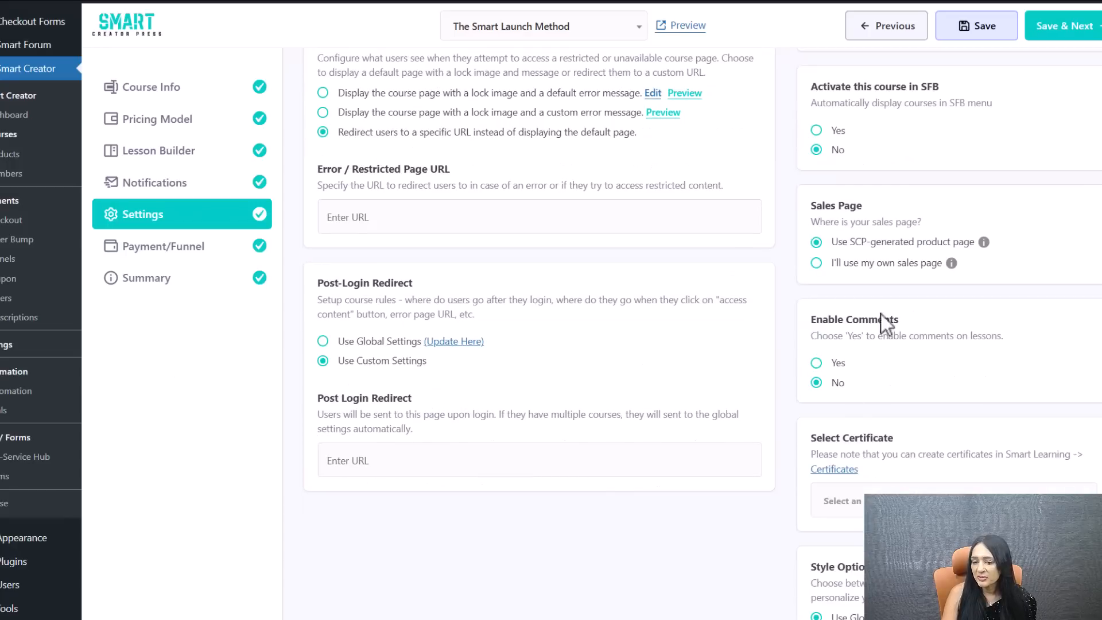
click(816, 362)
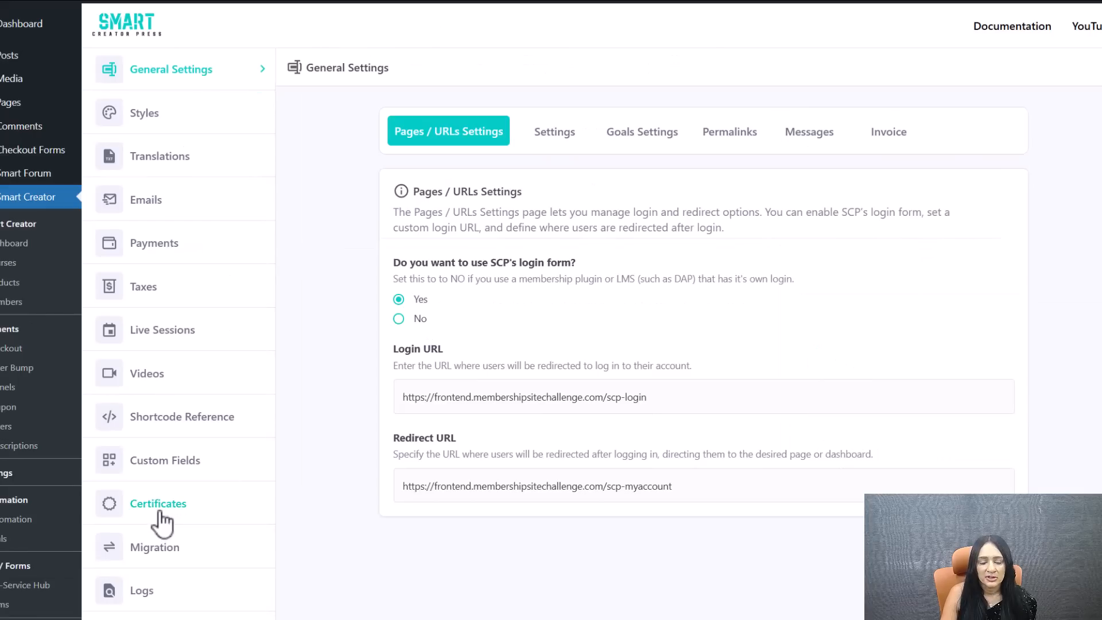
Create a new certificate named SCPCert from the certificate settings.
click(150, 508)
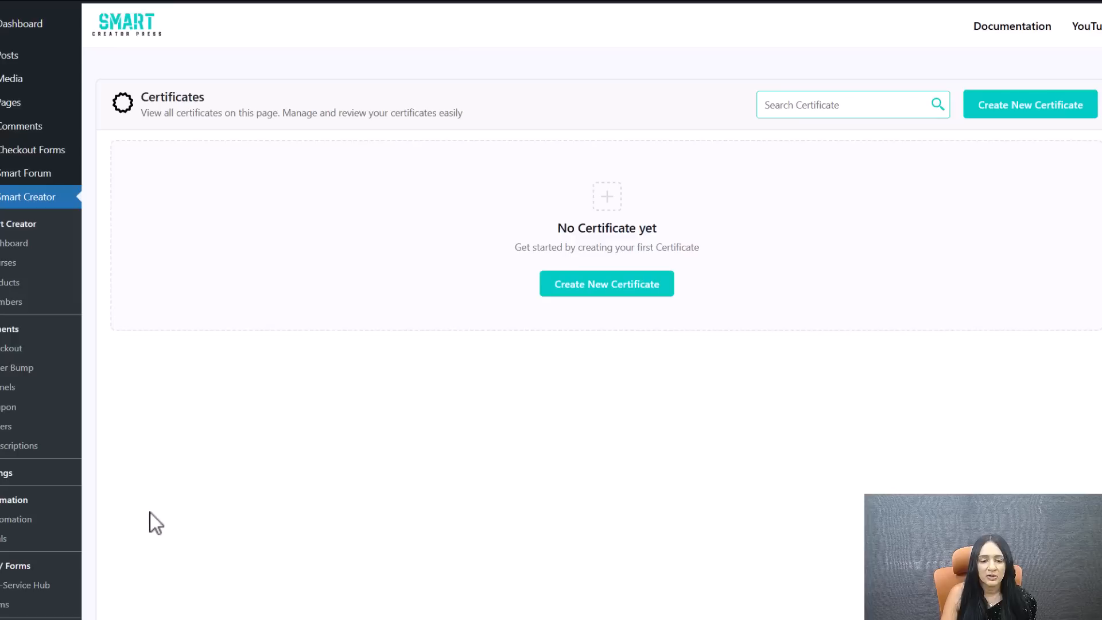
click(619, 287)
click(533, 355)
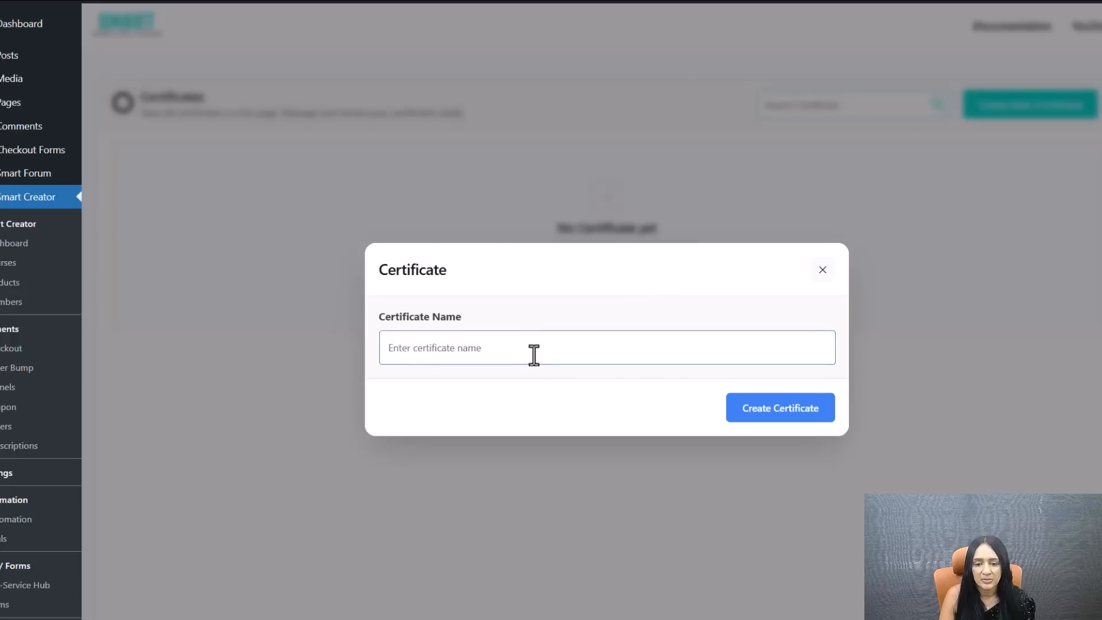
text(SCPCert)
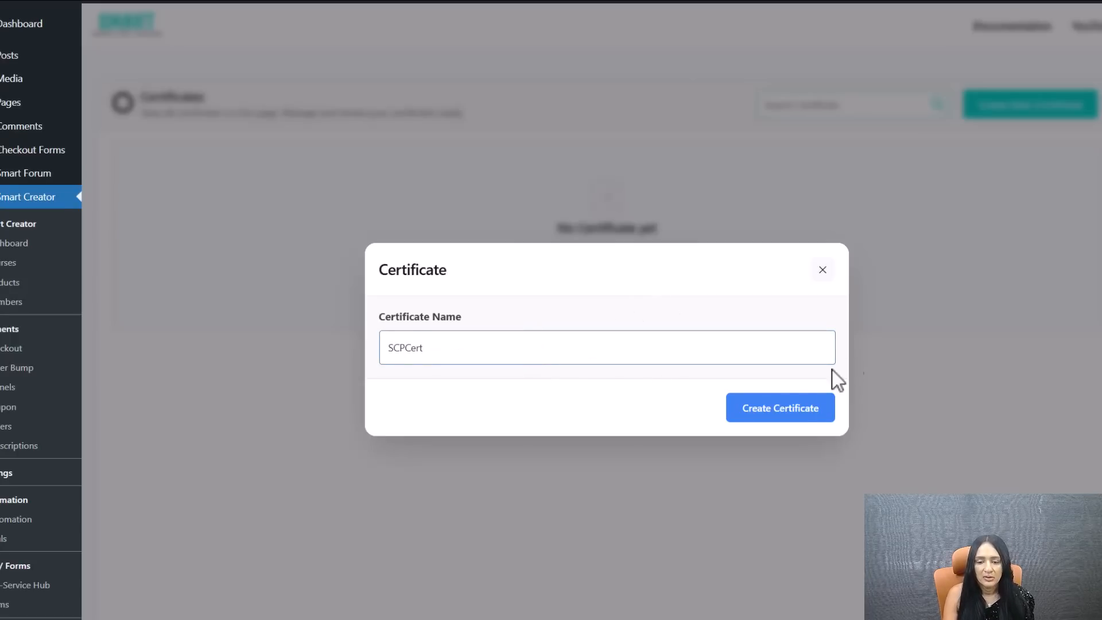
click(804, 402)
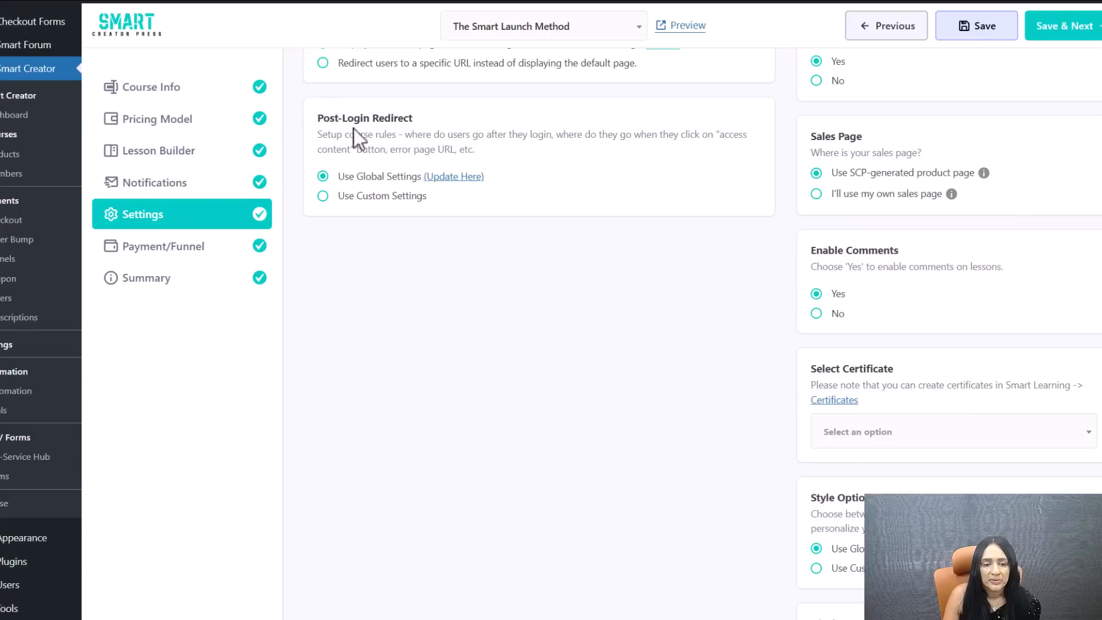
Check the certificate choices in the course's settings, and switch its style options to custom.
click(884, 447)
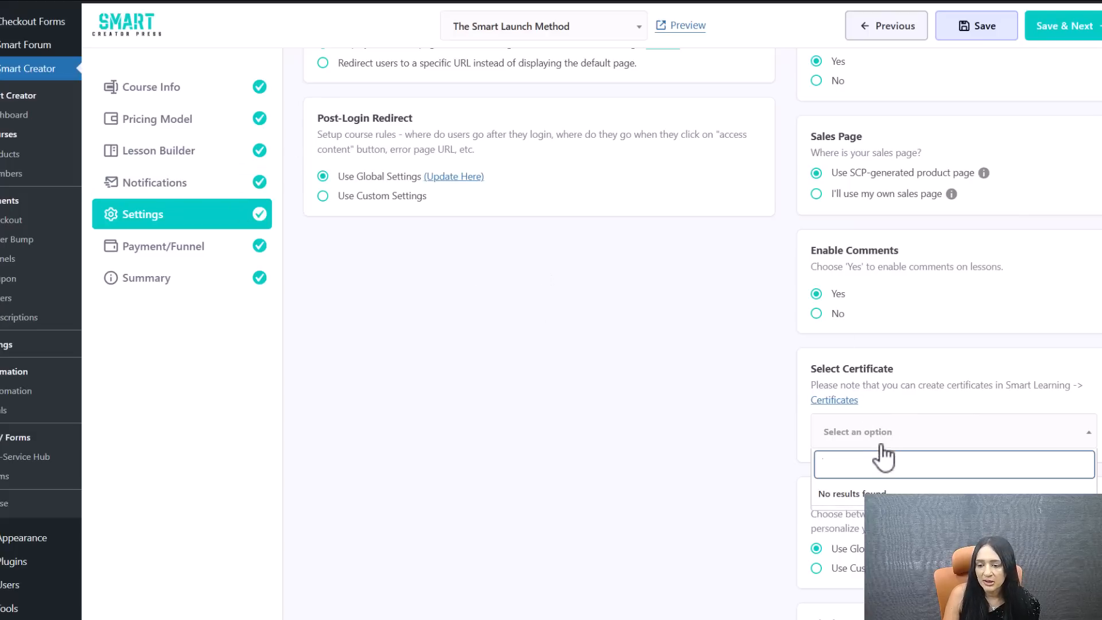
click(761, 473)
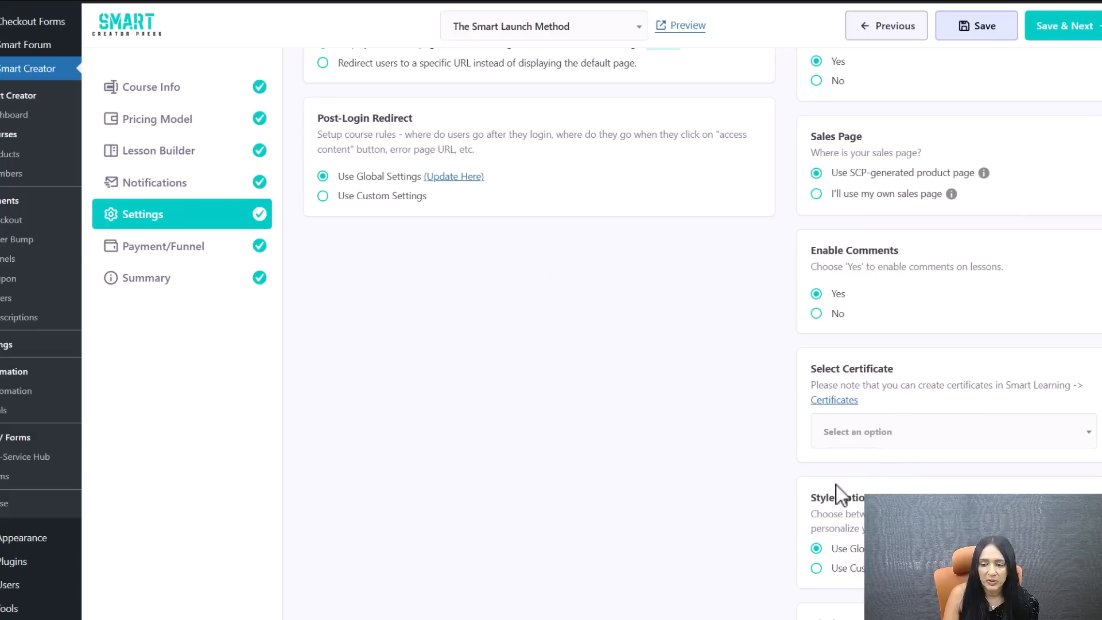
scroll(525, 453, down, 2)
scroll(885, 430, down, 2)
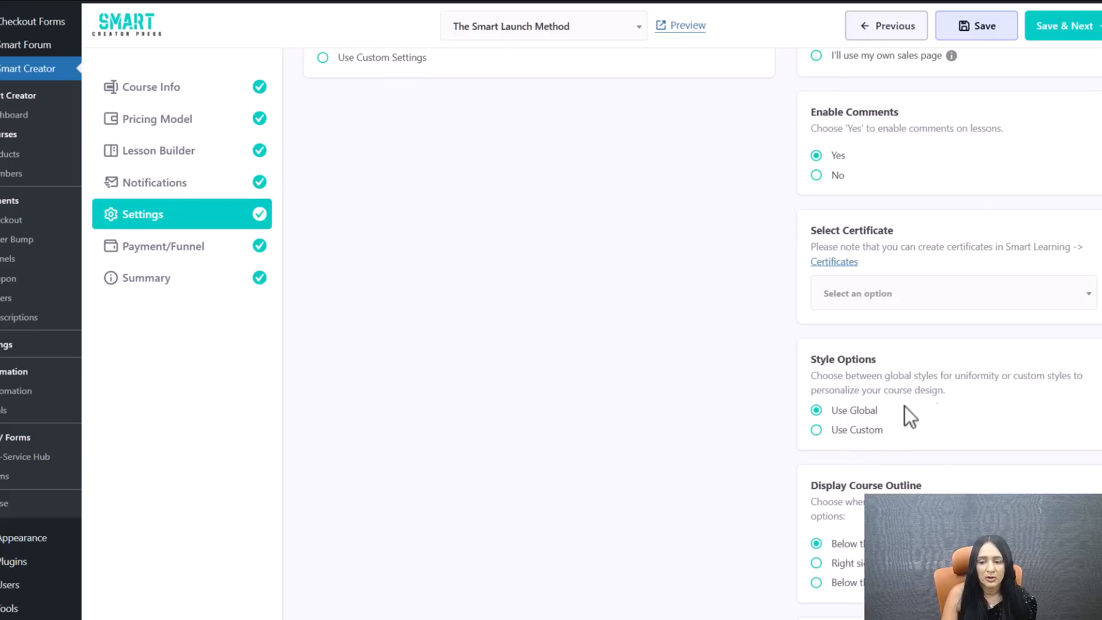
click(818, 433)
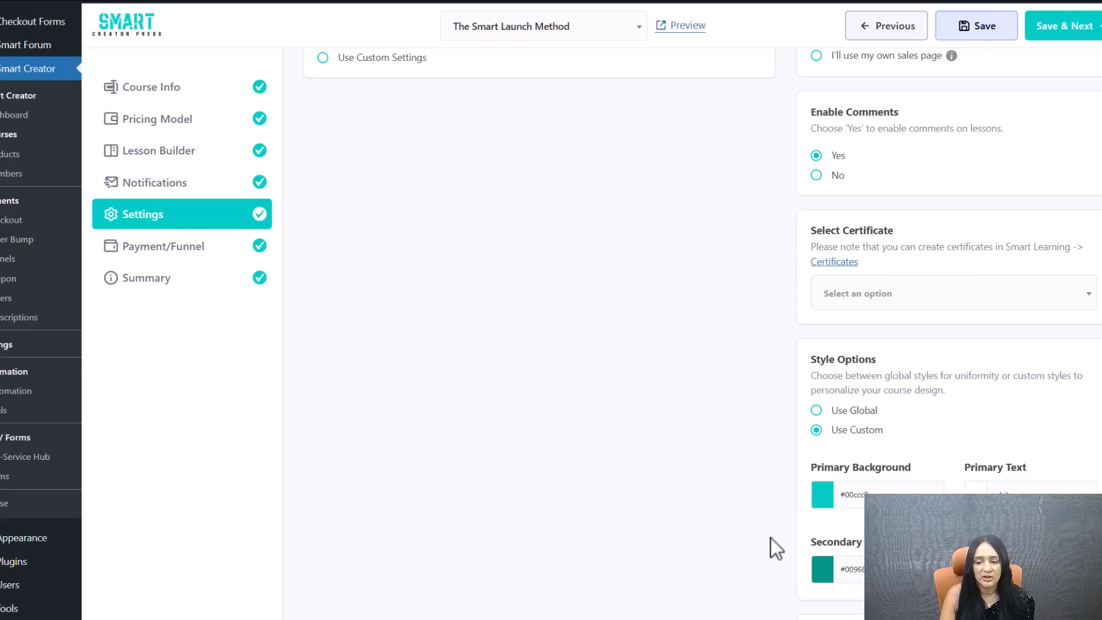
scroll(756, 508, down, 4)
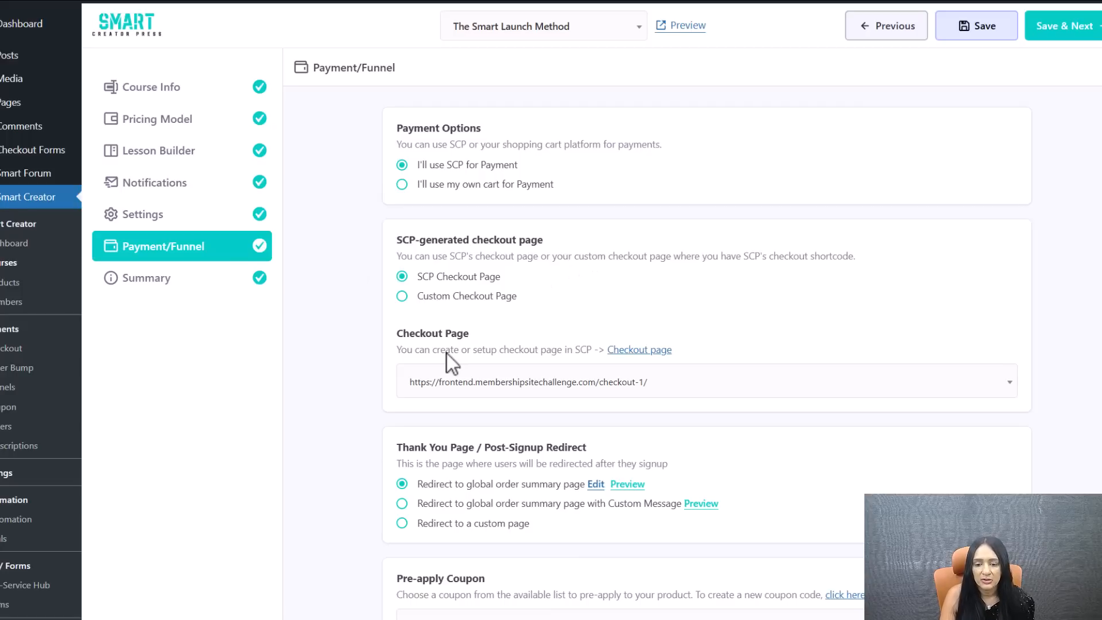
Review the course's payment, checkout page, thank-you page, pre-apply coupon and funnel options.
scroll(446, 353, down, 1)
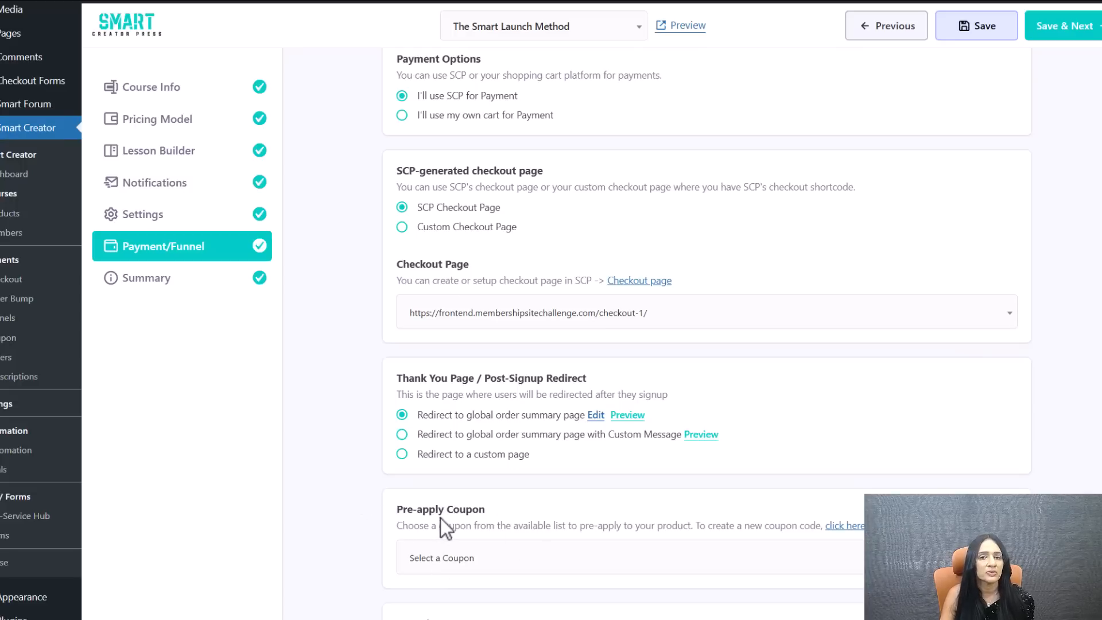
scroll(287, 342, down, 1)
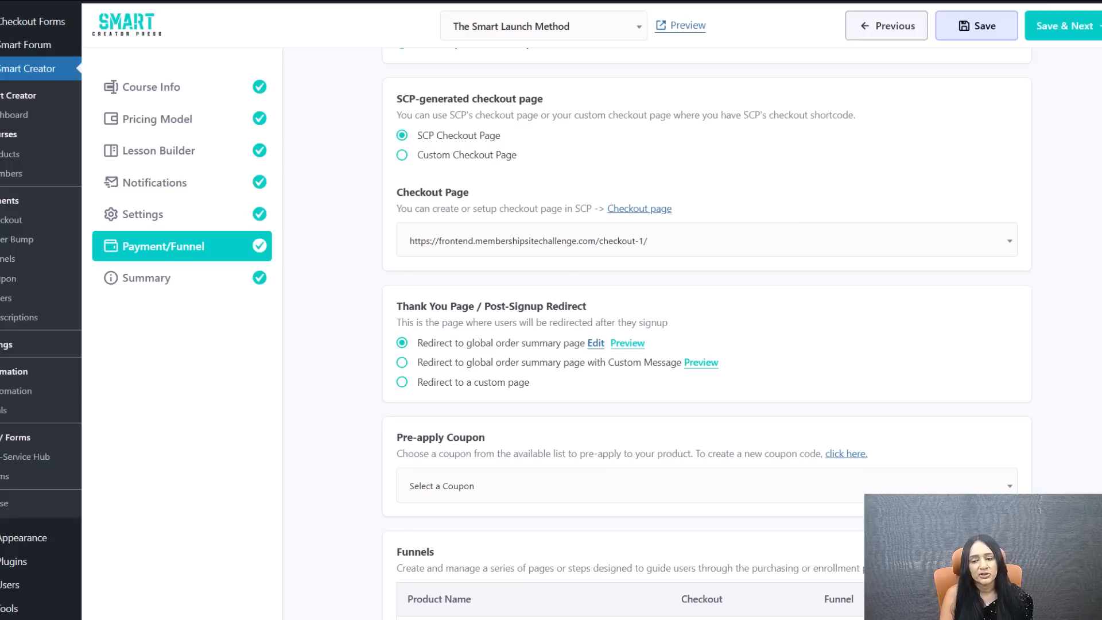
scroll(358, 418, up, 2)
scroll(370, 422, down, 2)
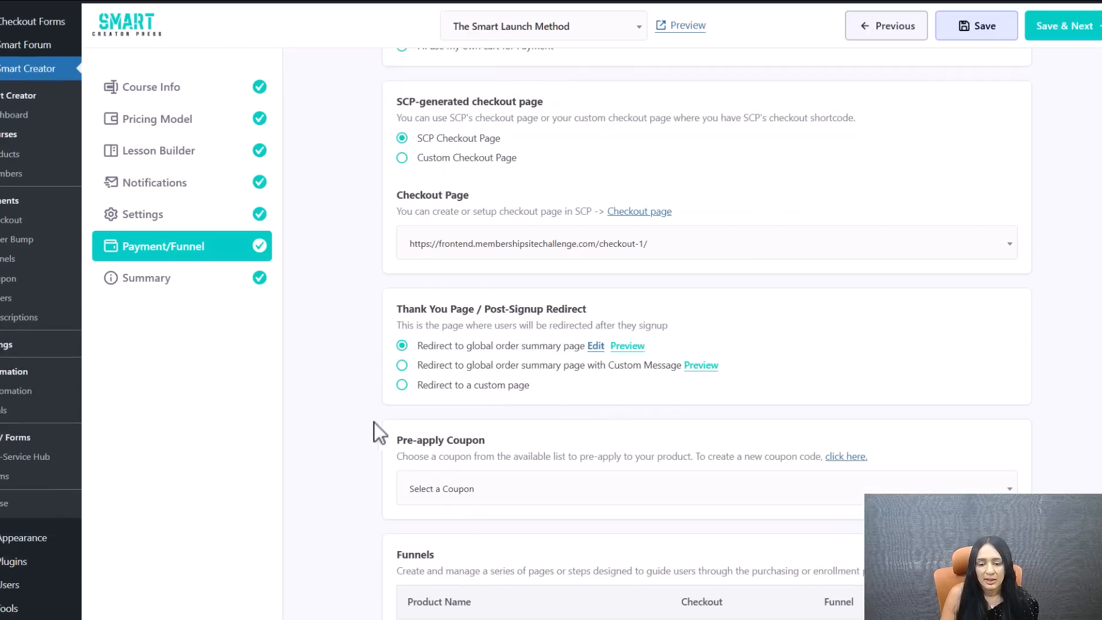
scroll(380, 397, up, 3)
Examine the payment links in the course summary, and set the payment option to using your own cart.
click(182, 281)
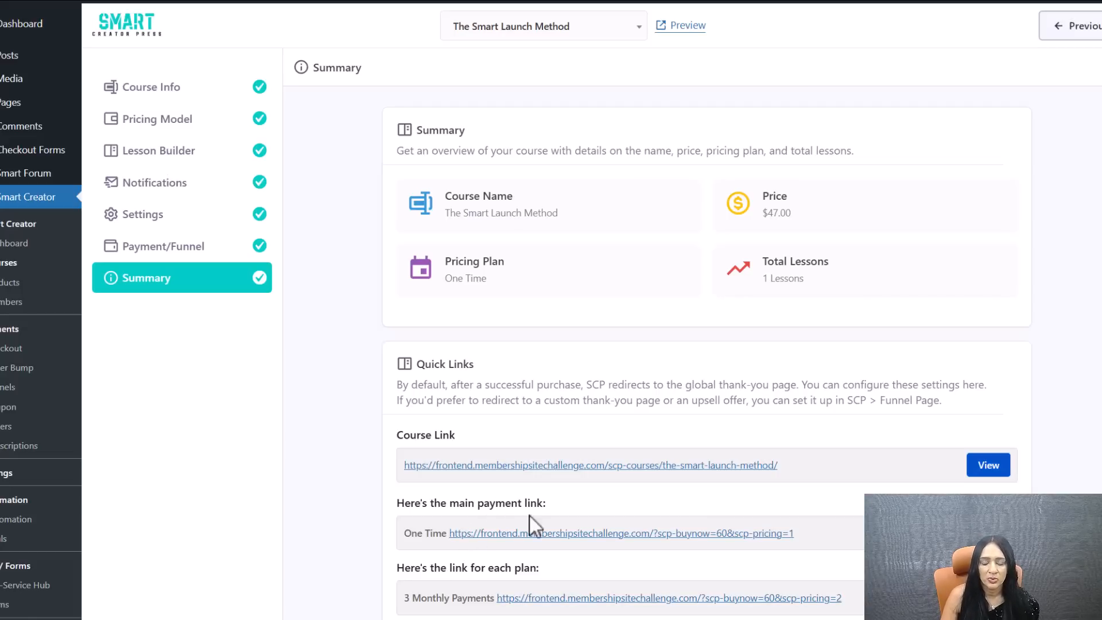
drag(553, 507, 397, 504)
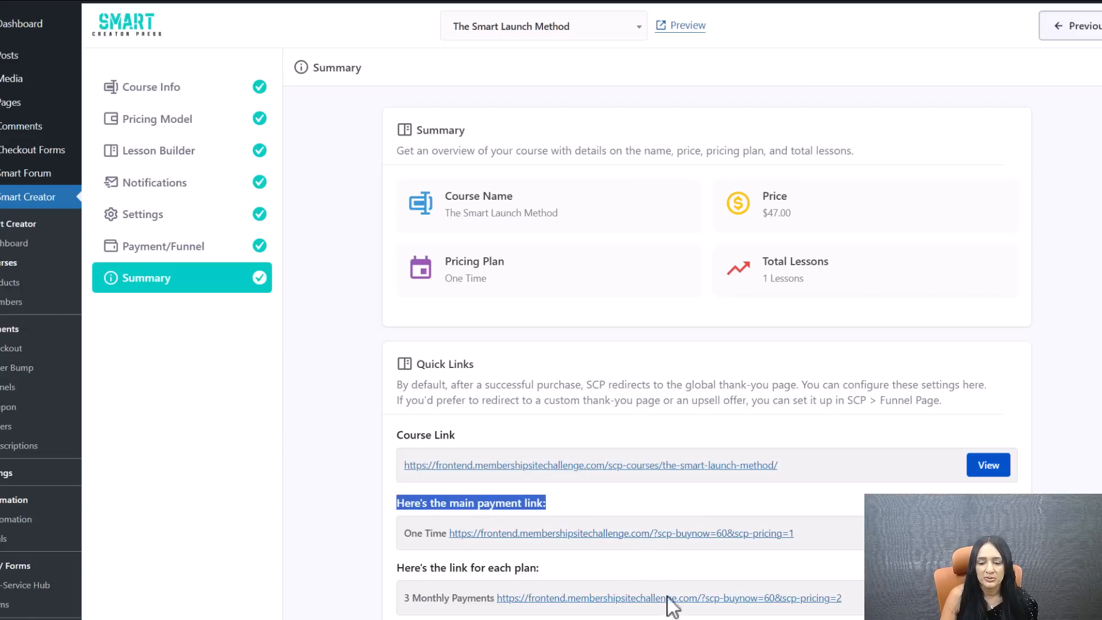
scroll(480, 499, down, 1)
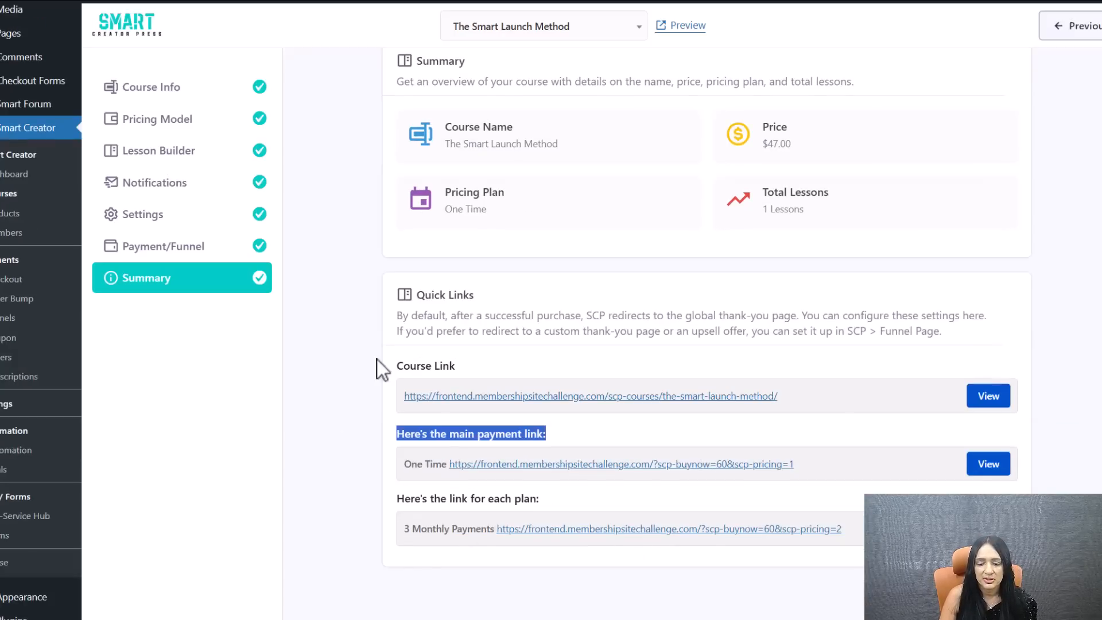
scroll(377, 361, up, 1)
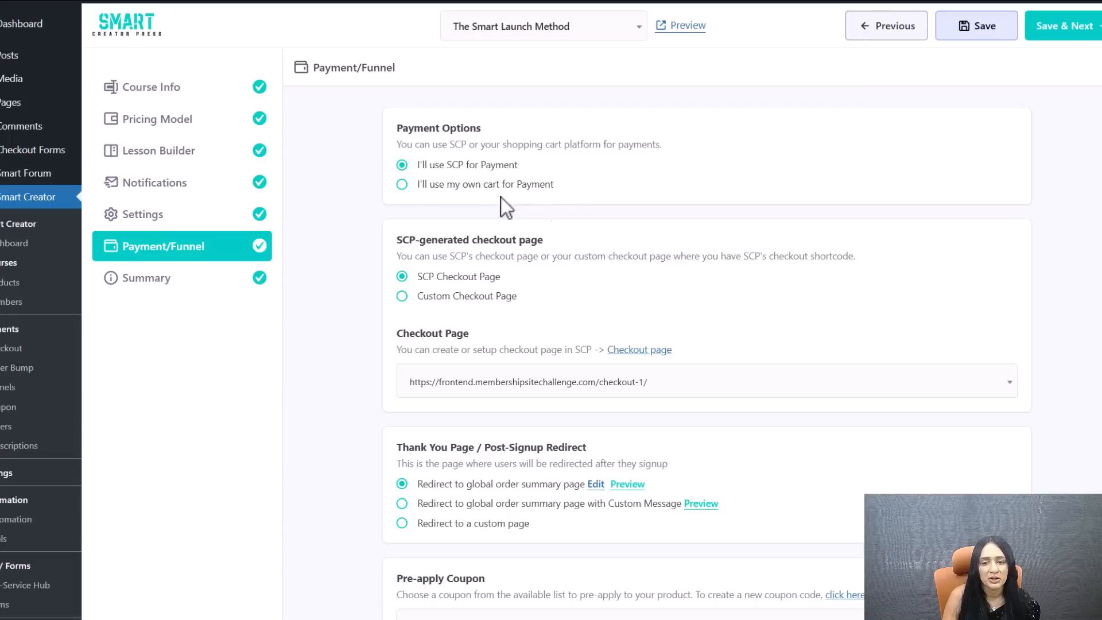
click(402, 184)
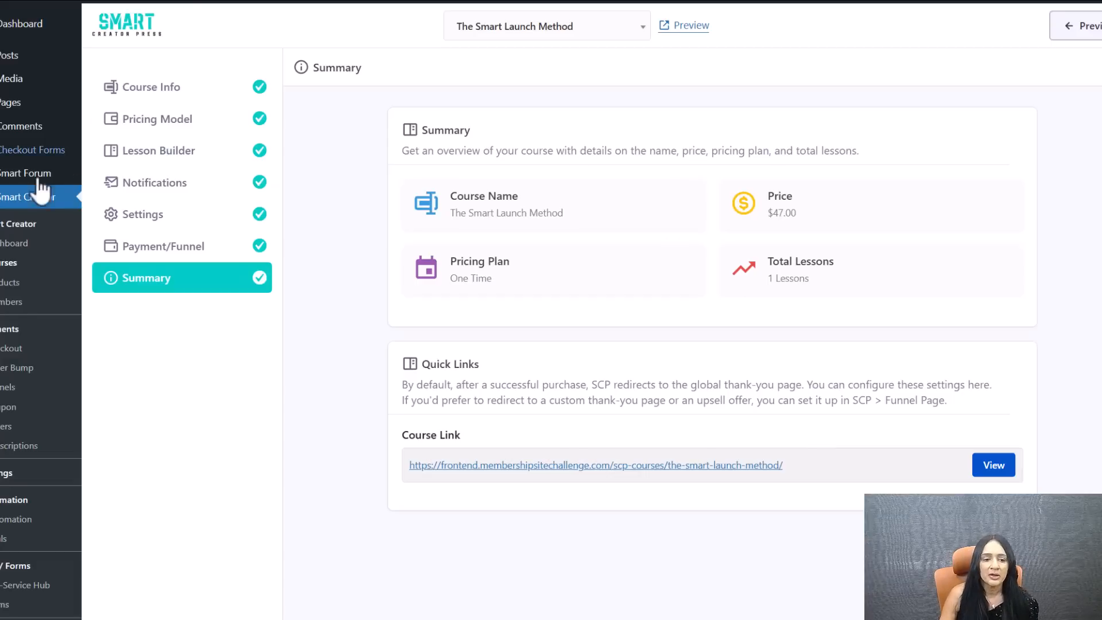
Open the course list in a new browser tab, and start creating a new course using CSV.
right_click(15, 264)
click(94, 283)
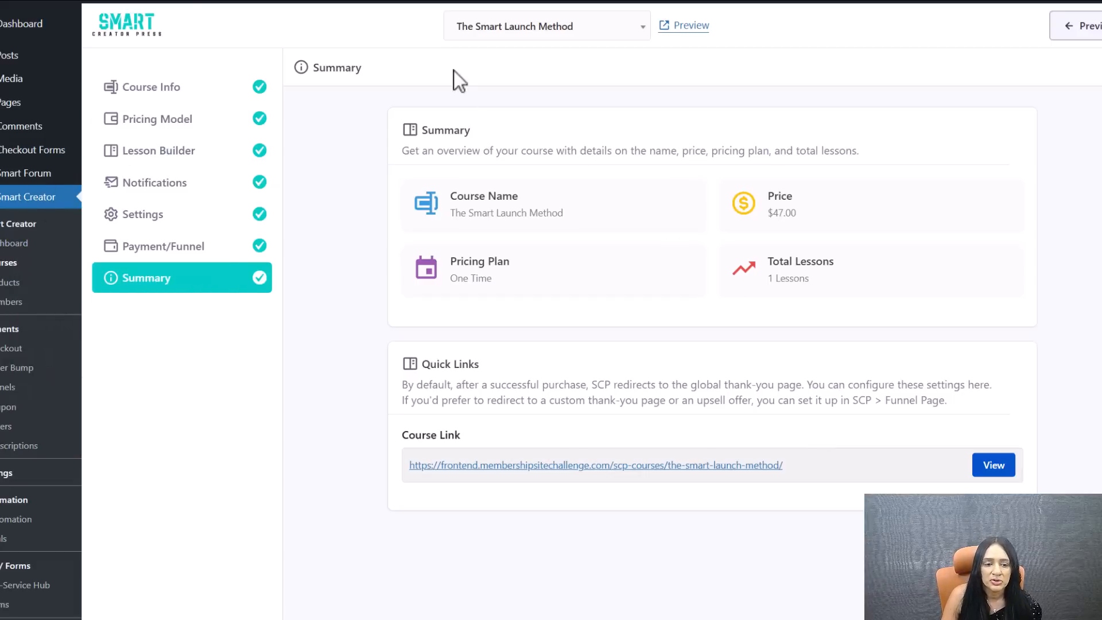
click(128, 0)
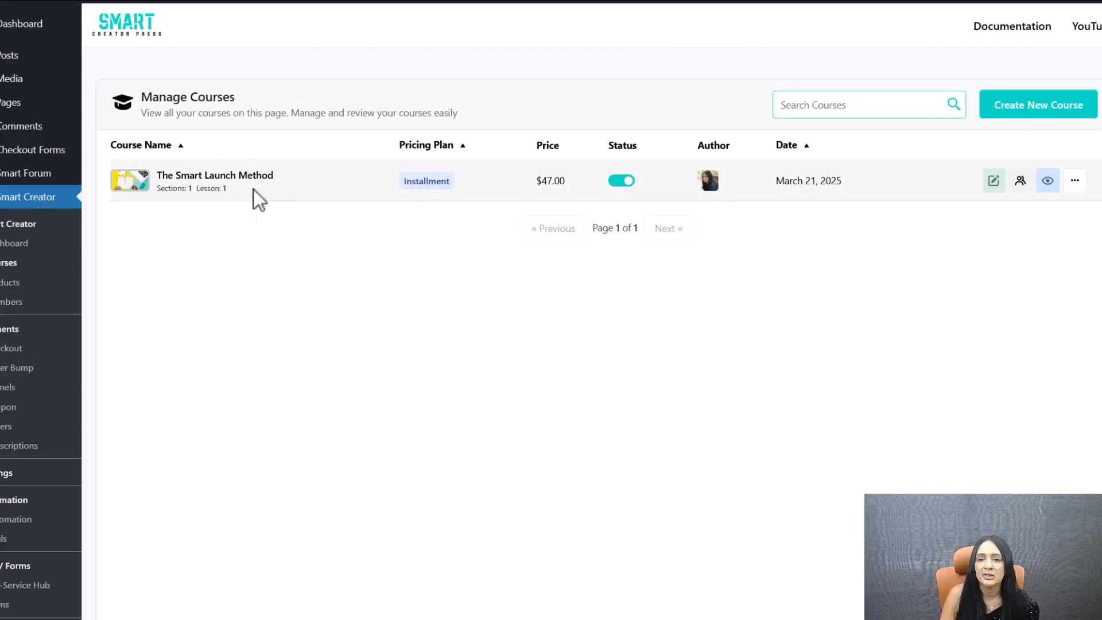
click(1068, 117)
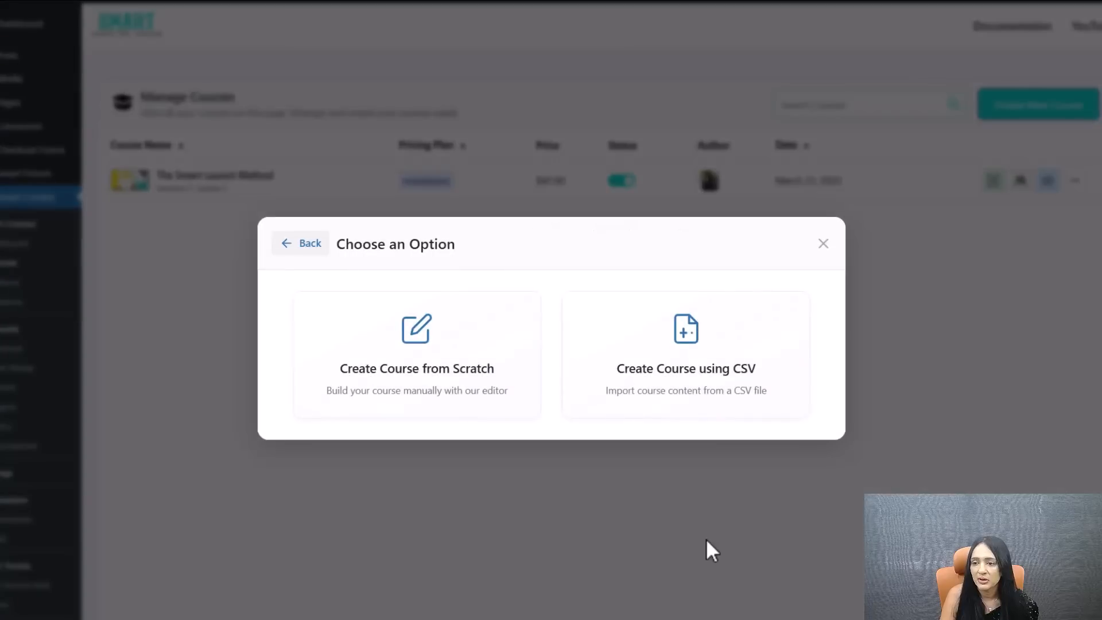
click(701, 348)
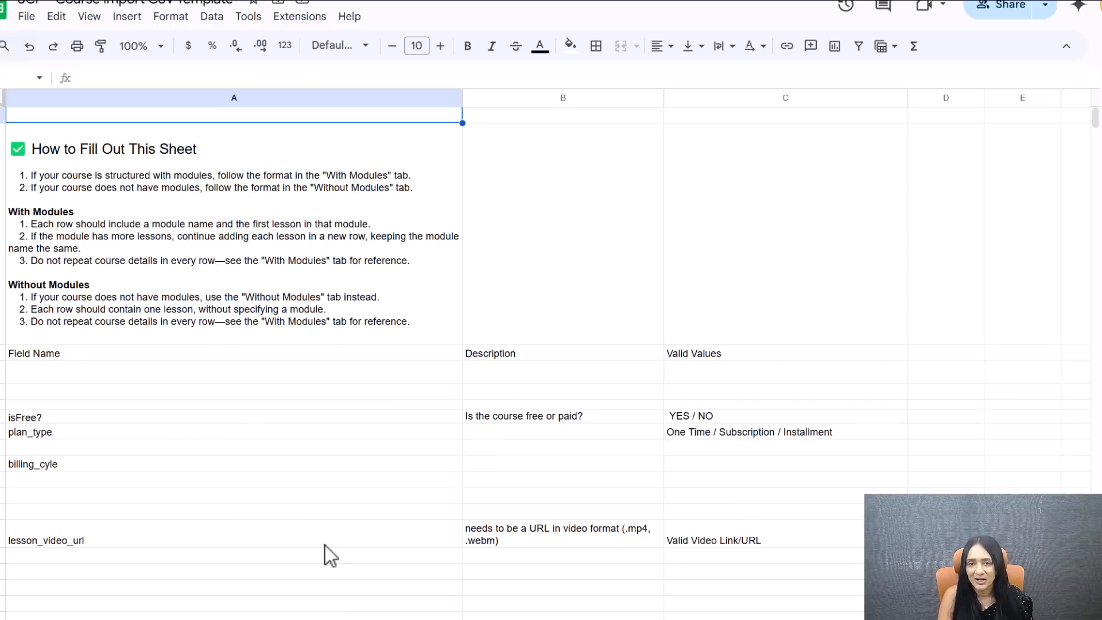
Switch to the course import CSV template in Google Sheets, and examine the modules sheet's columns from course_name to lesson_resource_url.
click(247, 618)
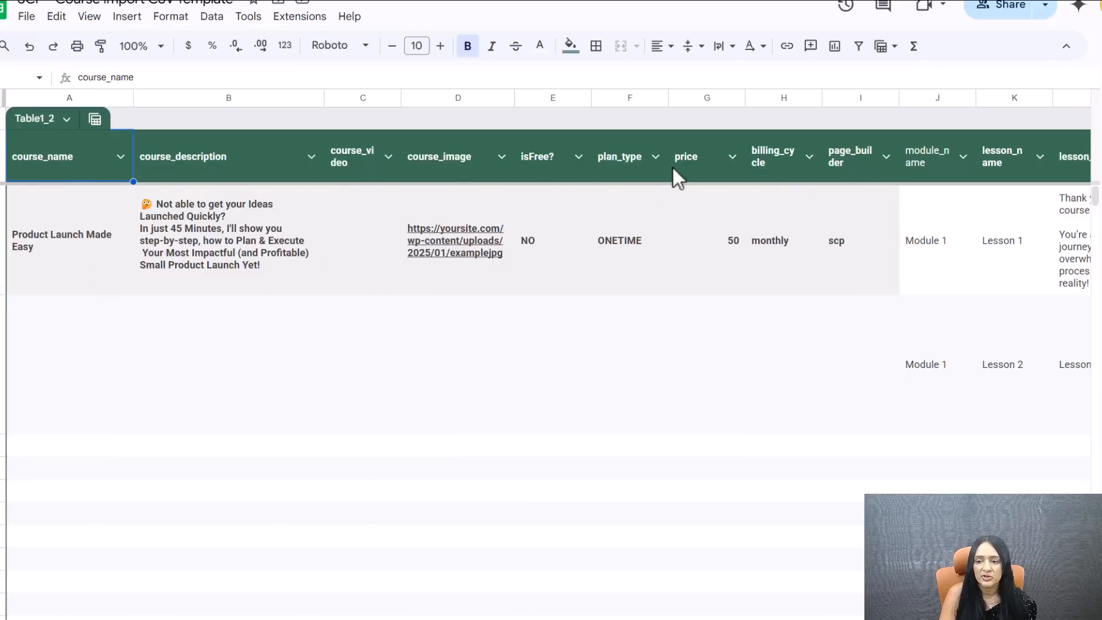
click(241, 618)
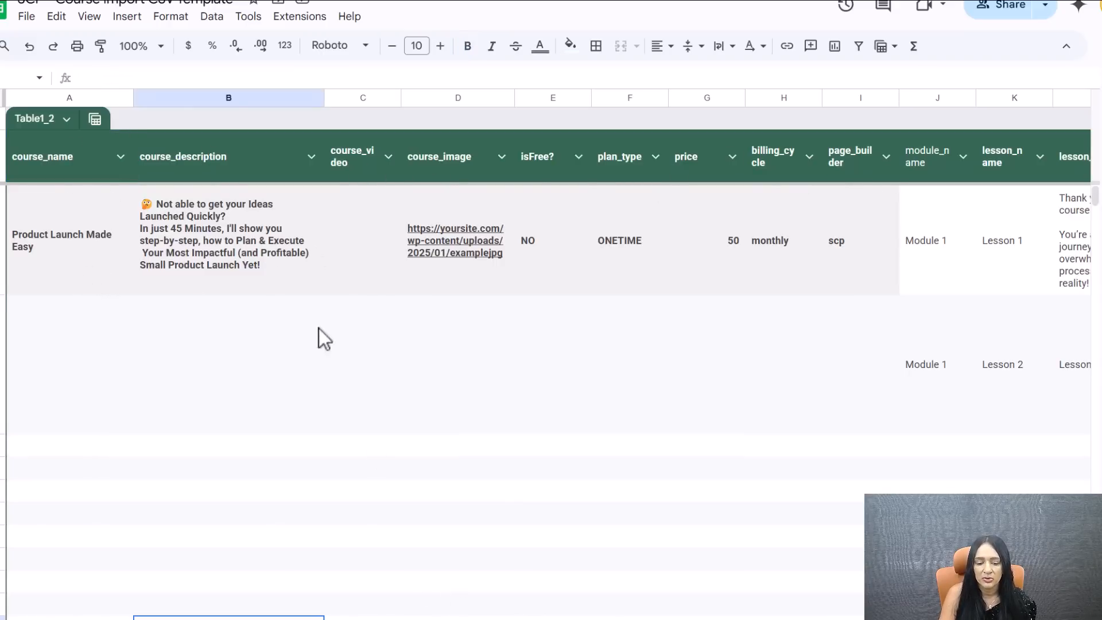
scroll(548, 355, right, 3)
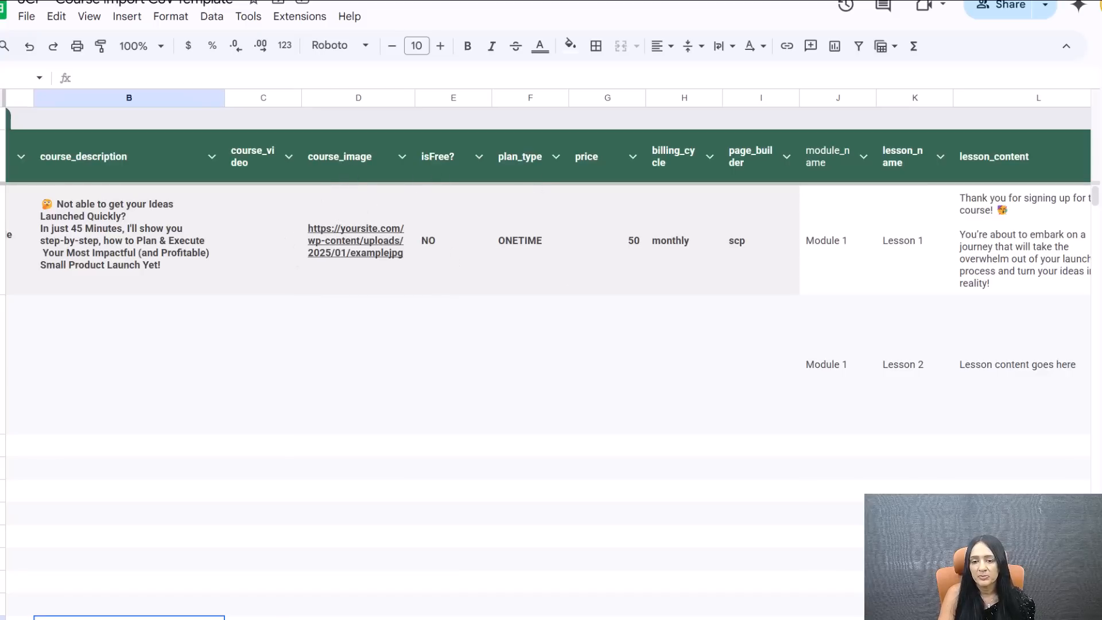
scroll(450, 536, right, 2)
click(457, 516)
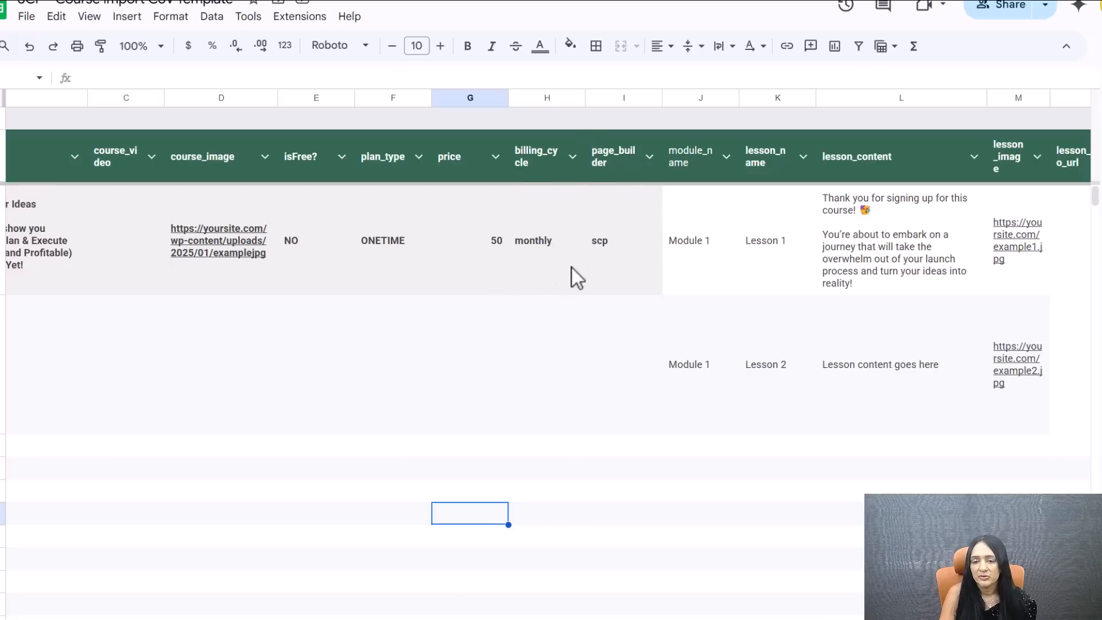
scroll(530, 236, right, 3)
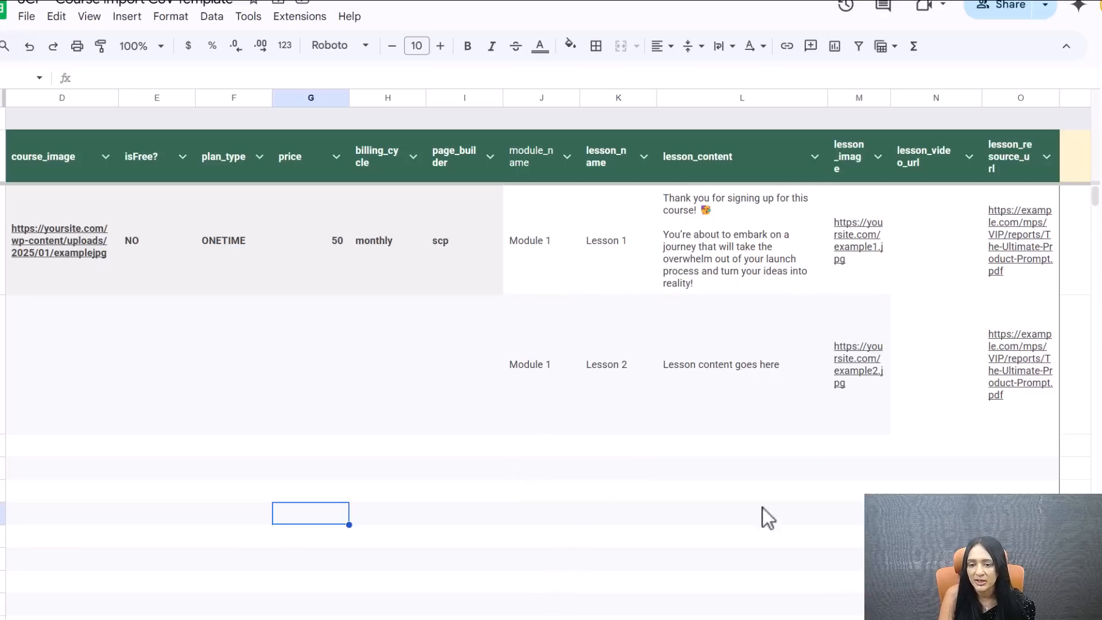
click(636, 469)
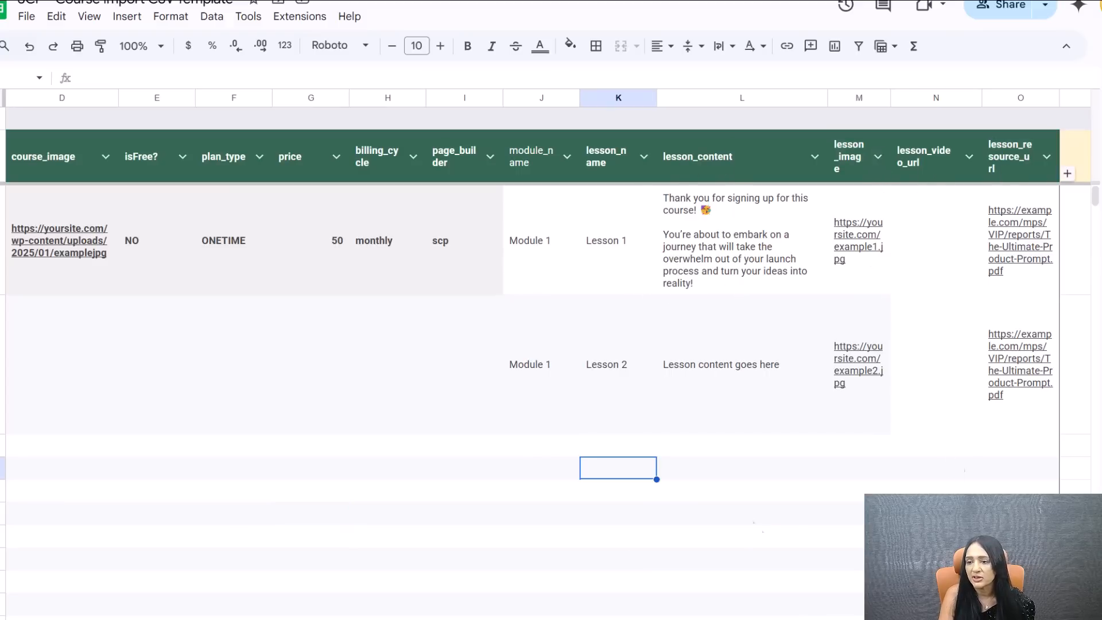
scroll(539, 344, right, 3)
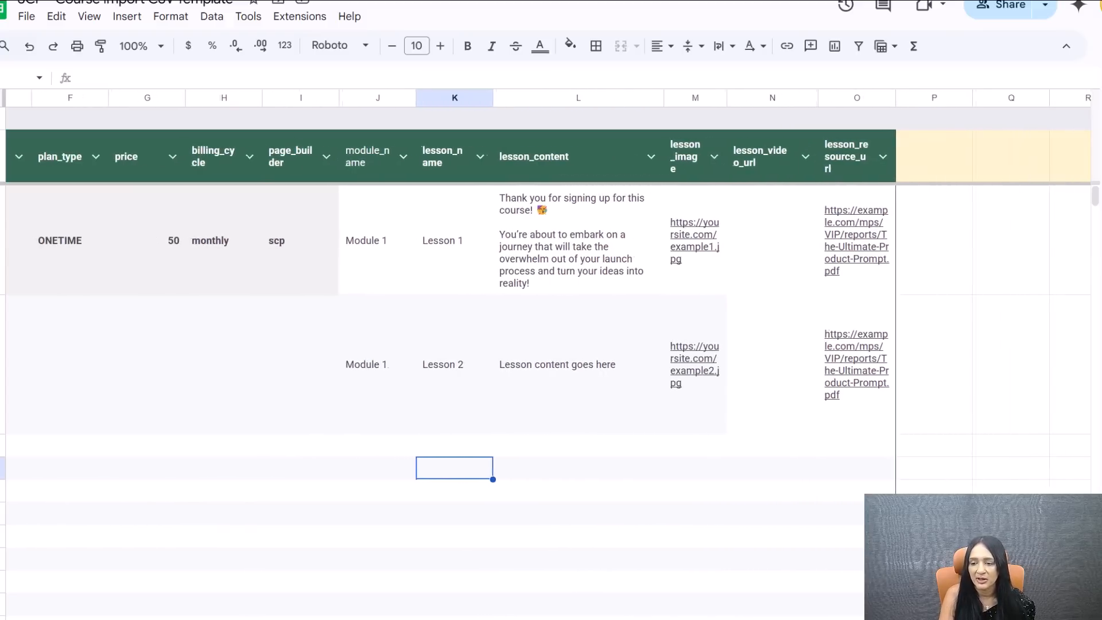
scroll(540, 345, left, 4)
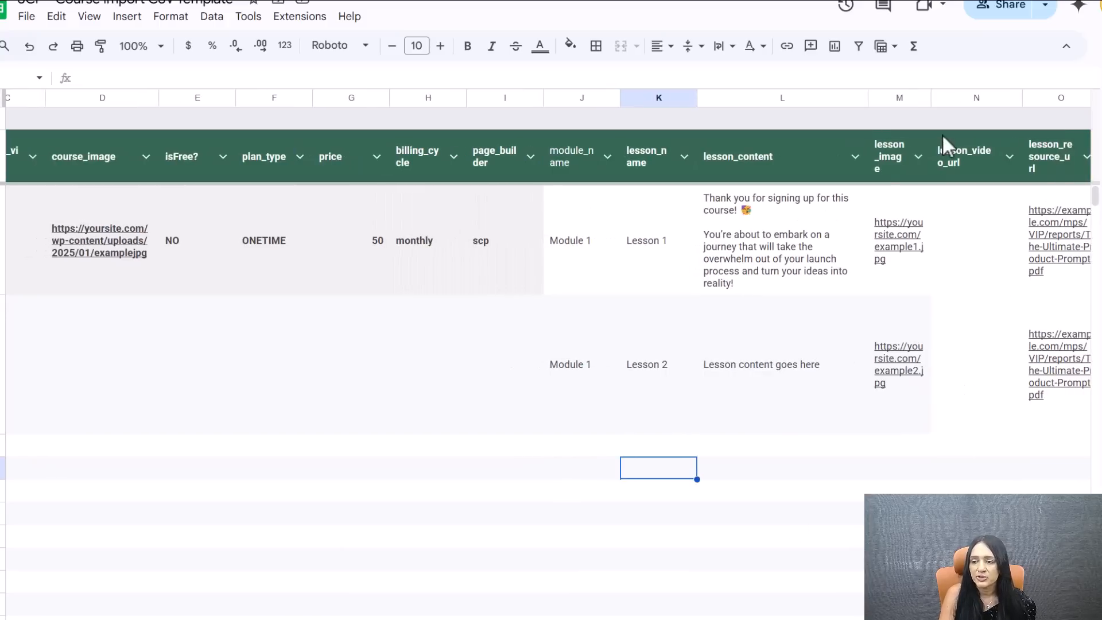
scroll(302, 591, left, 5)
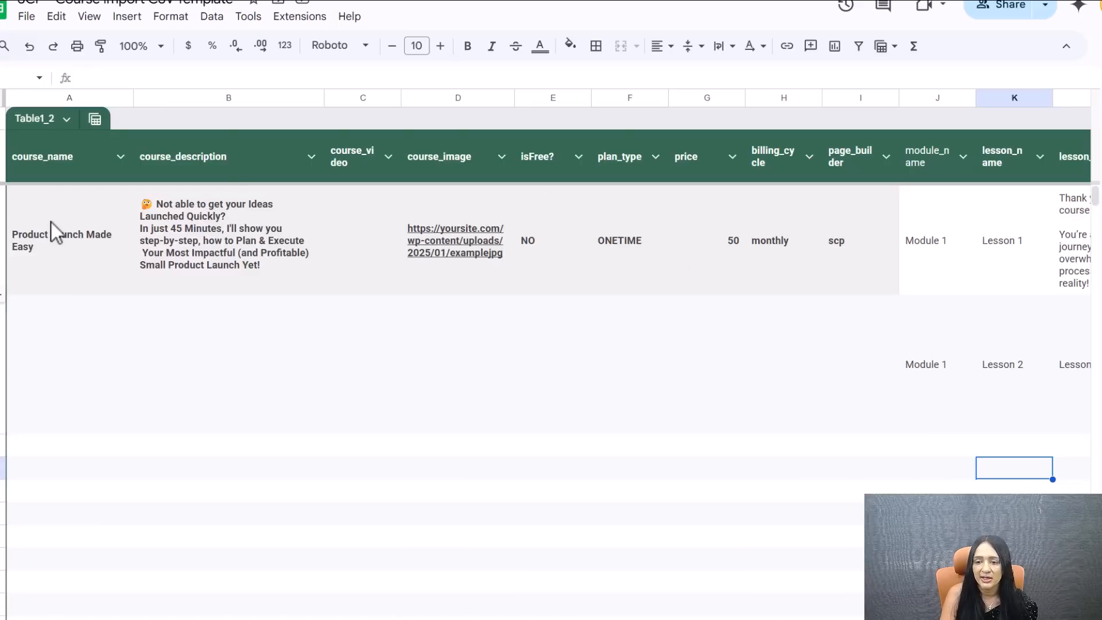
Examine how the template's Lesson 1 and Lesson 2 rows under Module 1 hold the course, module and lesson details.
scroll(740, 287, right, 3)
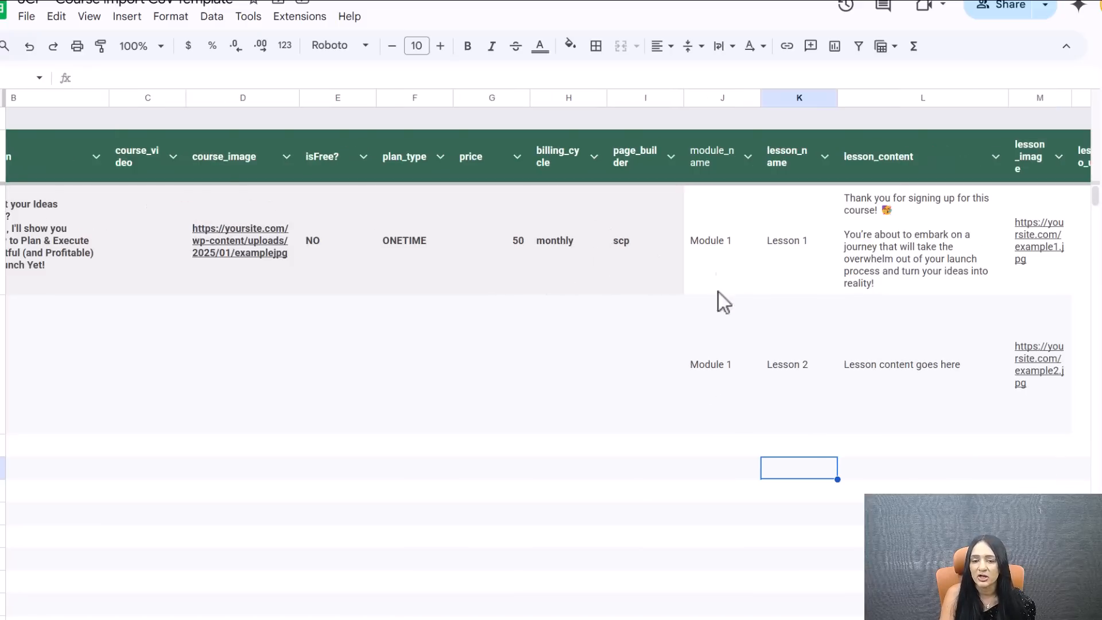
click(659, 343)
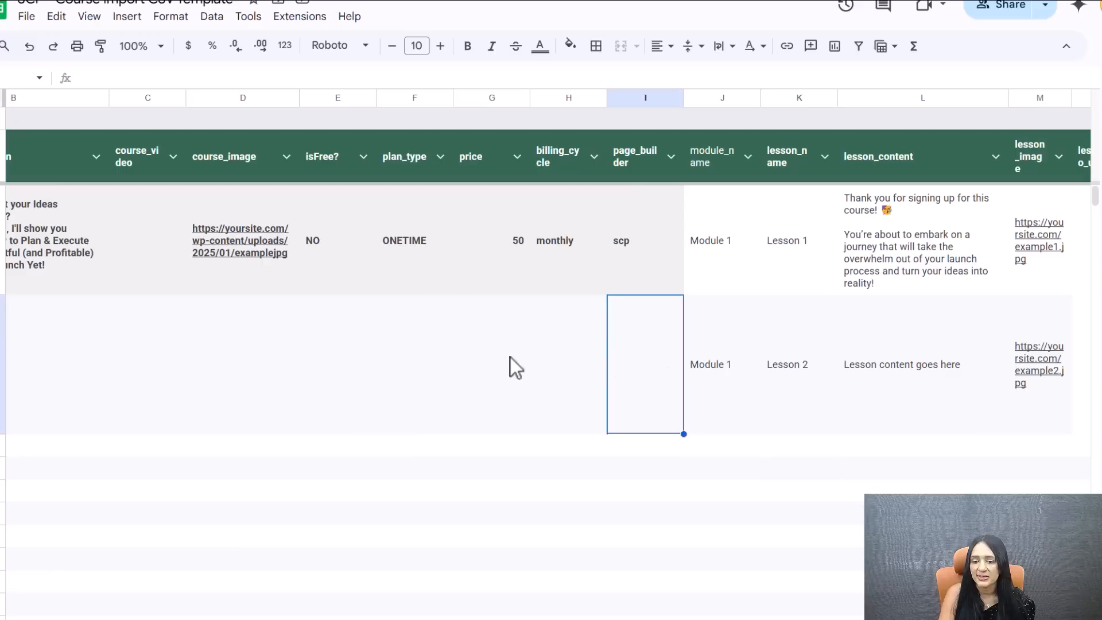
key(Left)
key(Left)
key(Left)
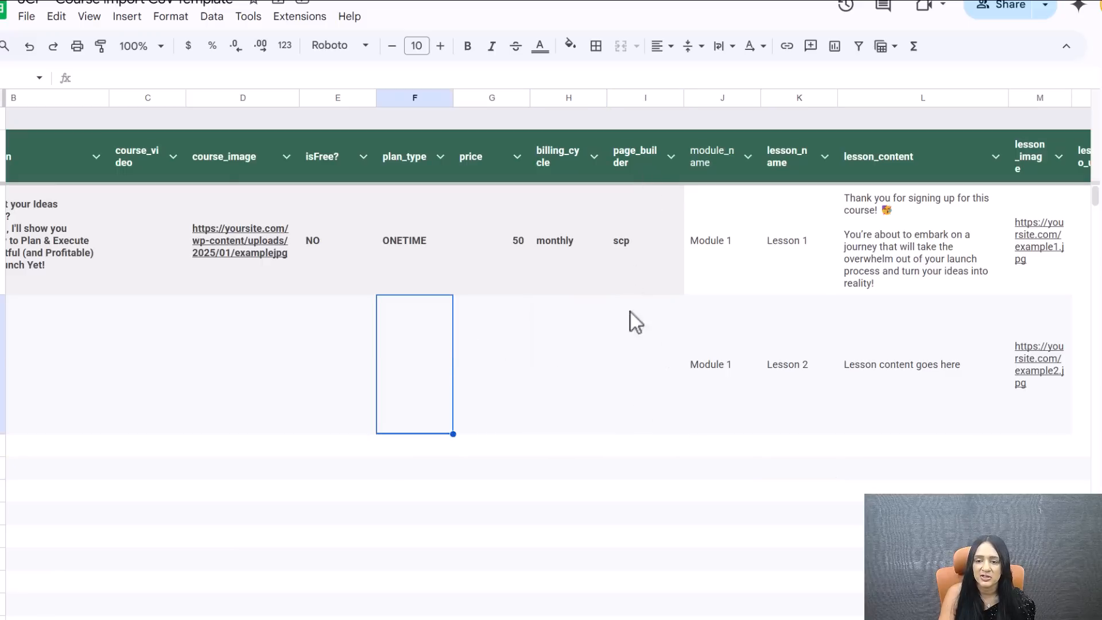
scroll(356, 482, left, 3)
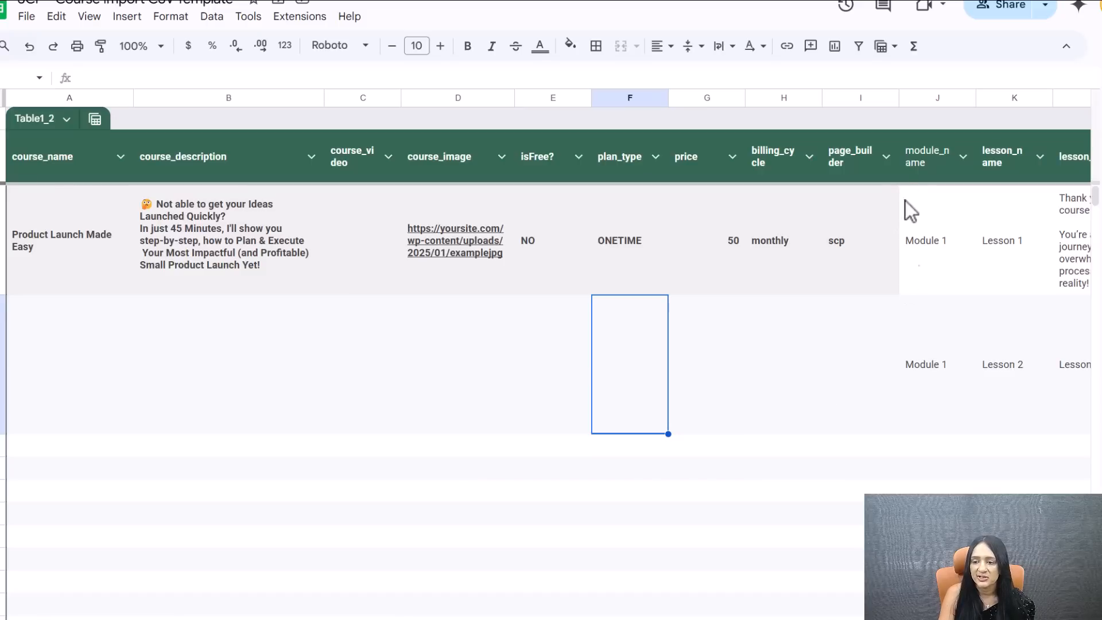
click(927, 450)
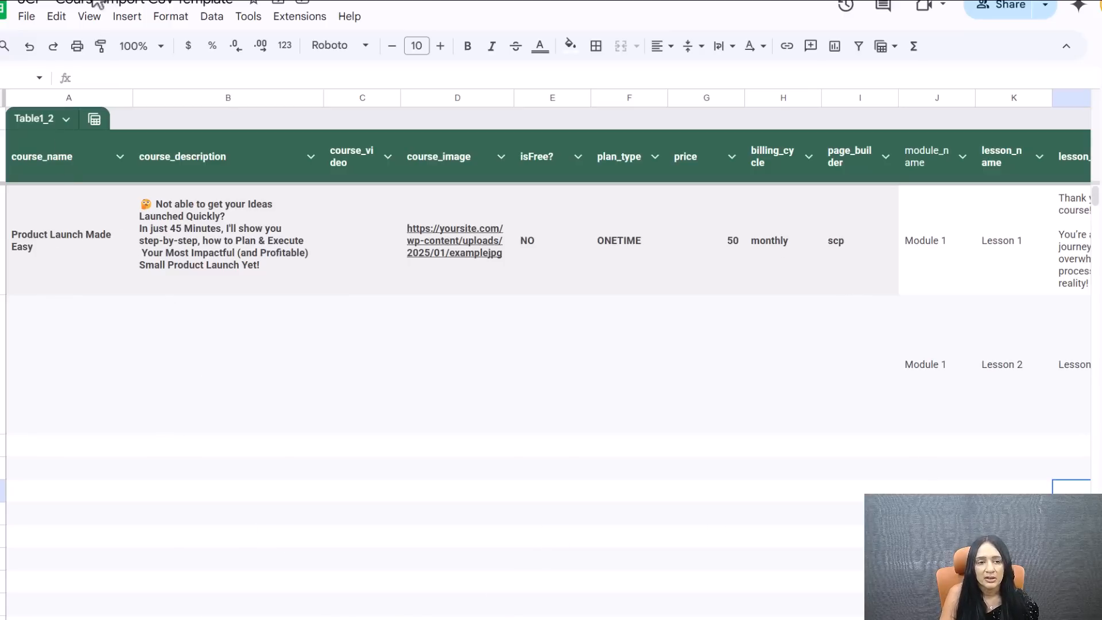
Import the course from the file "Copy of Course Import CSV Template - With Modules (6).csv" in Smart Creator Press.
click(578, 300)
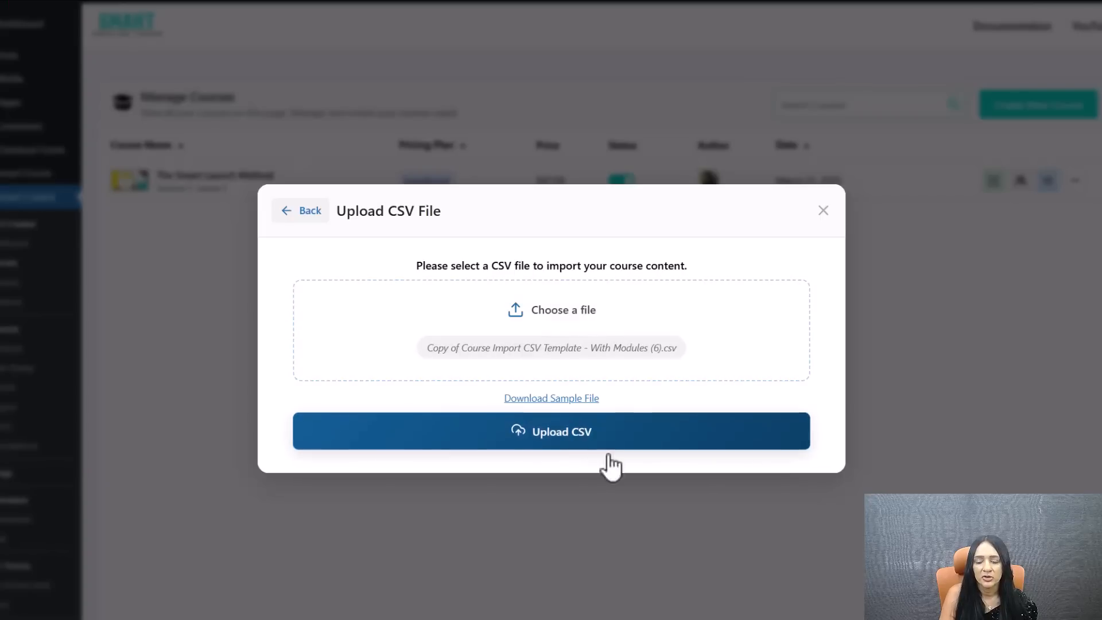
click(566, 448)
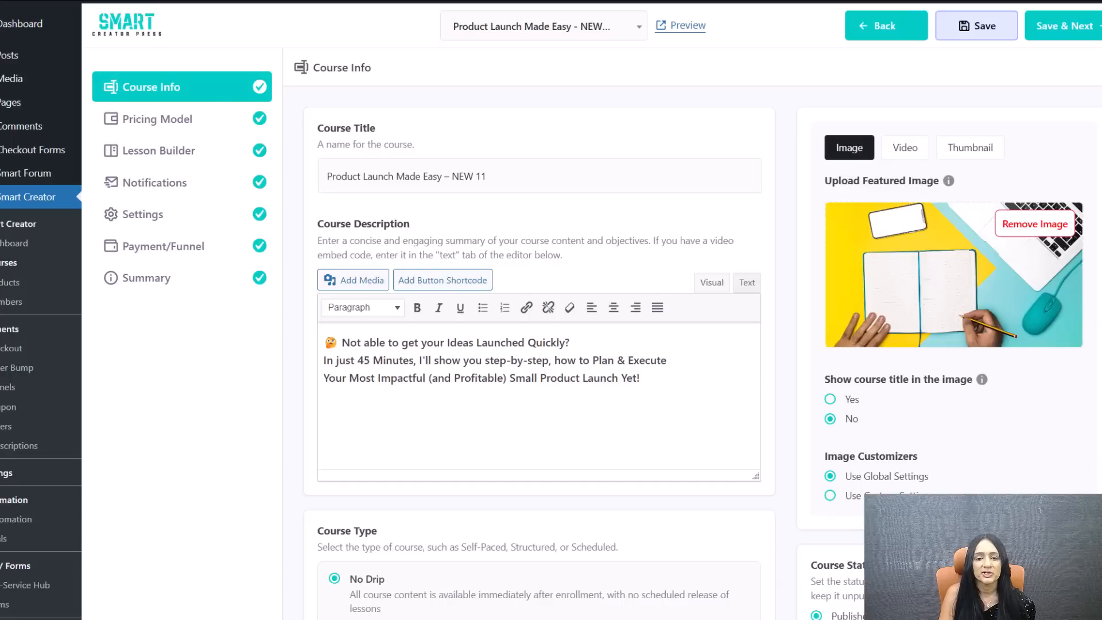
Preview the imported course Product Launch Made Easy – NEW 11, and examine its Lesson 1 page with content and resources.
click(691, 26)
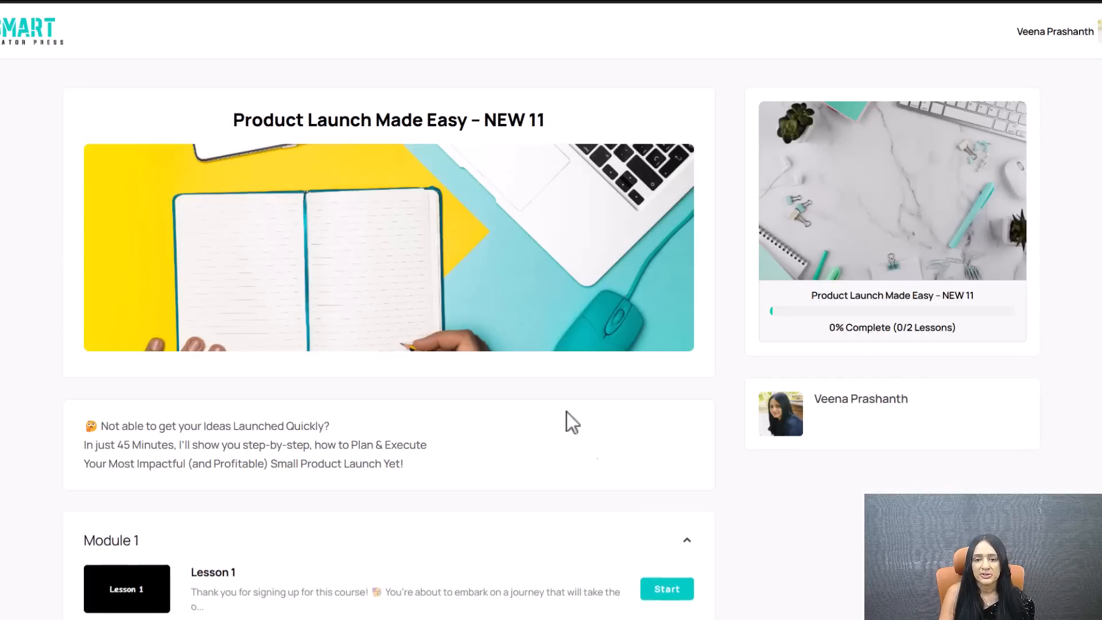
scroll(686, 311, down, 1)
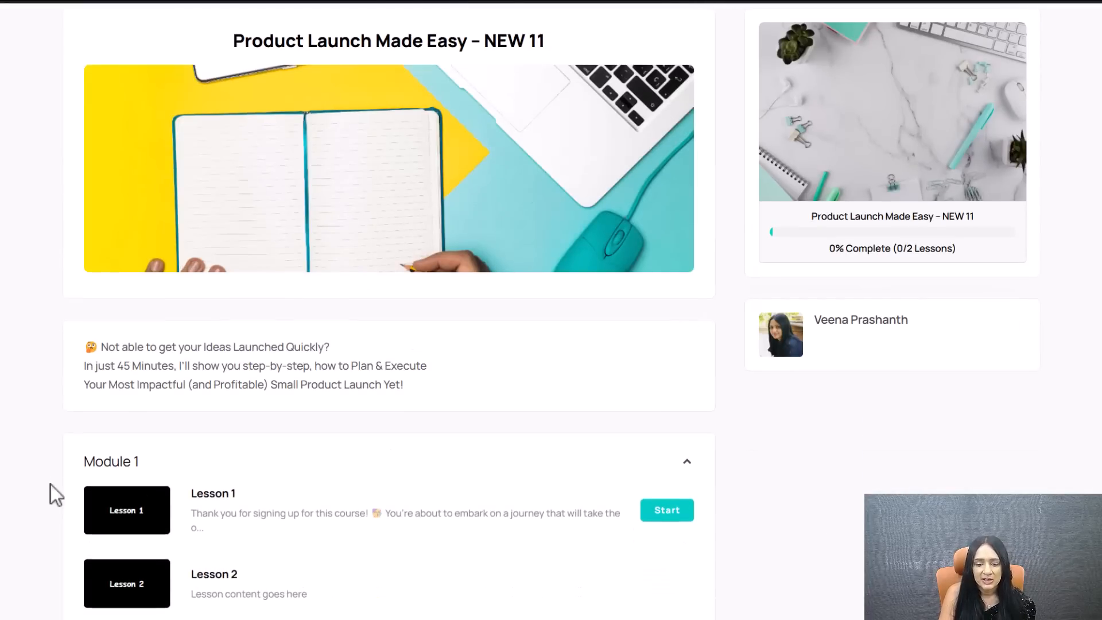
click(413, 513)
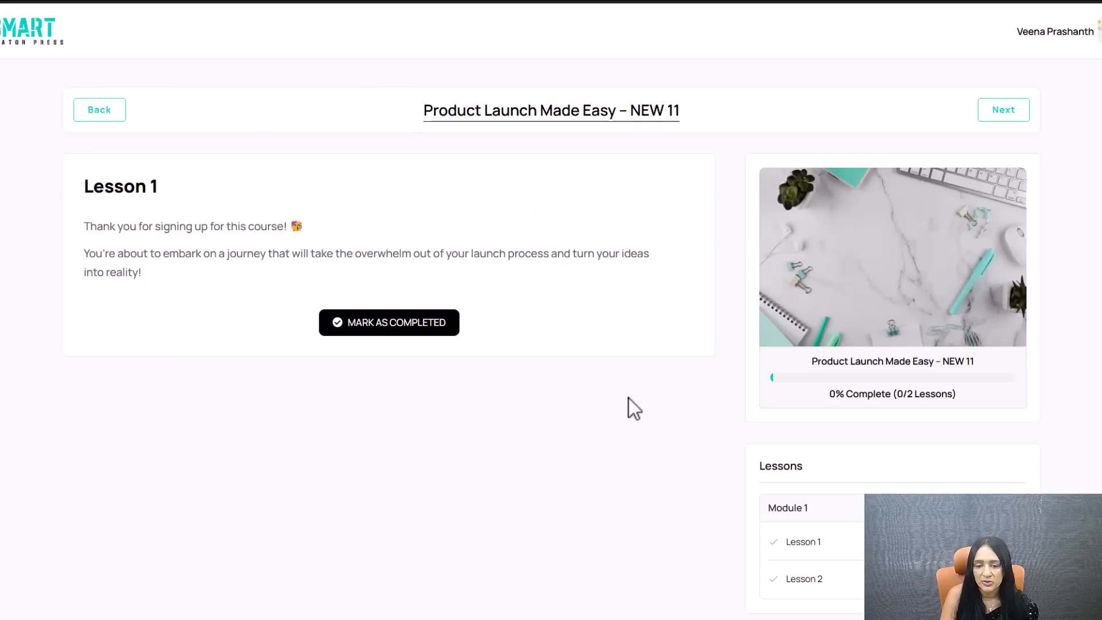
scroll(890, 482, down, 3)
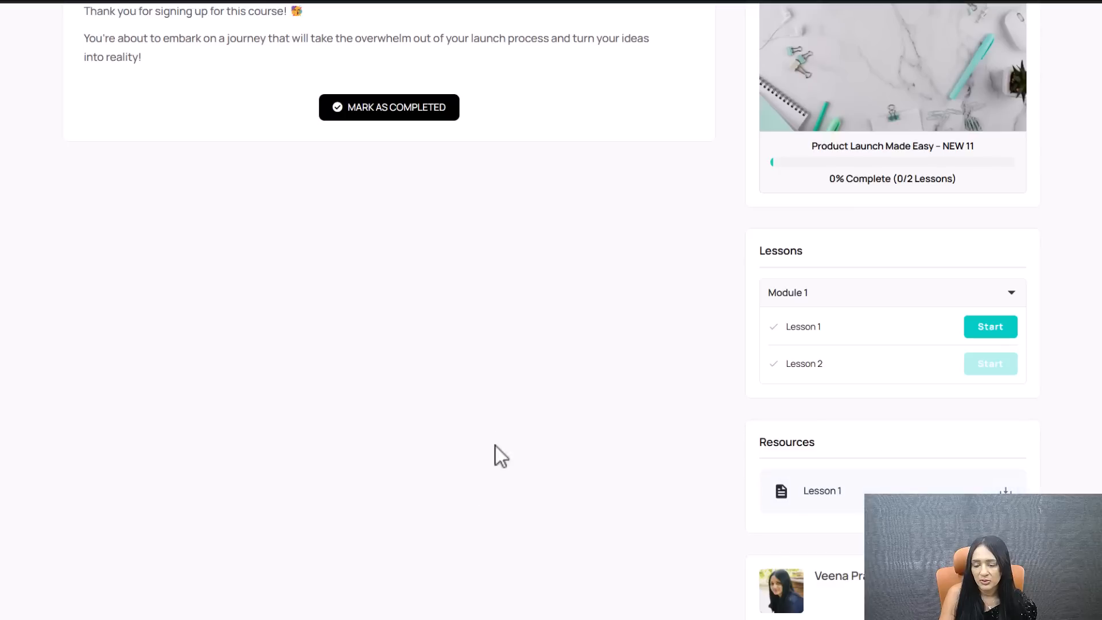
scroll(292, 315, up, 3)
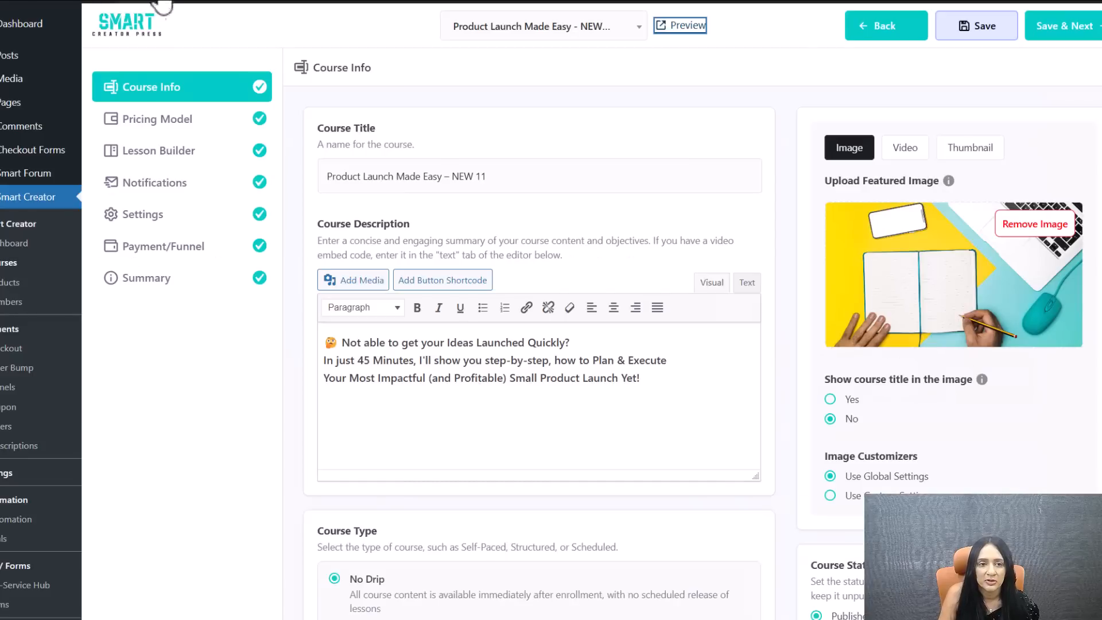
Edit Lesson 1 of Module 1 in the course's lesson builder, and set its featured video type to WP Video.
click(168, 152)
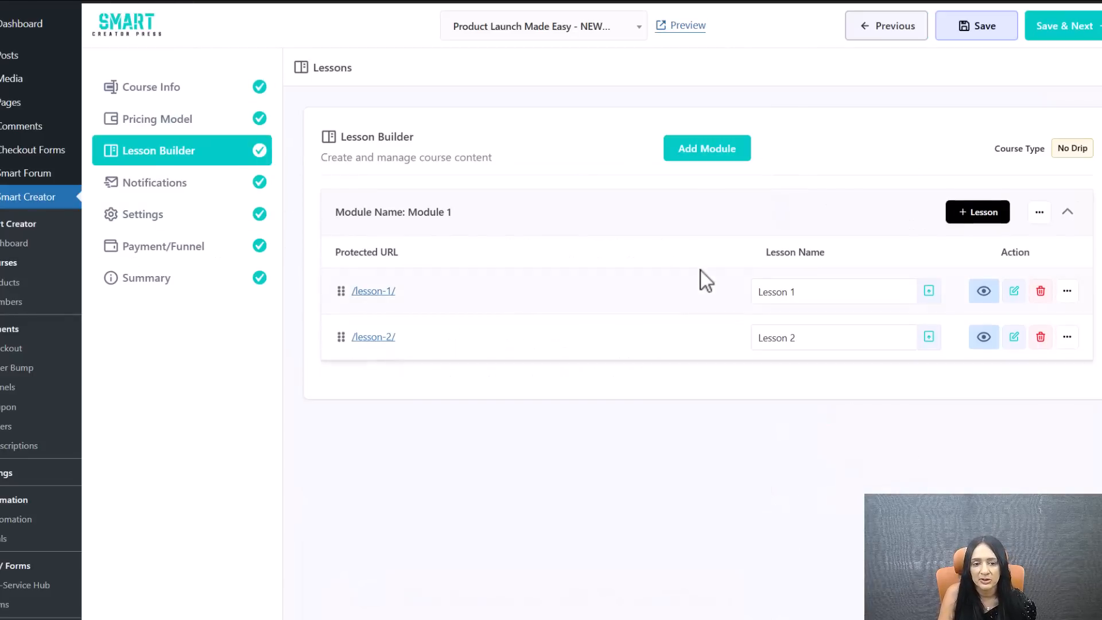
click(1015, 295)
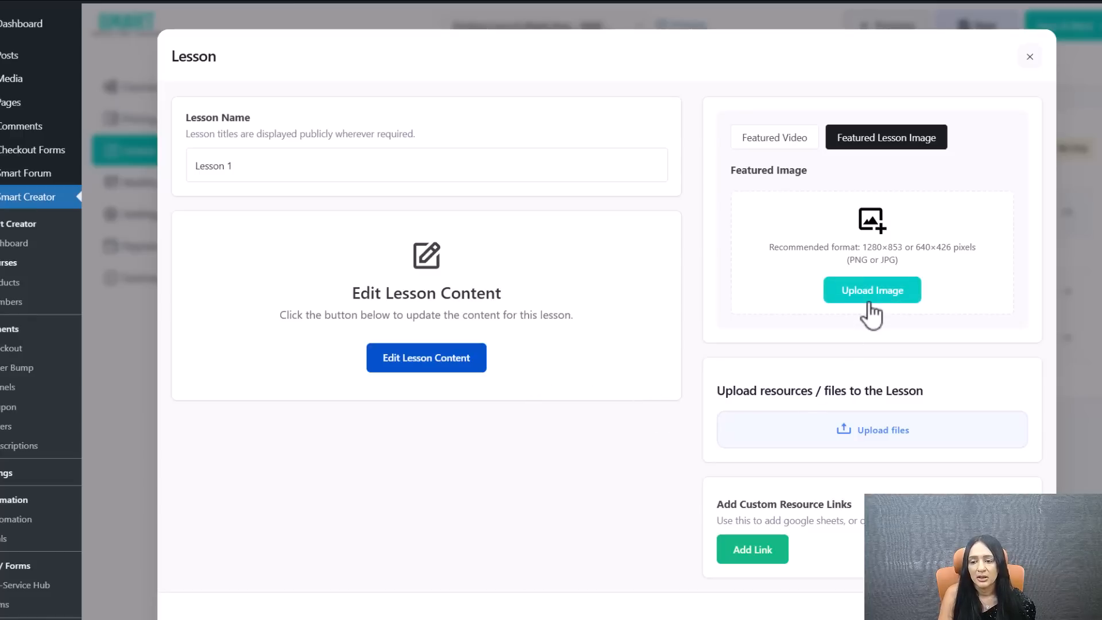
click(783, 147)
click(803, 240)
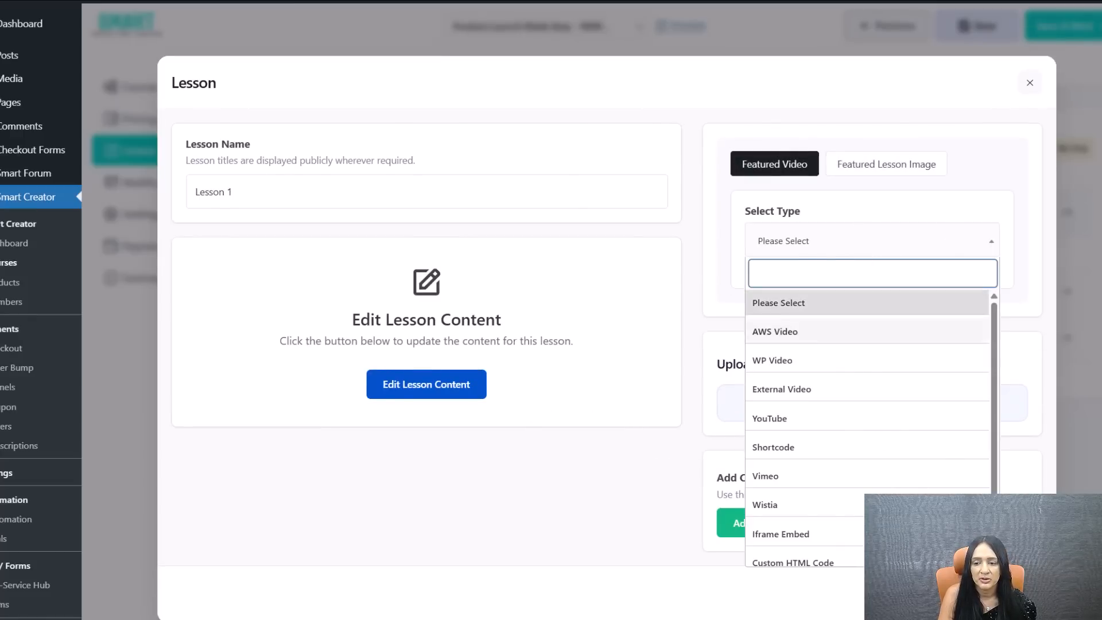
click(837, 360)
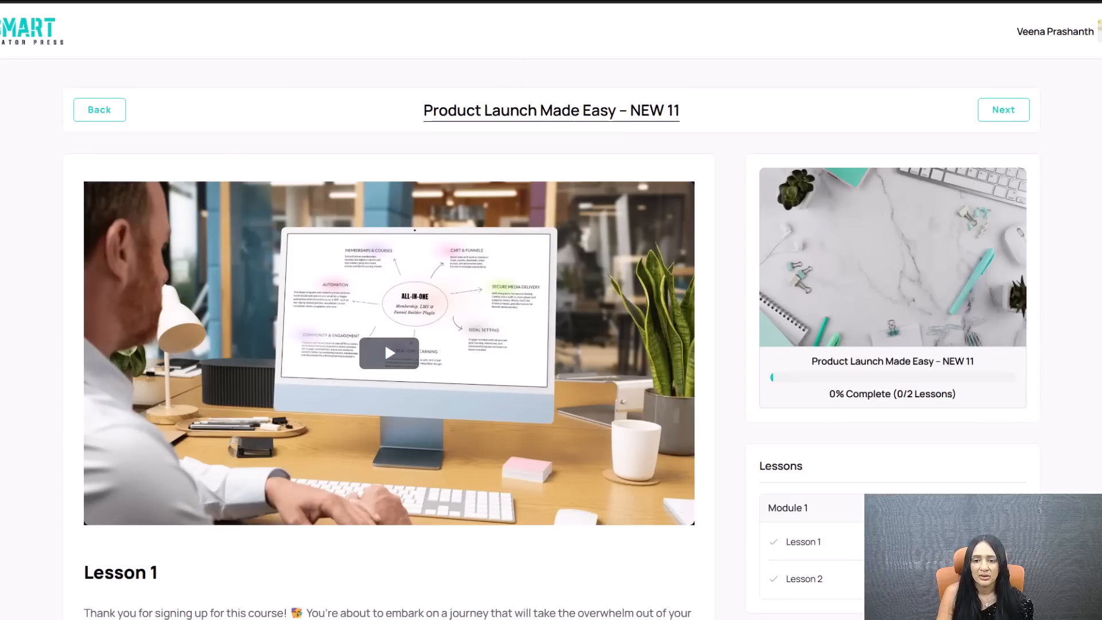
Examine the Lesson 1 page in the course preview, including the featured video, lesson text, lesson list and resources.
scroll(551, 310, down, 3)
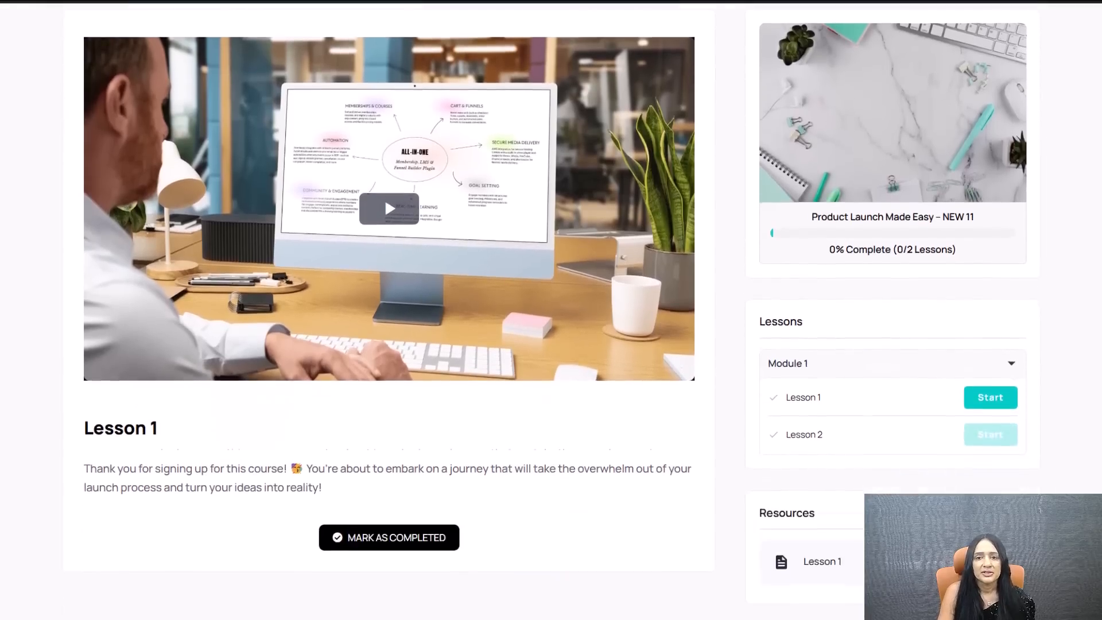
scroll(551, 310, up, 5)
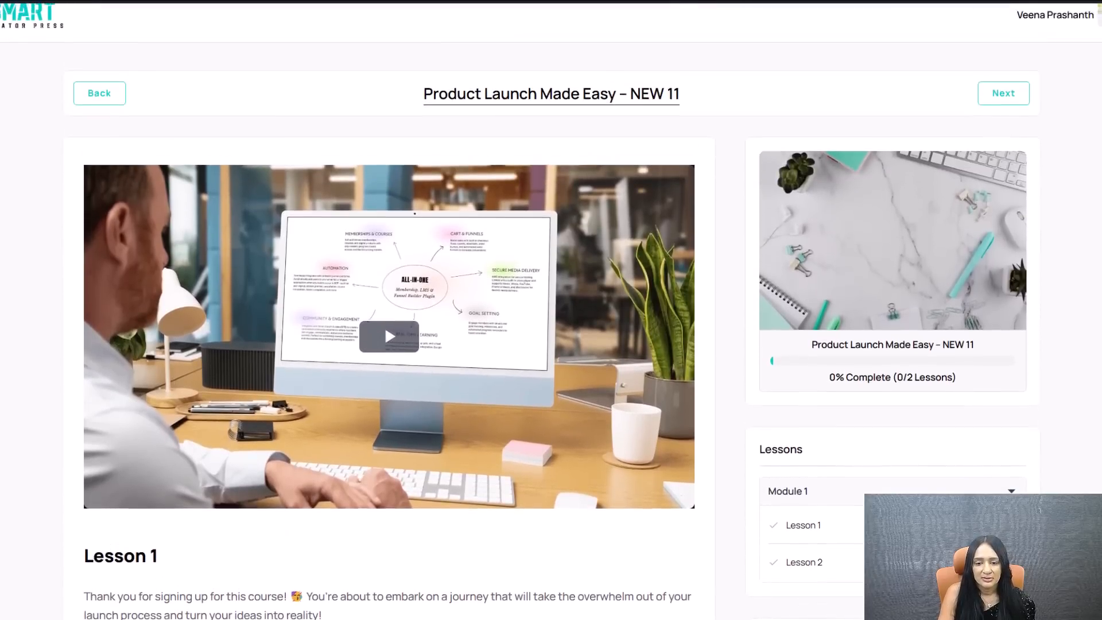
scroll(535, 241, down, 3)
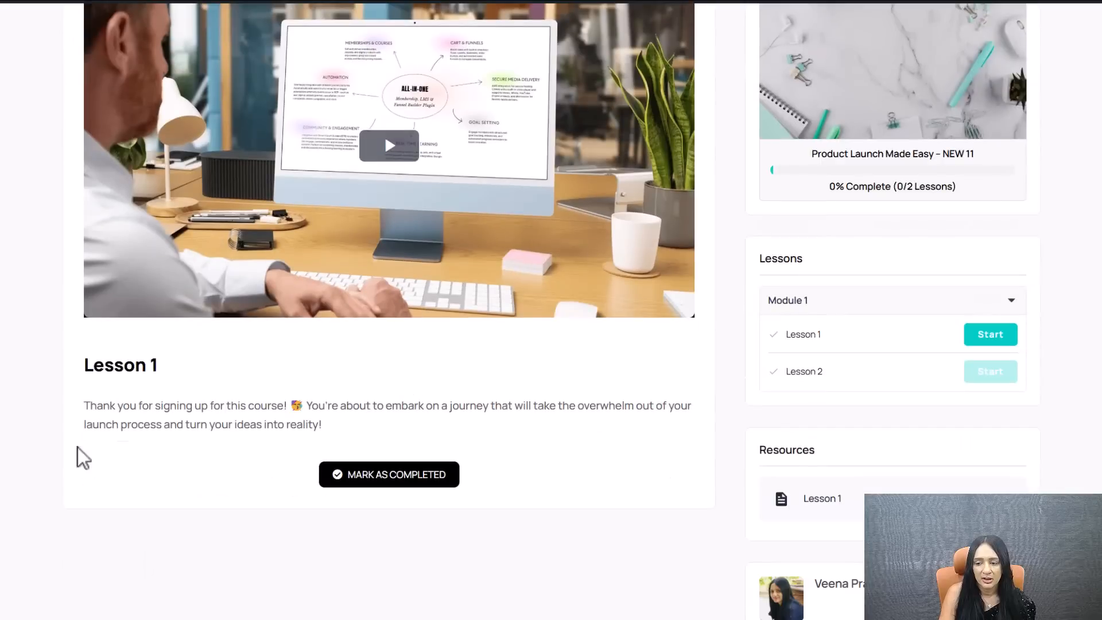
drag(334, 442, 72, 367)
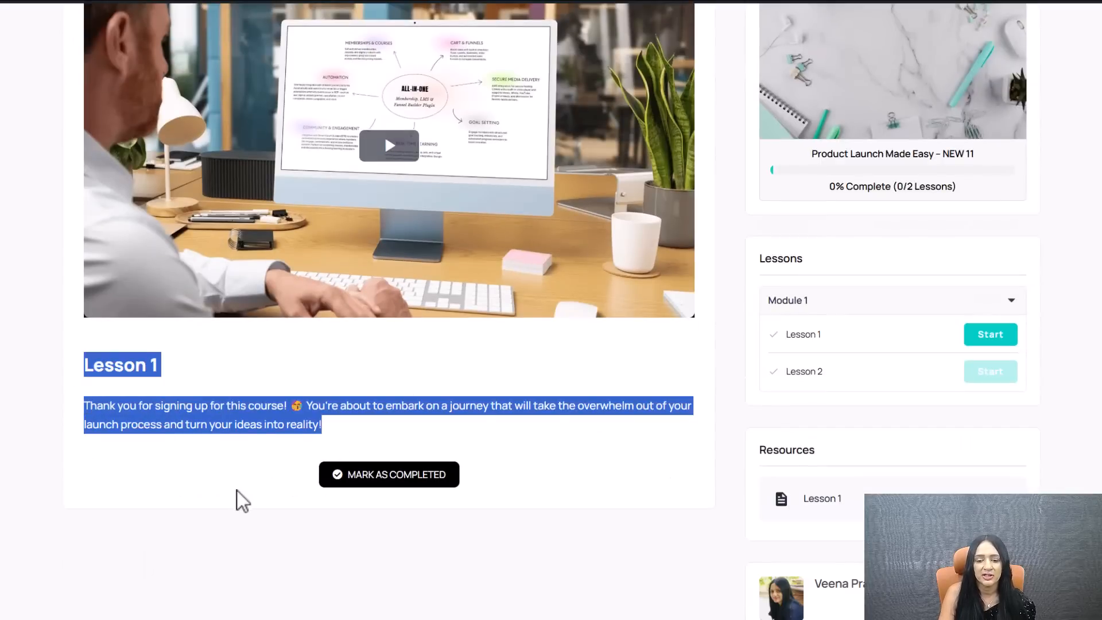
click(240, 506)
scroll(407, 507, up, 2)
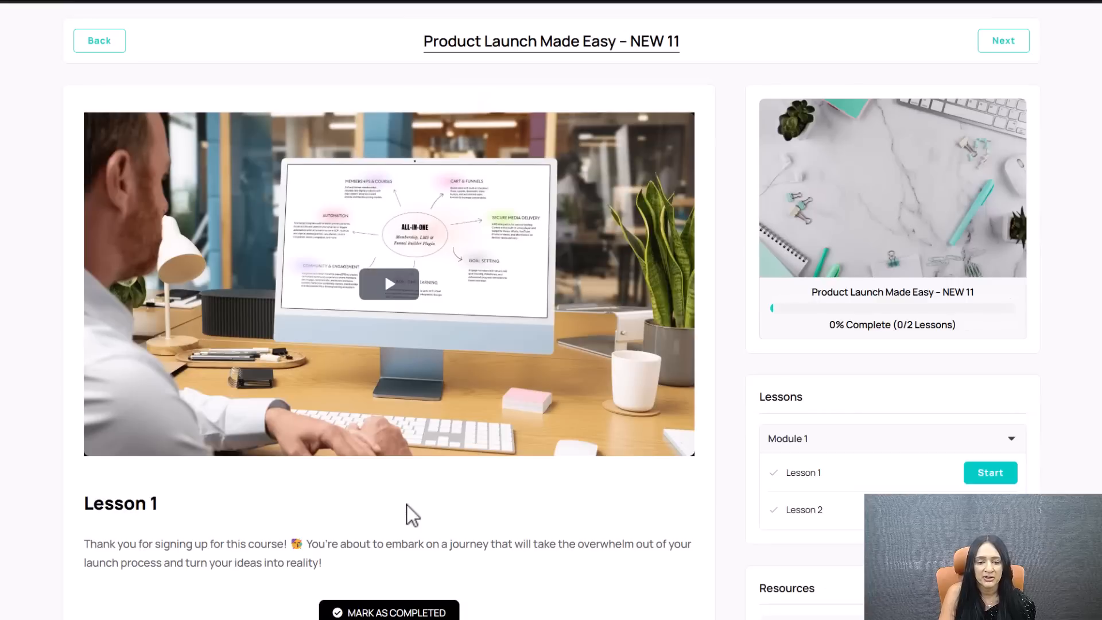